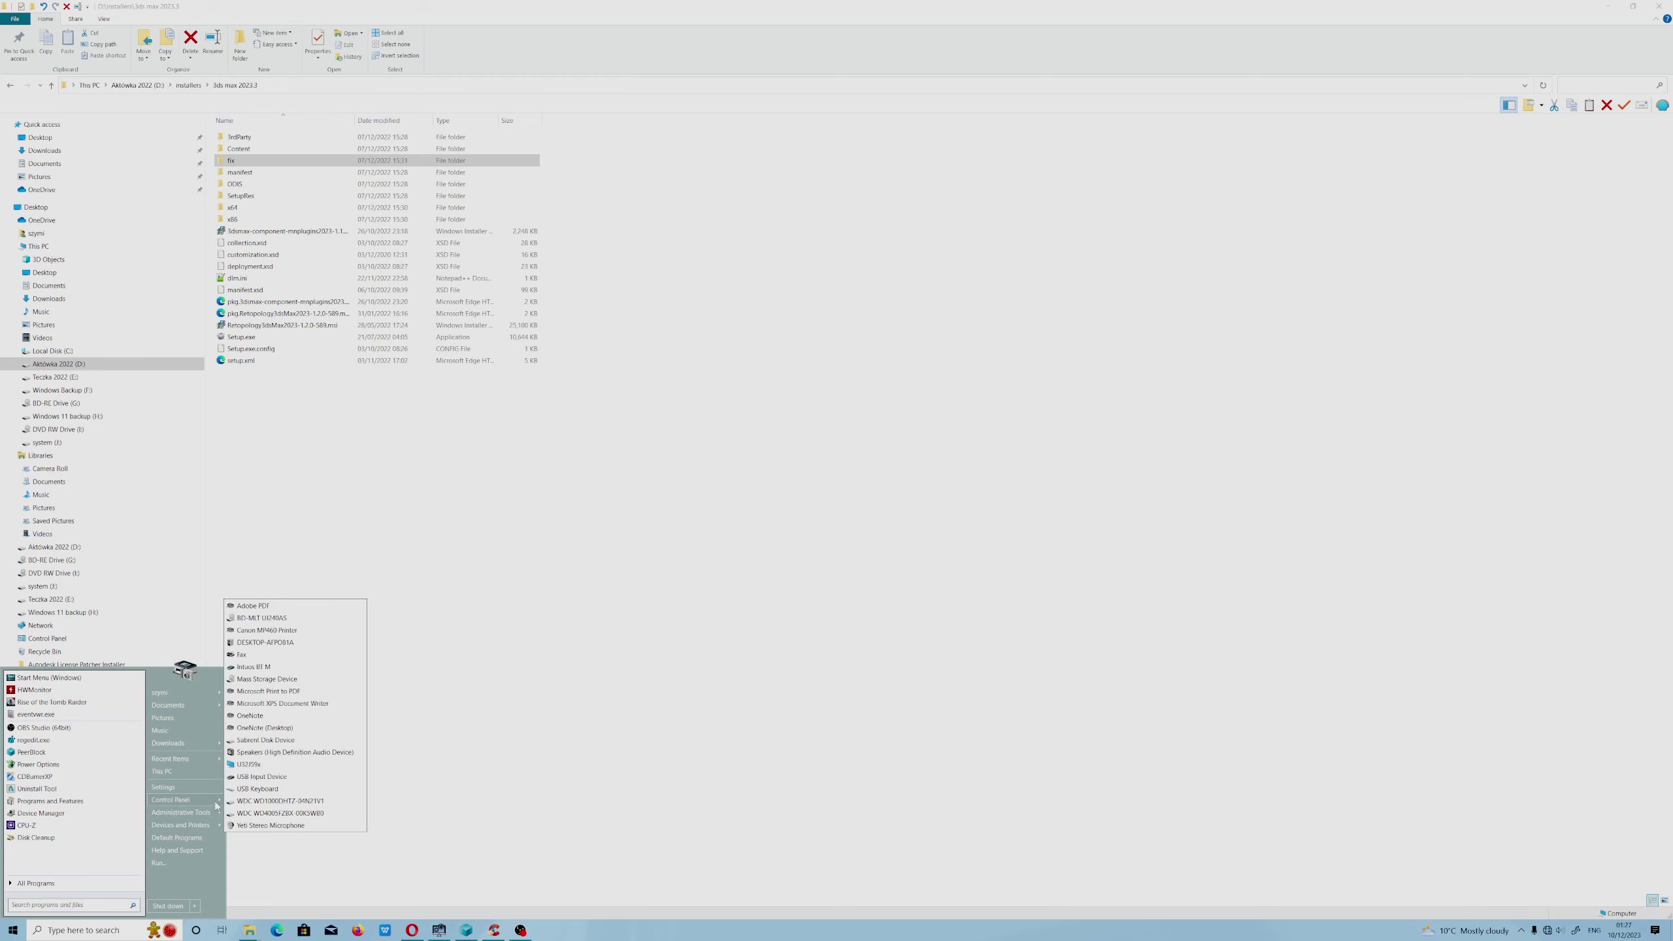
# Open Programs and Features from the Control Panel menu and select Autodesk 3ds Max 2023.
pyautogui.moveTo(218, 803)
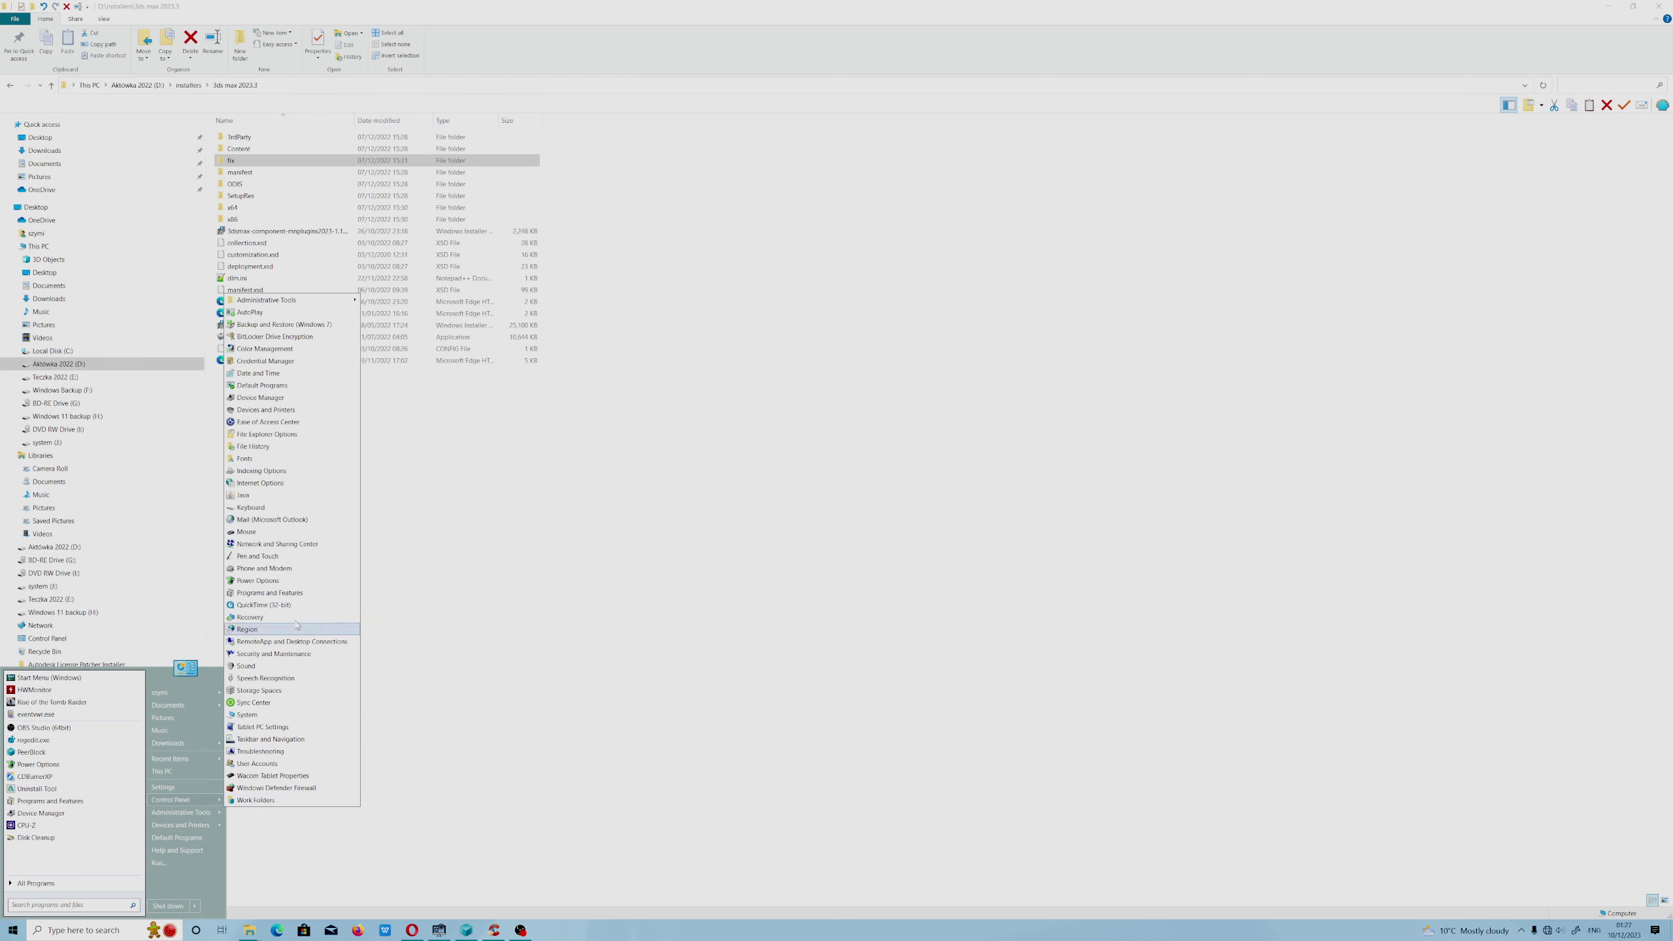
pyautogui.click(266, 592)
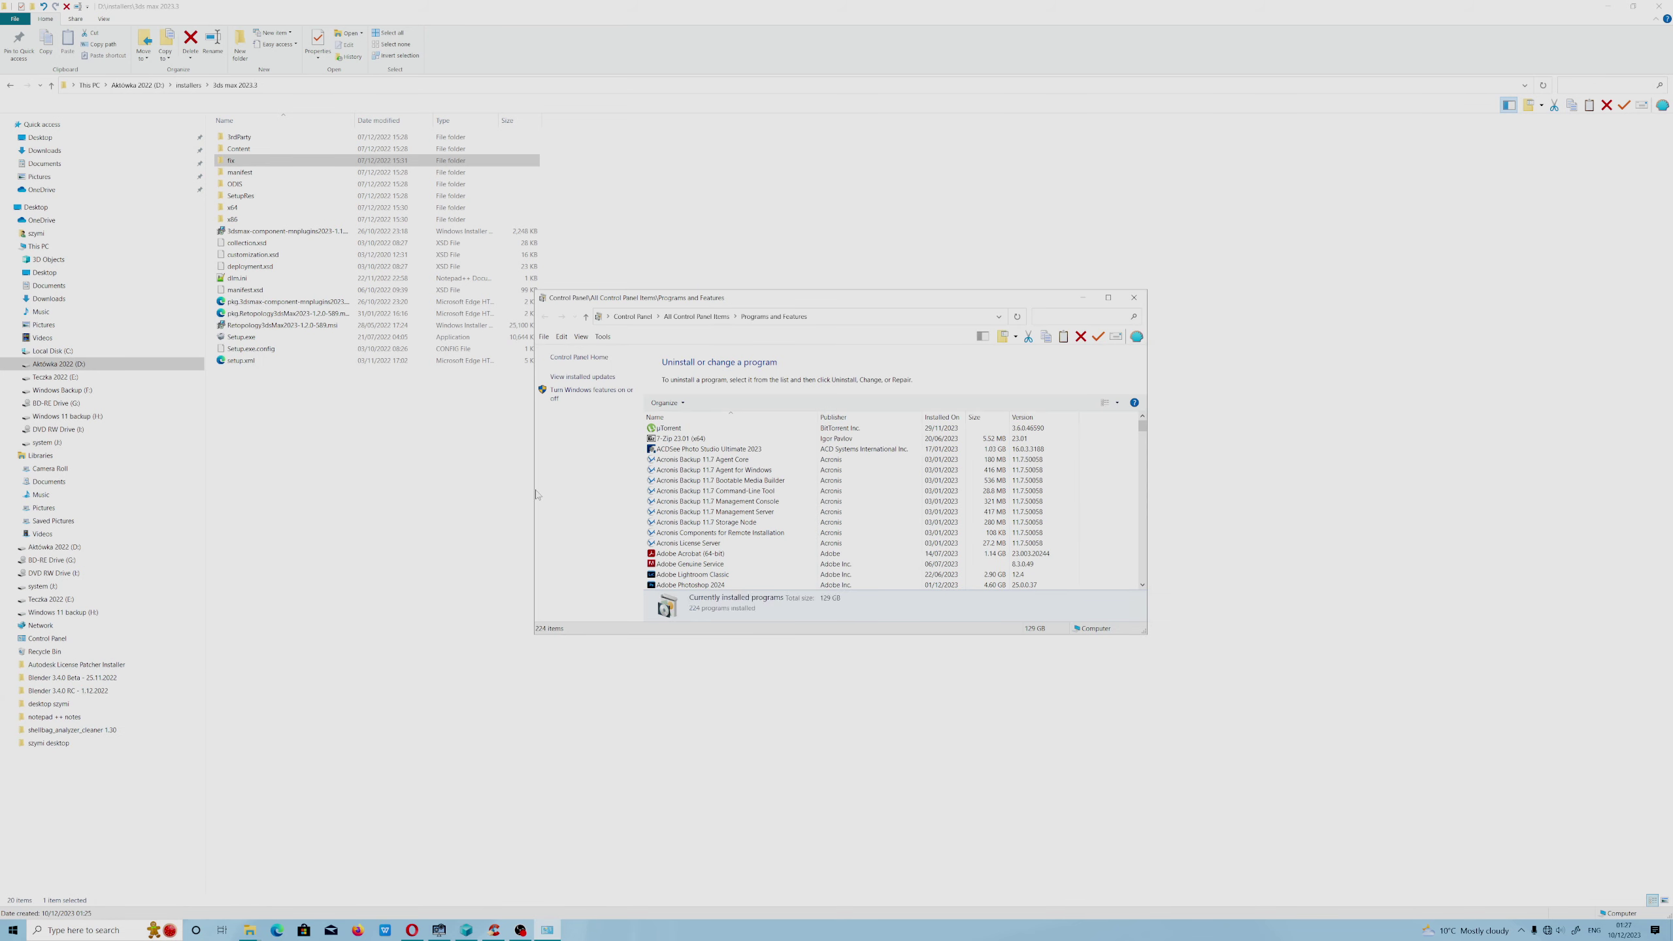
pyautogui.scroll(-3, 713, 520)
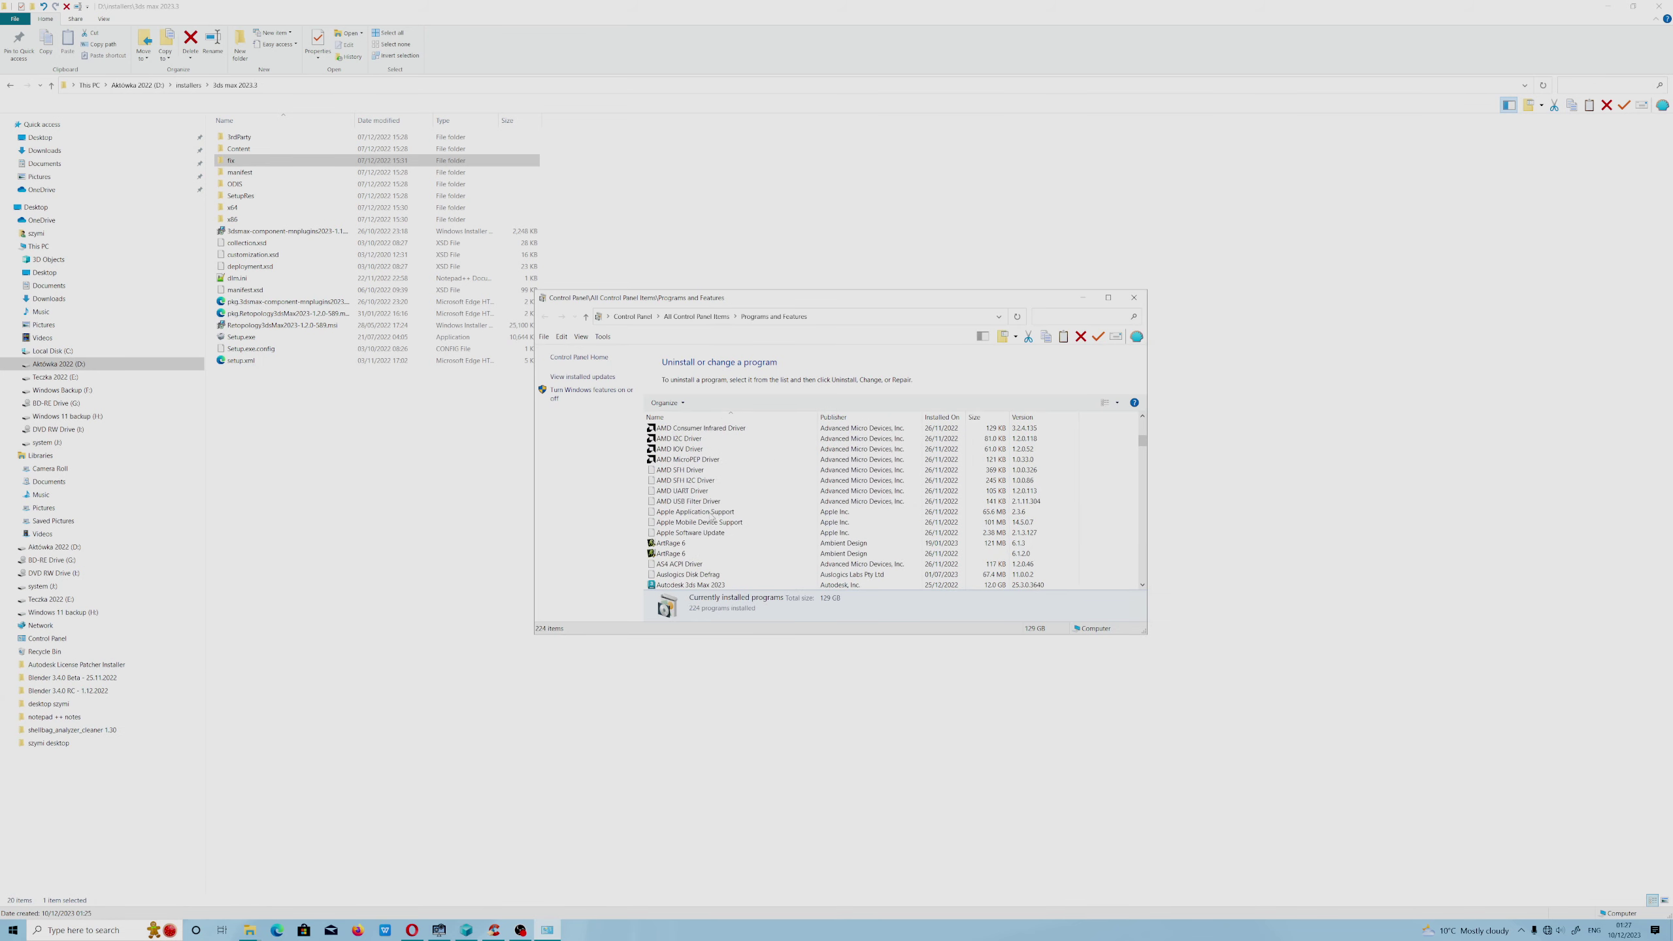
pyautogui.scroll(4, 712, 528)
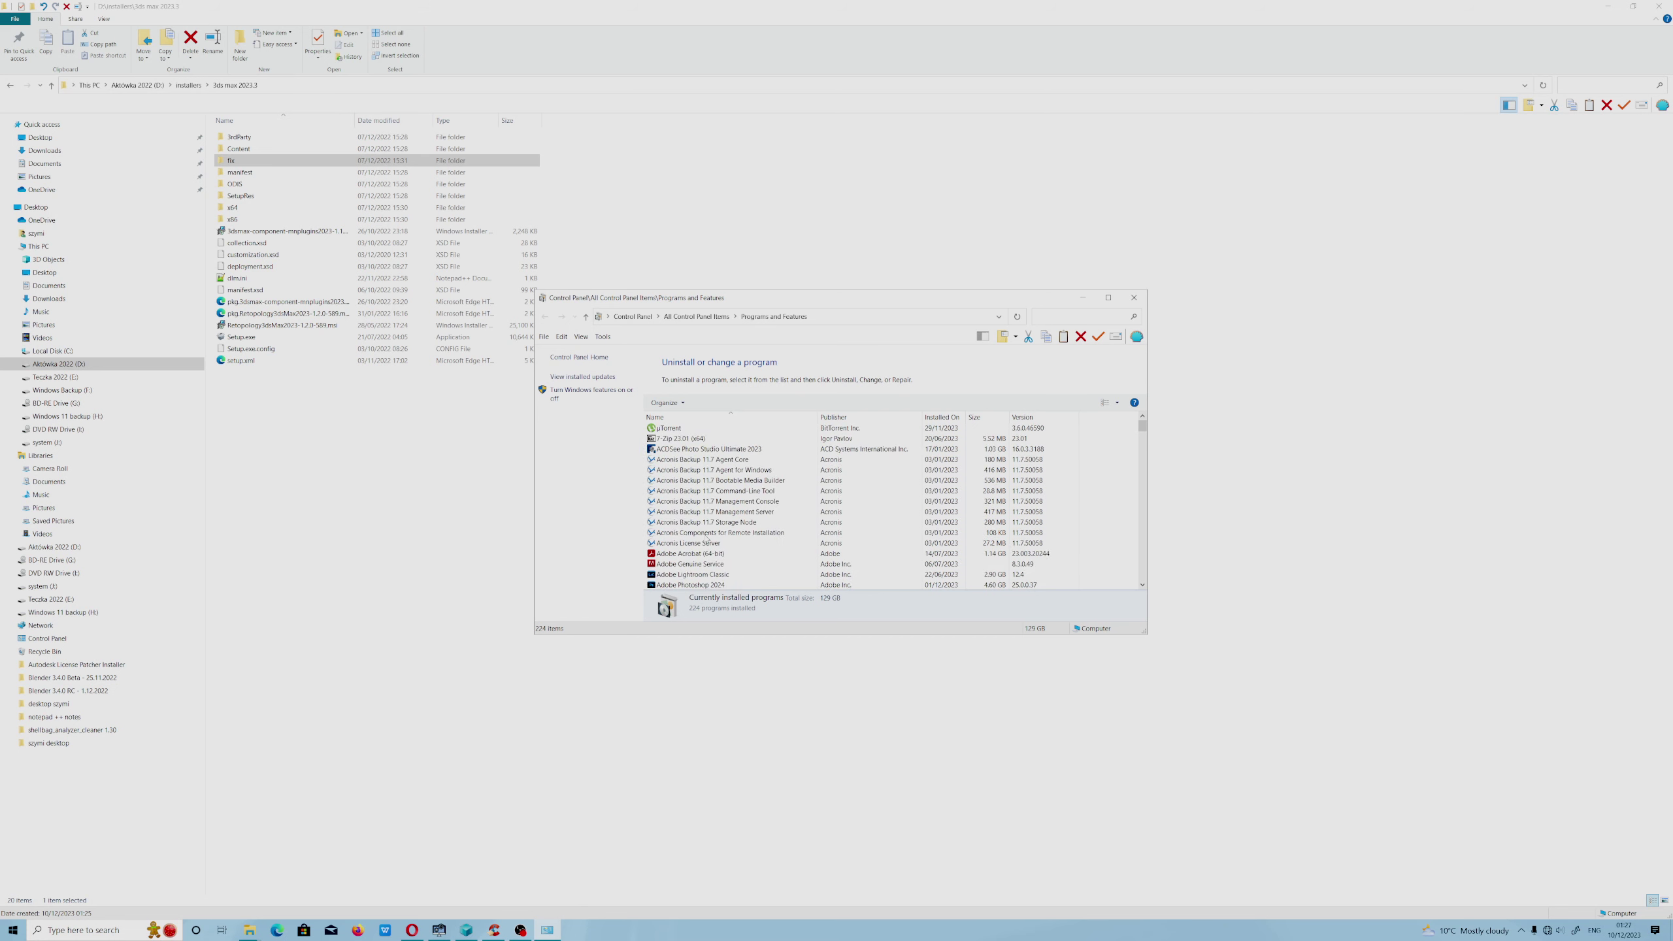
pyautogui.scroll(-6, 708, 539)
pyautogui.scroll(-3, 704, 542)
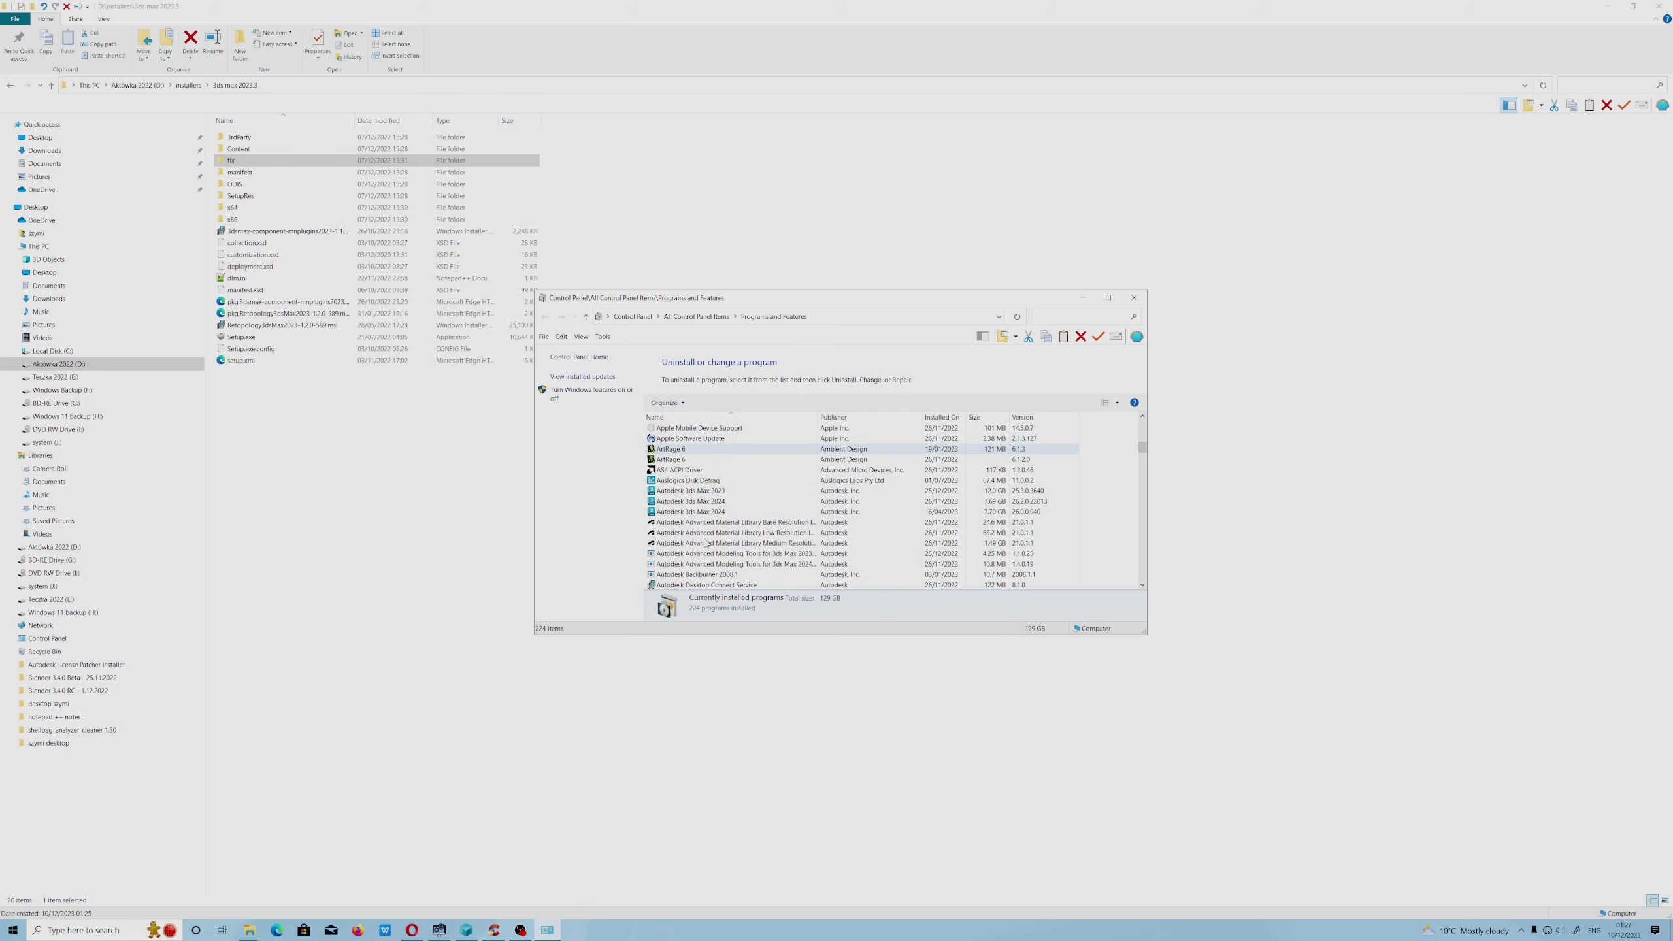
pyautogui.click(721, 492)
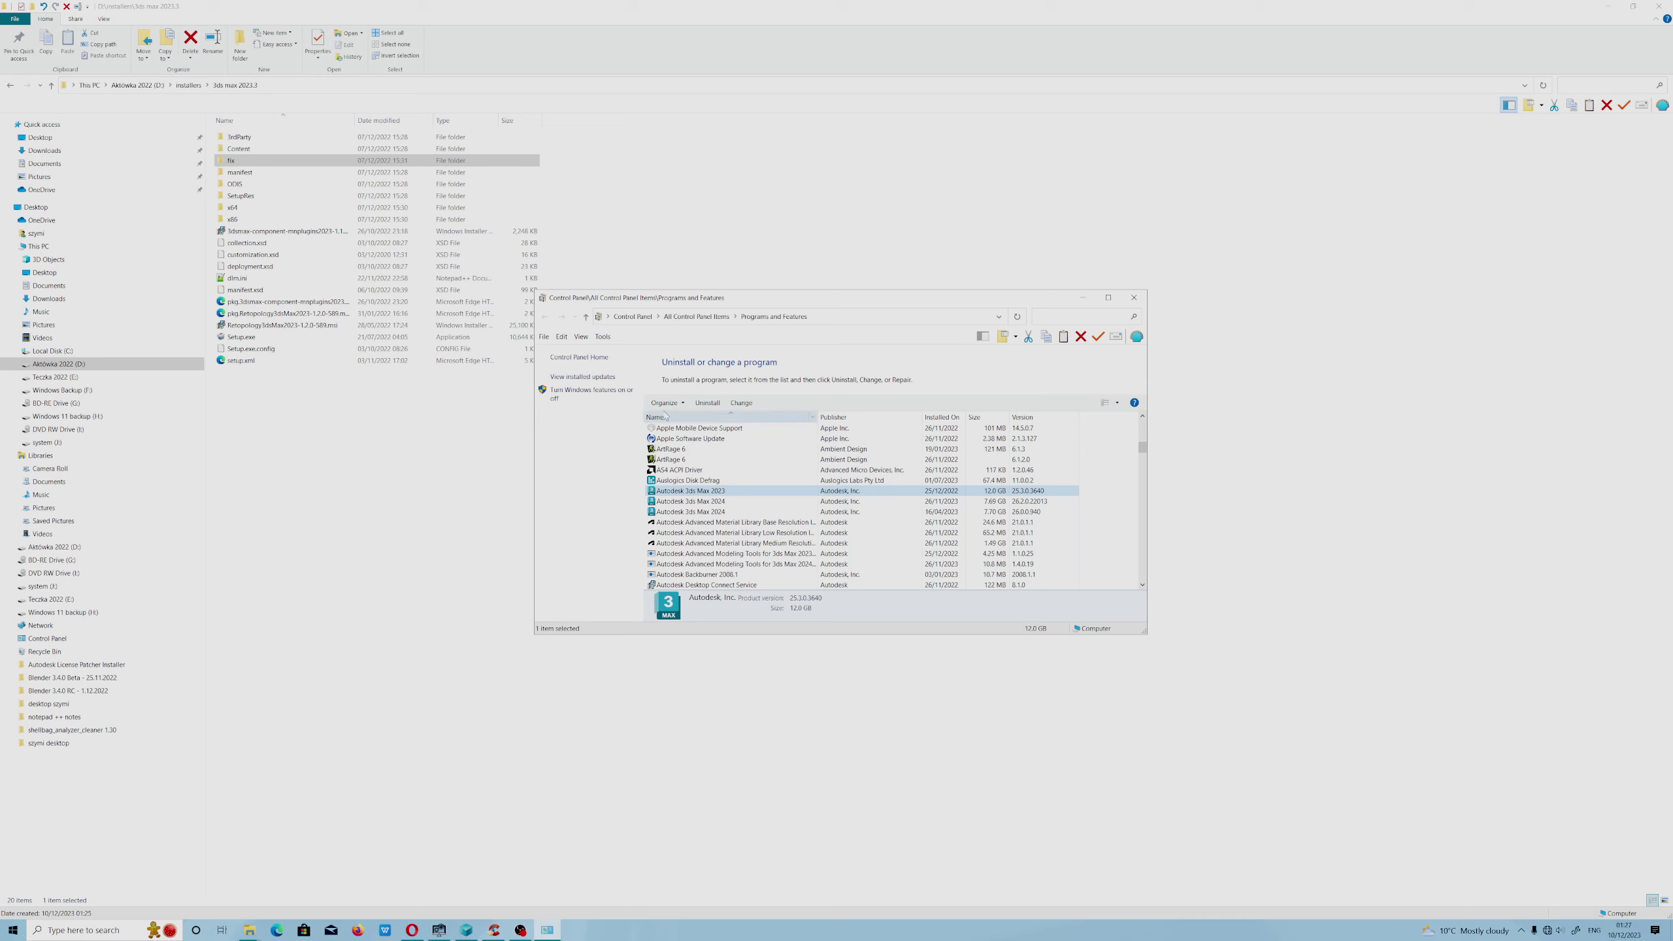
# Try uninstalling 3ds Max 2023, exit the Autodesk installation error, then close Programs and Features.
pyautogui.click(704, 403)
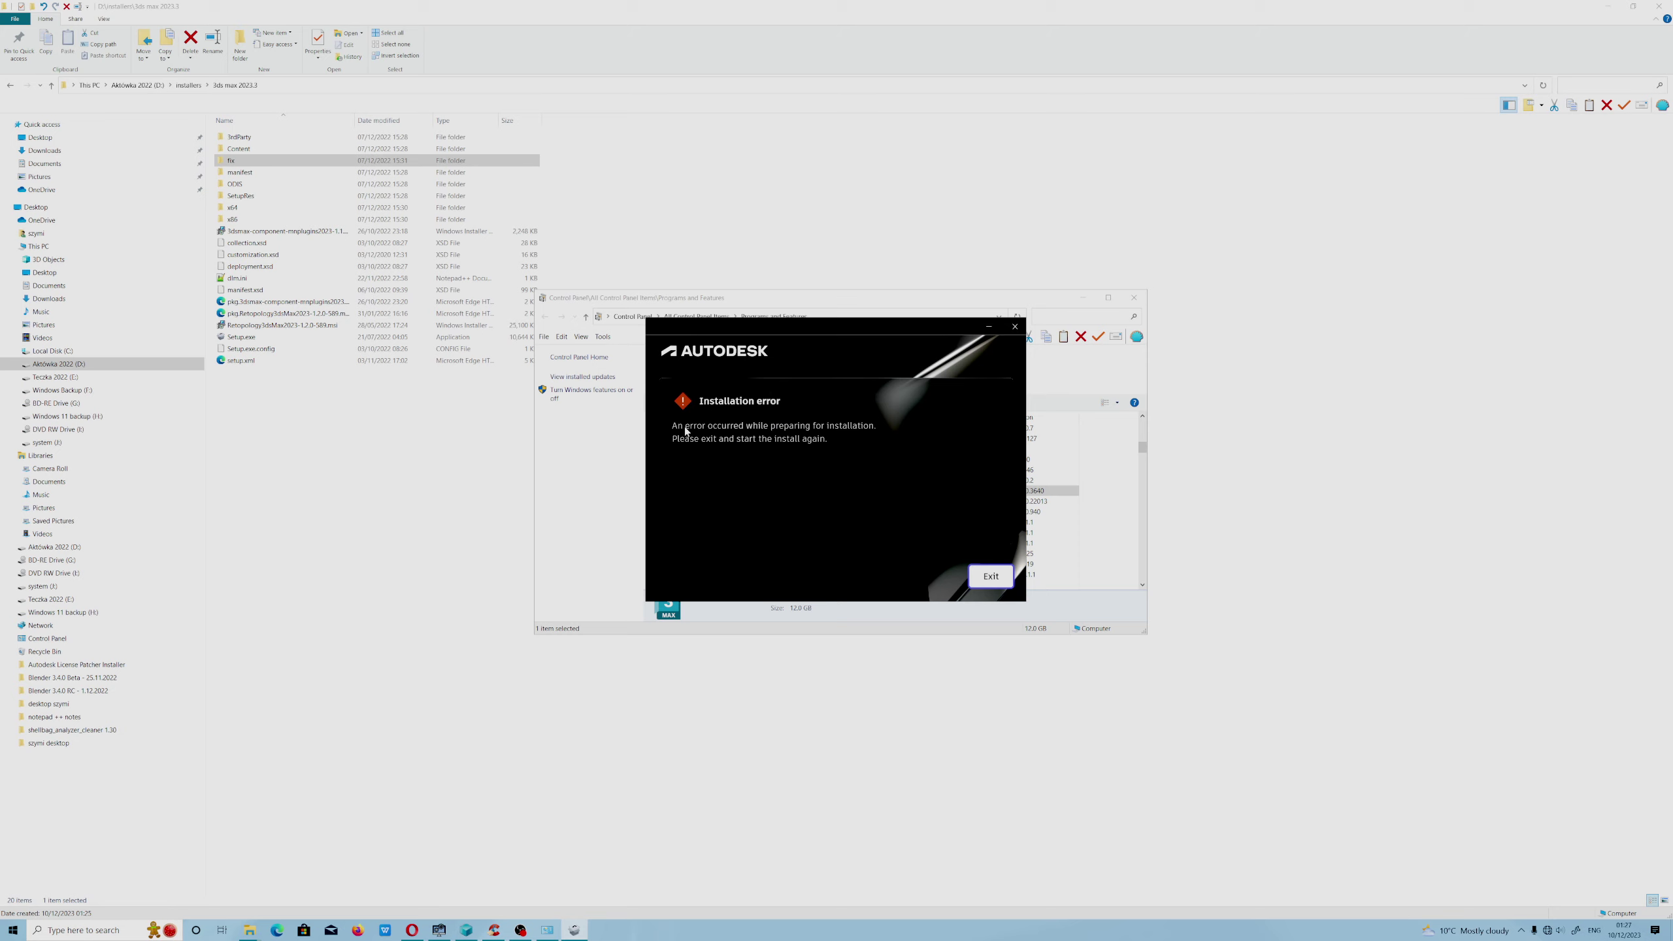
pyautogui.click(991, 576)
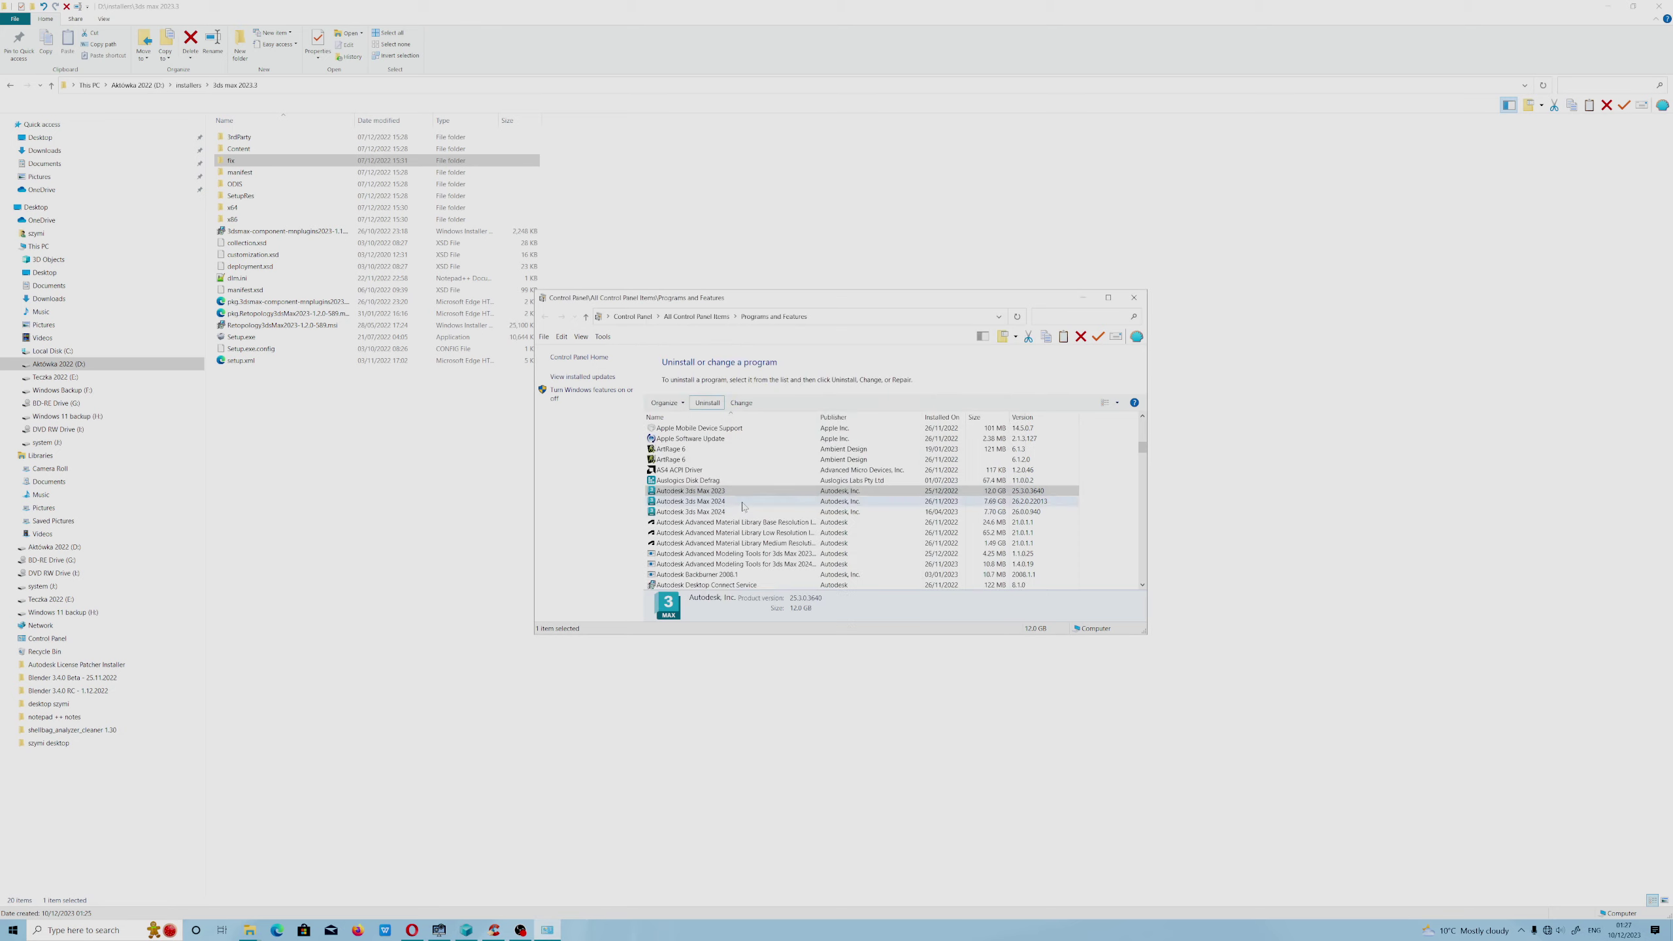
pyautogui.click(725, 492)
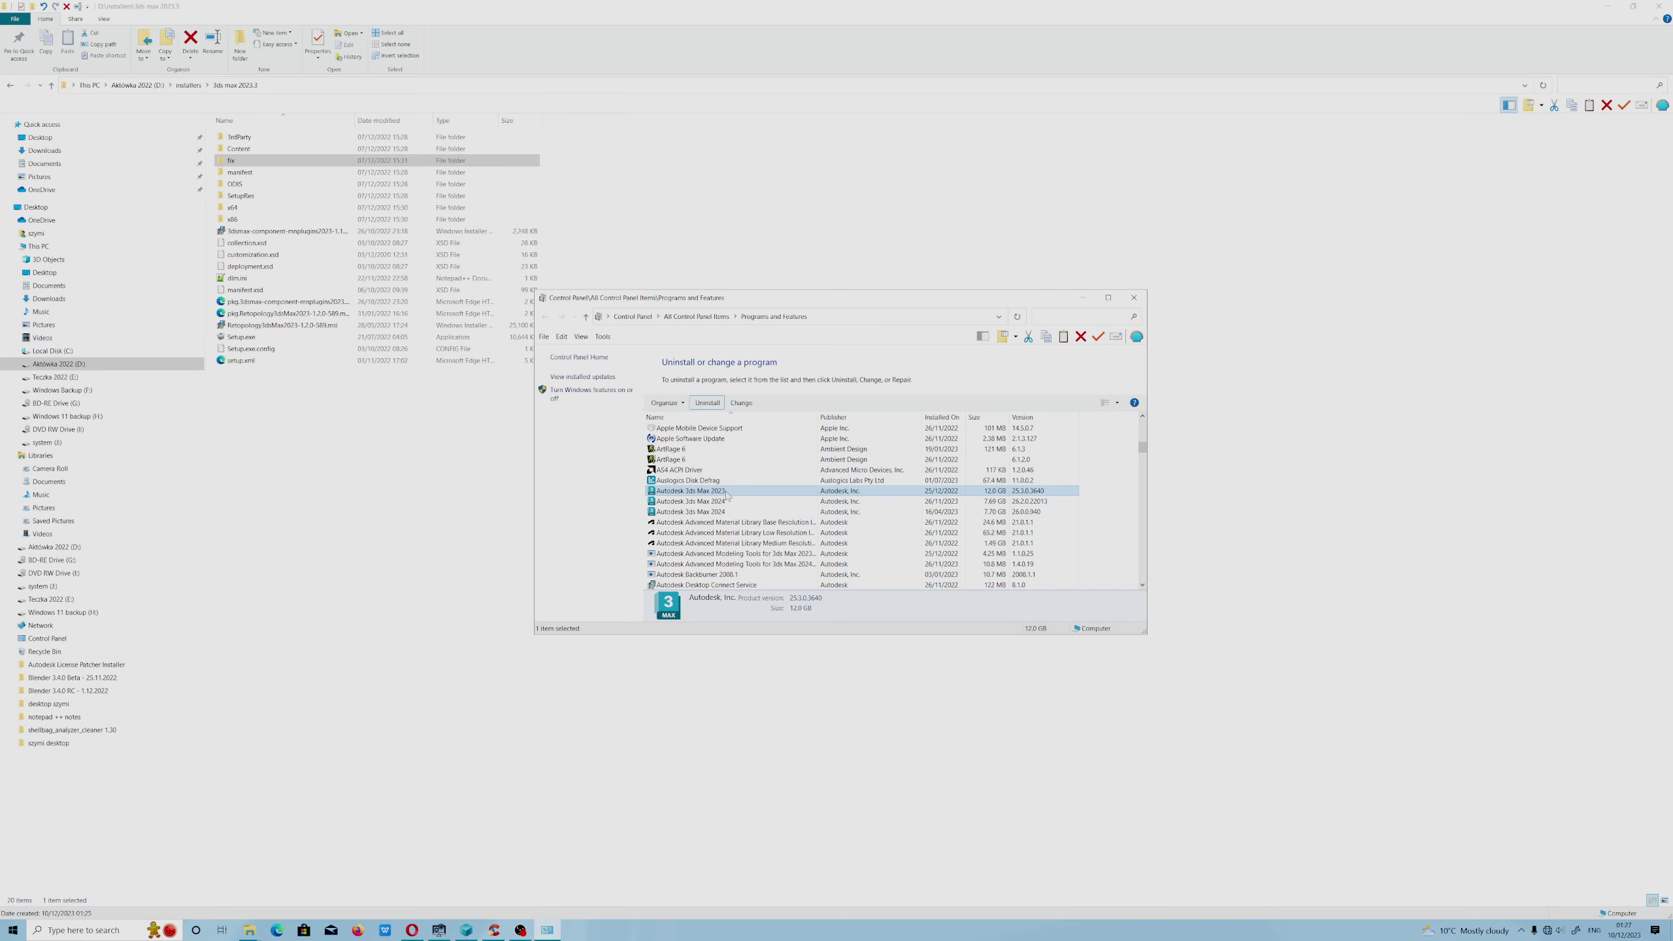
pyautogui.click(1134, 297)
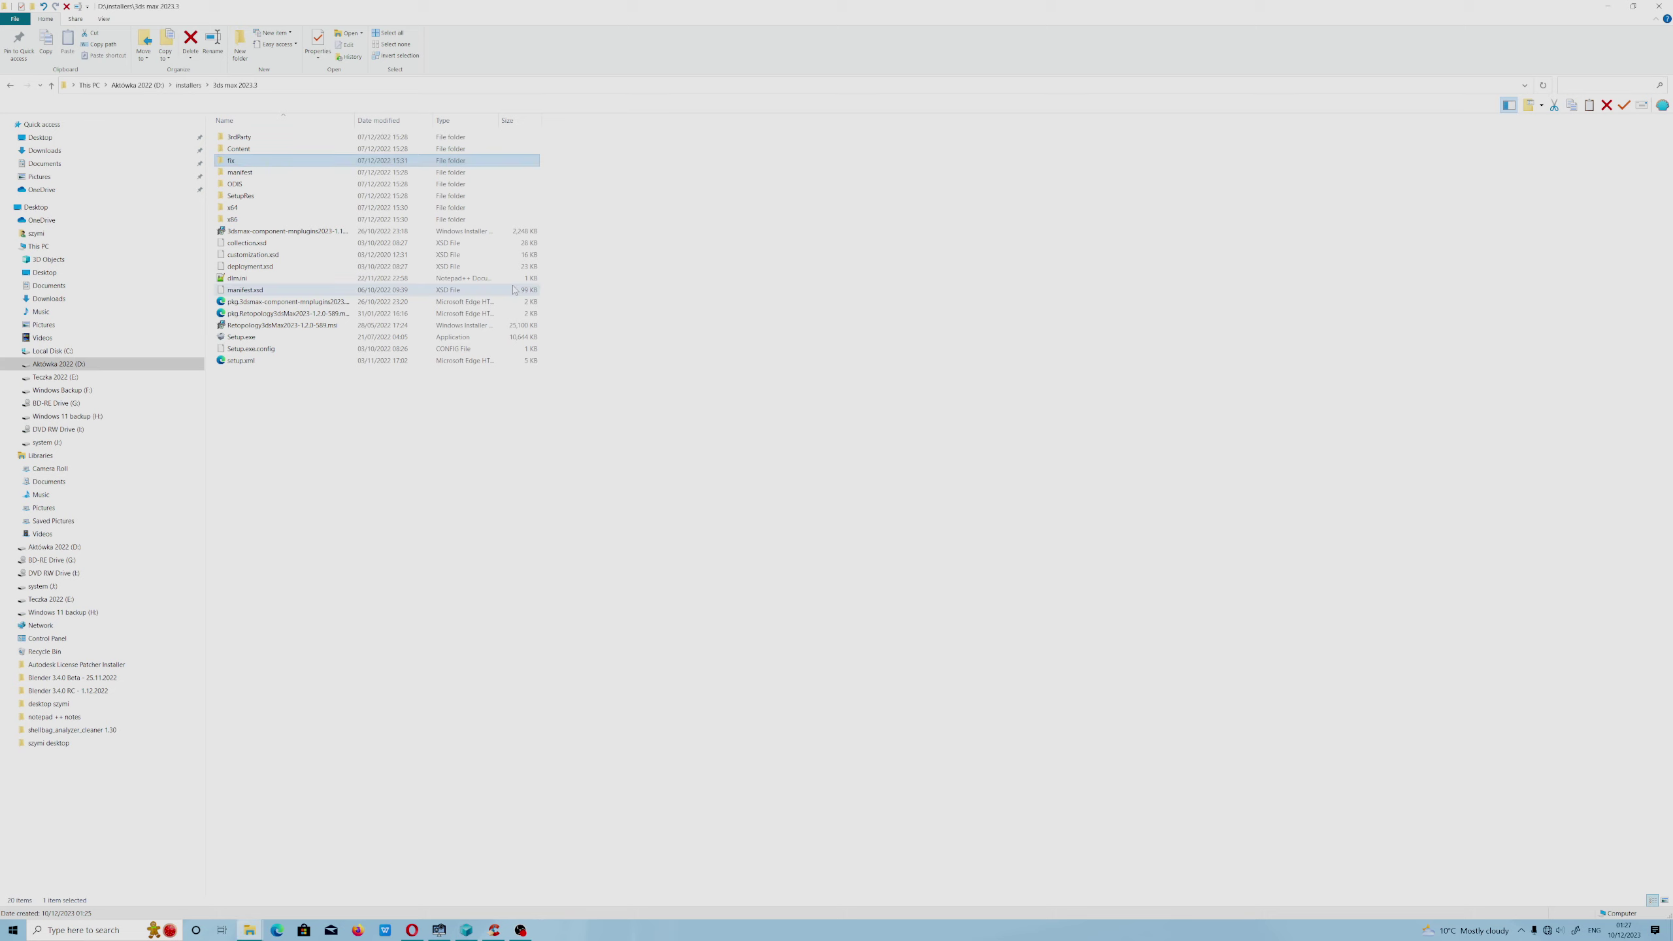
# Open the installer's x64\max folder and run the 3dsMax.msi package.
pyautogui.click(234, 209)
pyautogui.doubleClick(234, 209)
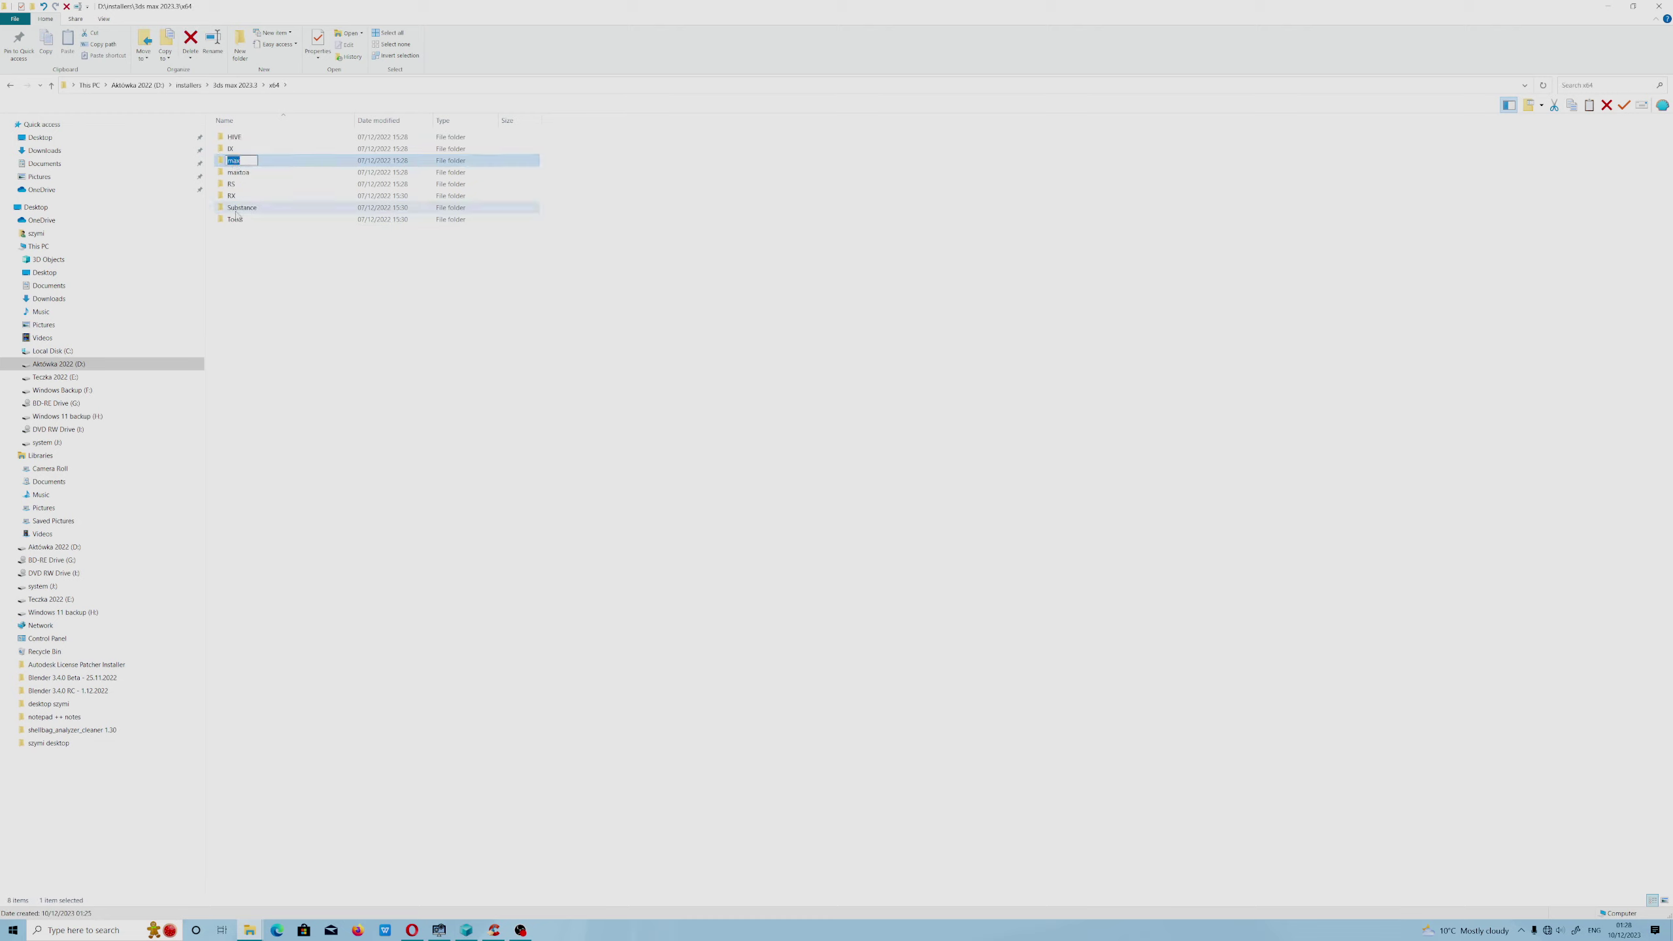
pyautogui.doubleClick(237, 164)
pyautogui.doubleClick(244, 149)
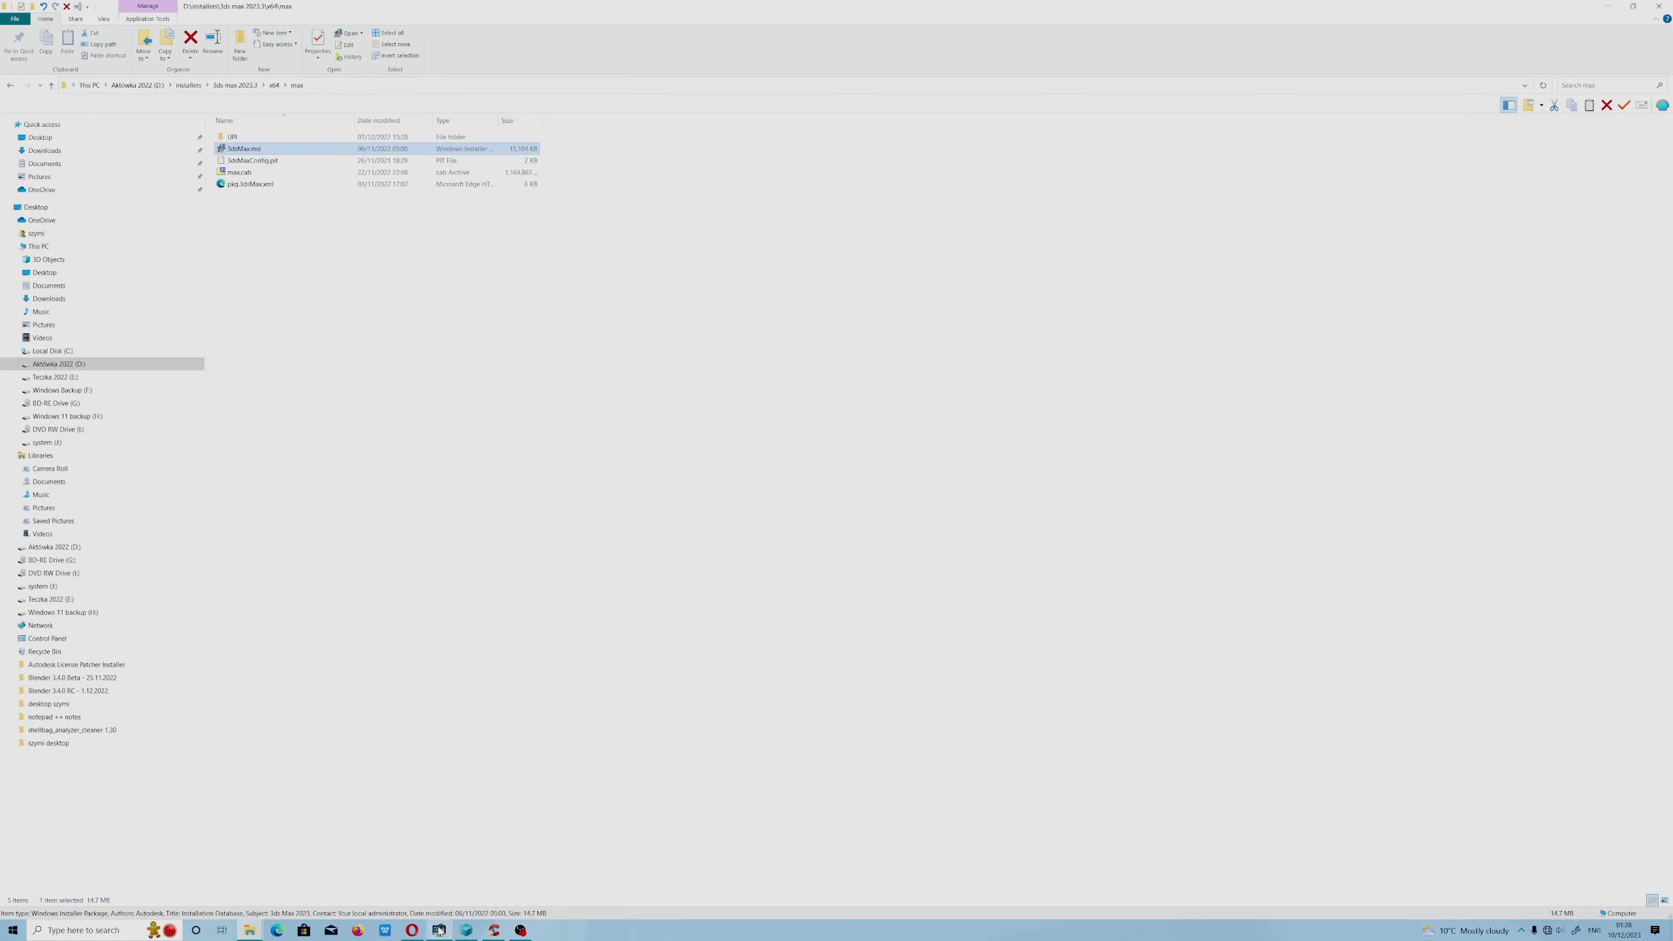
# In System Informer's services list, find and select the Windows Installer service, then minimize.
pyautogui.moveTo(439, 930)
pyautogui.click(439, 871)
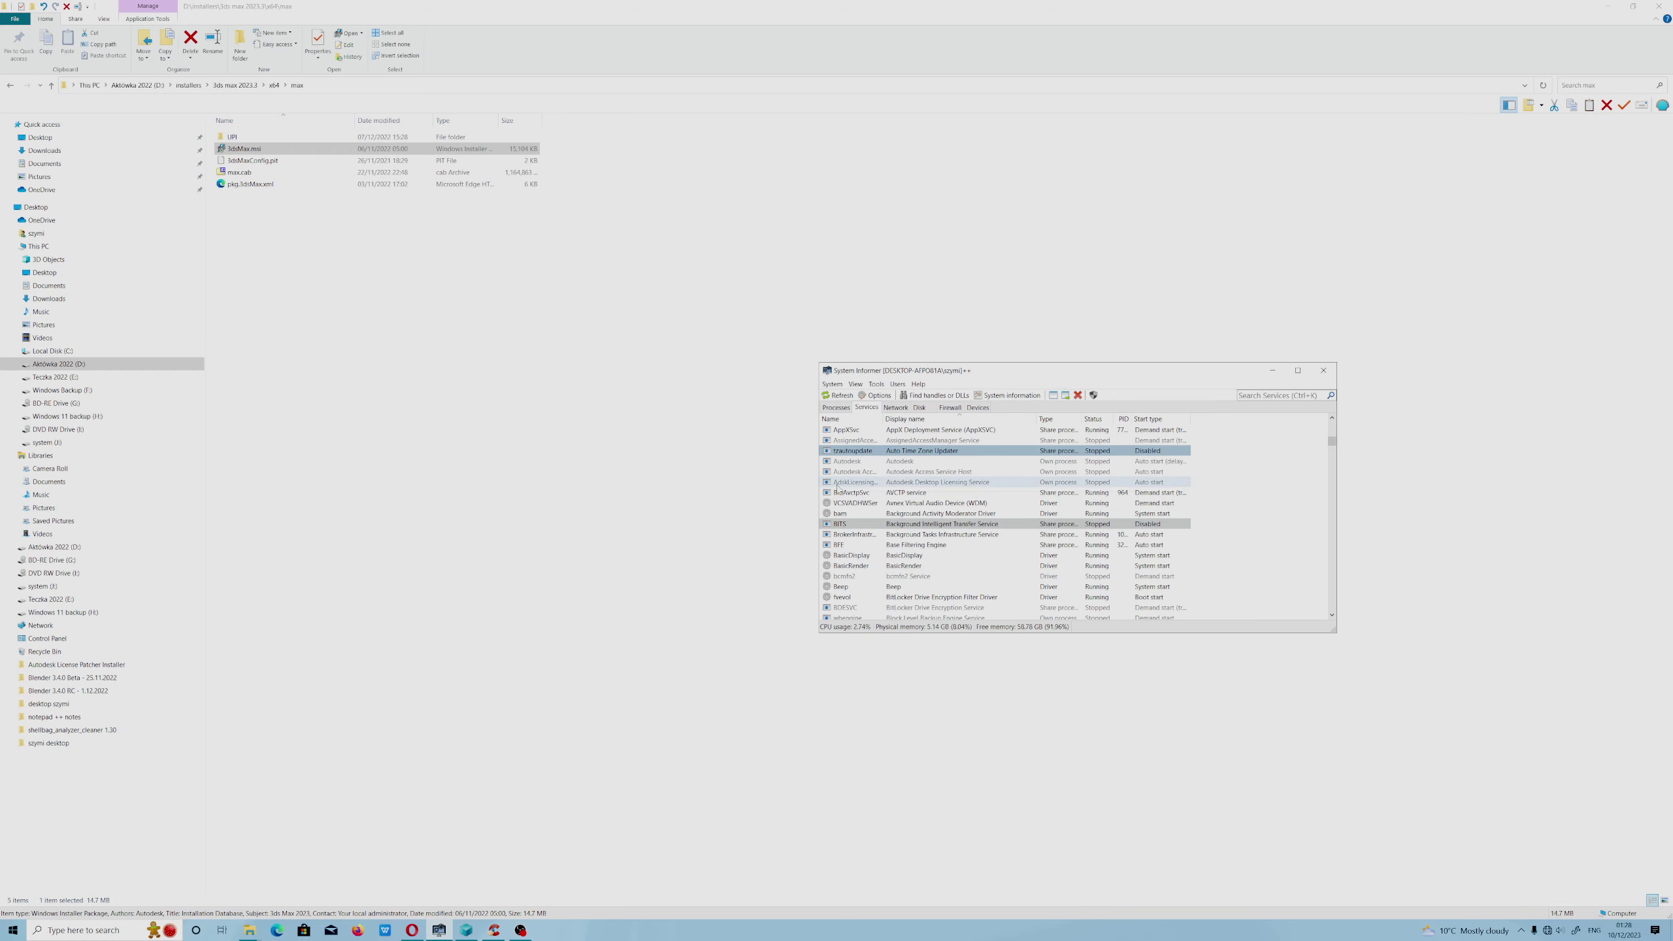
pyautogui.hotkey('ctrl', 'shift', 'Tab')
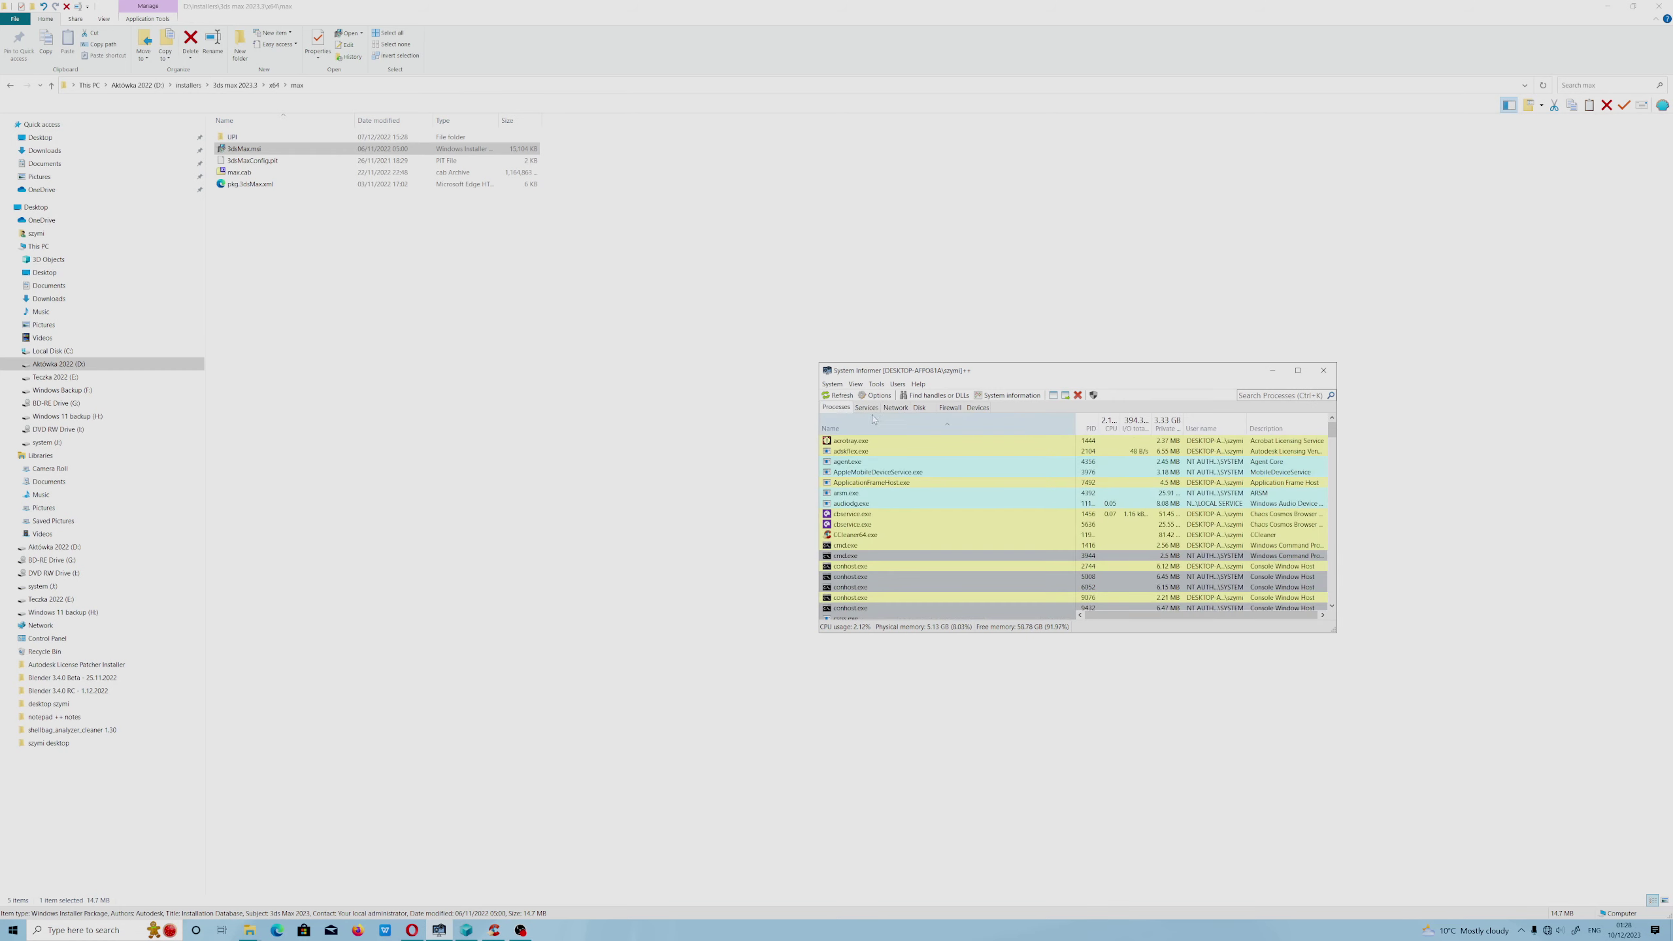
pyautogui.click(866, 408)
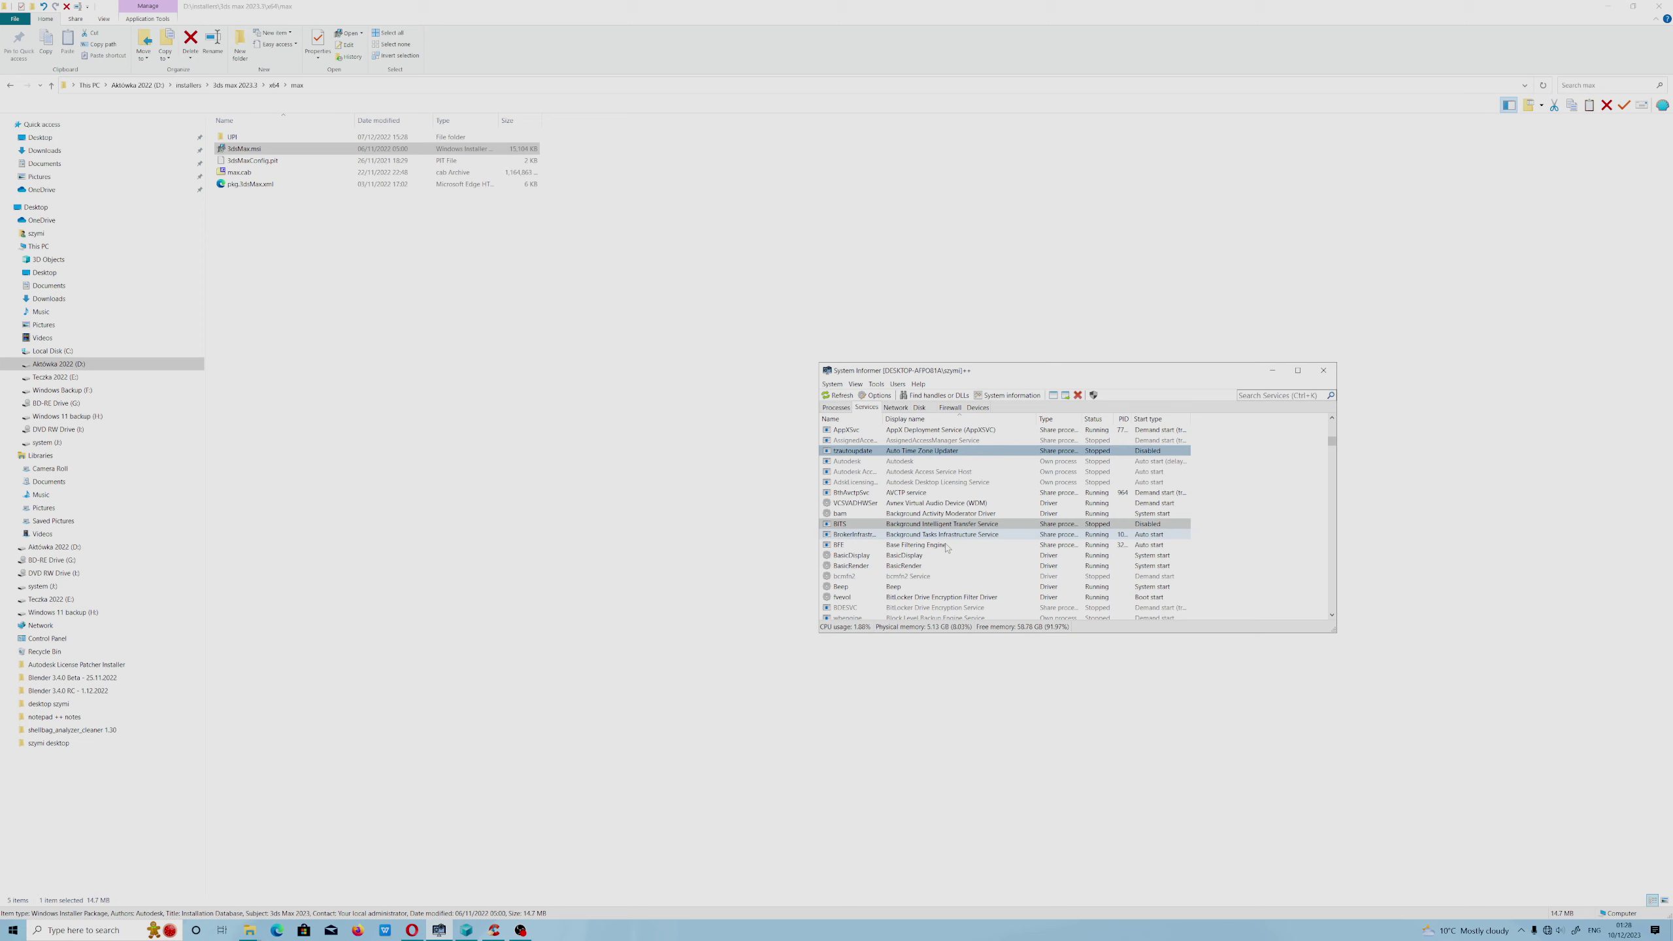
pyautogui.scroll(-10, 1285, 475)
pyautogui.moveTo(1331, 453); pyautogui.dragTo(1327, 606)
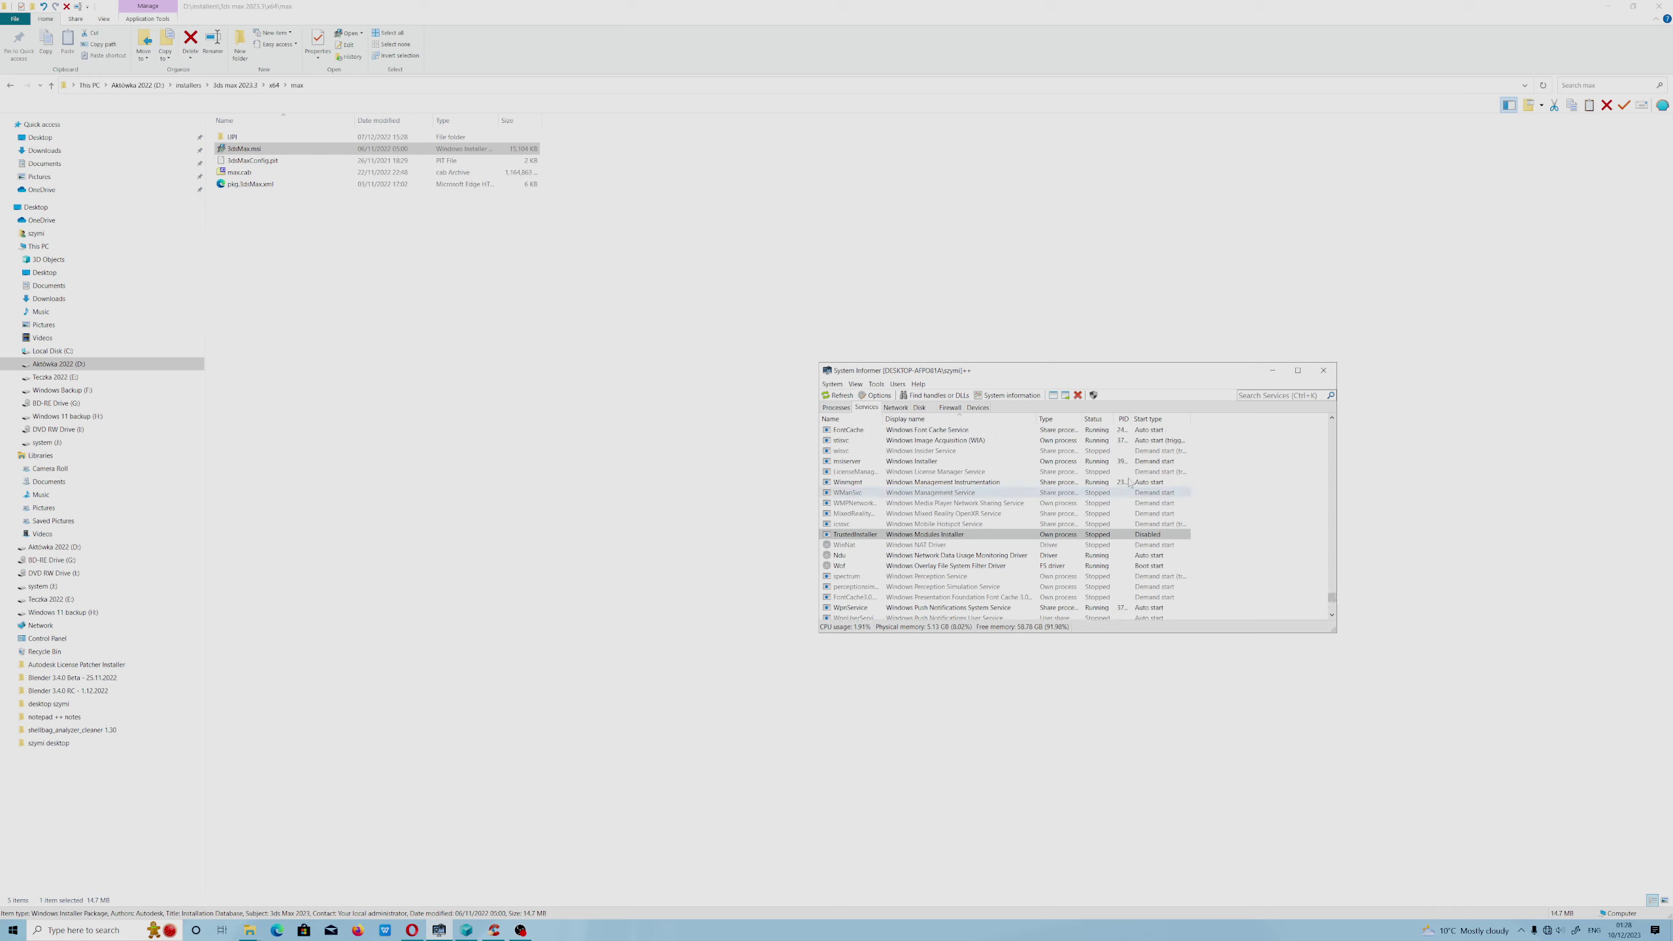
pyautogui.click(928, 463)
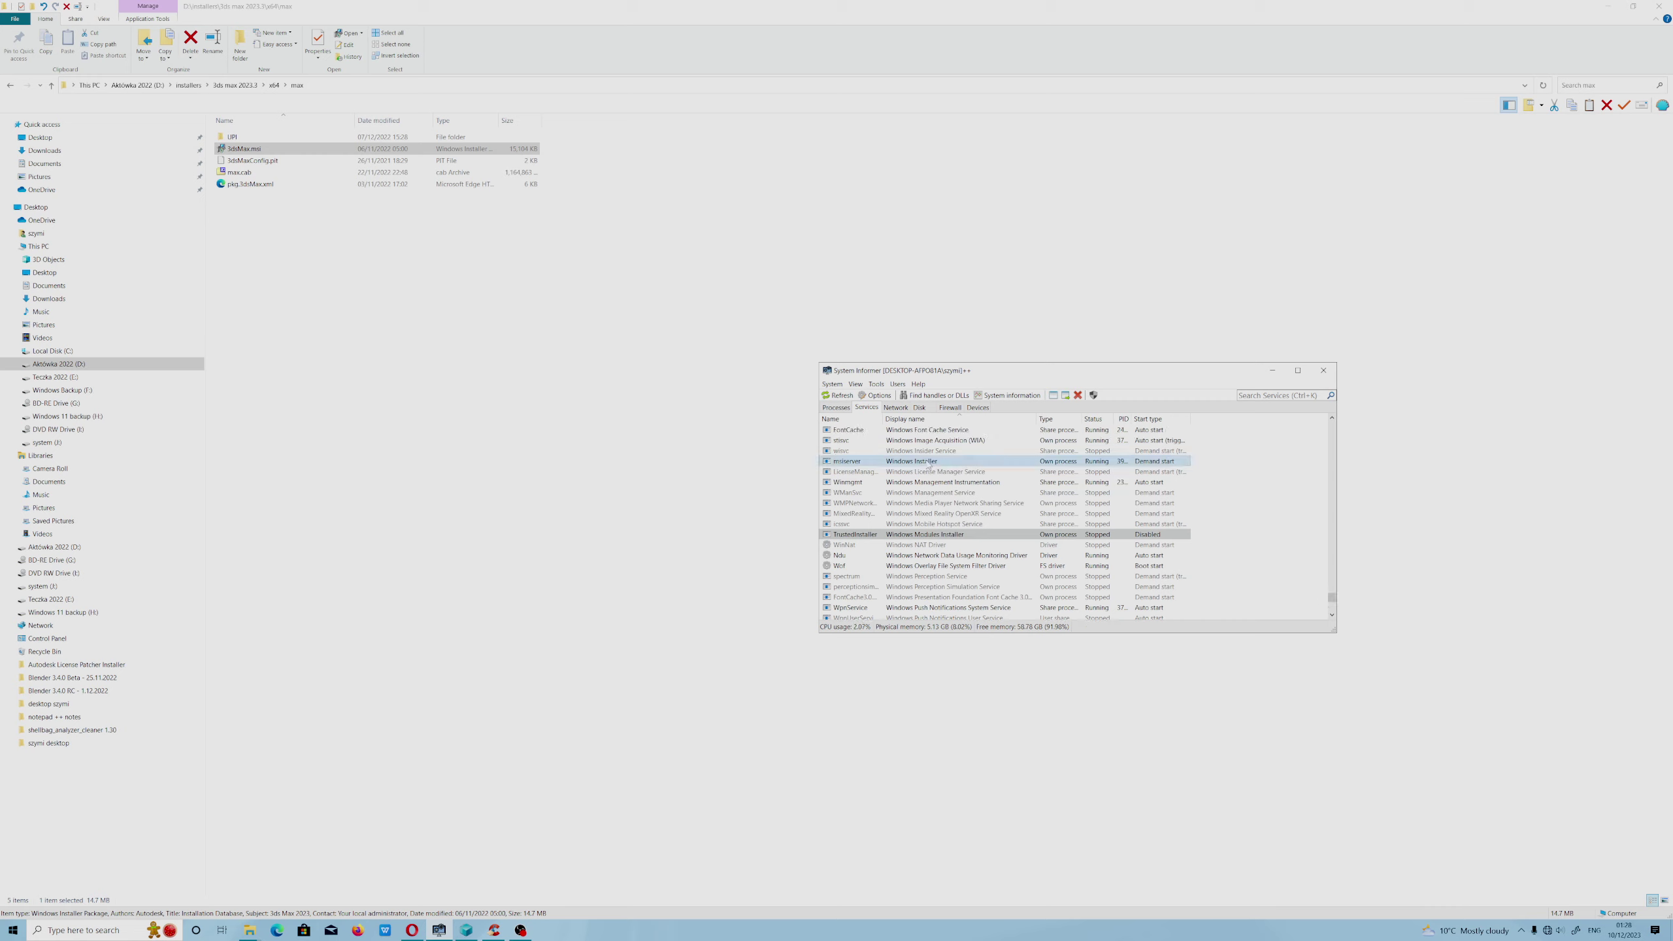
pyautogui.click(1272, 370)
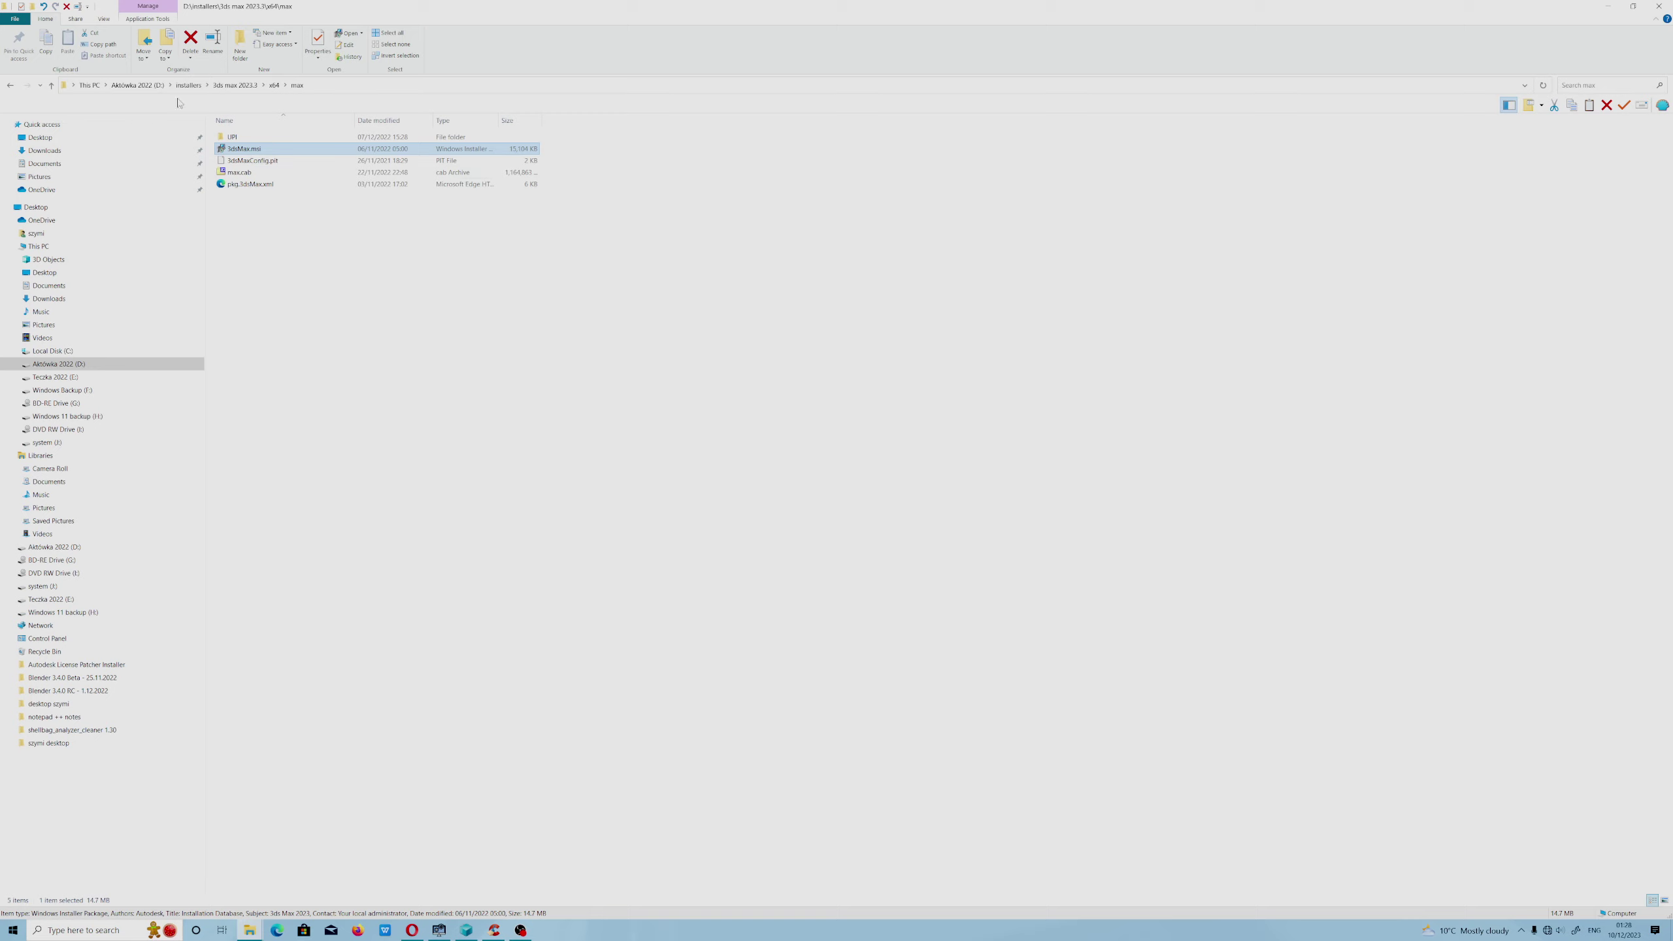
# Go up to x64, review System Informer's running processes, then reopen the max folder.
pyautogui.click(10, 85)
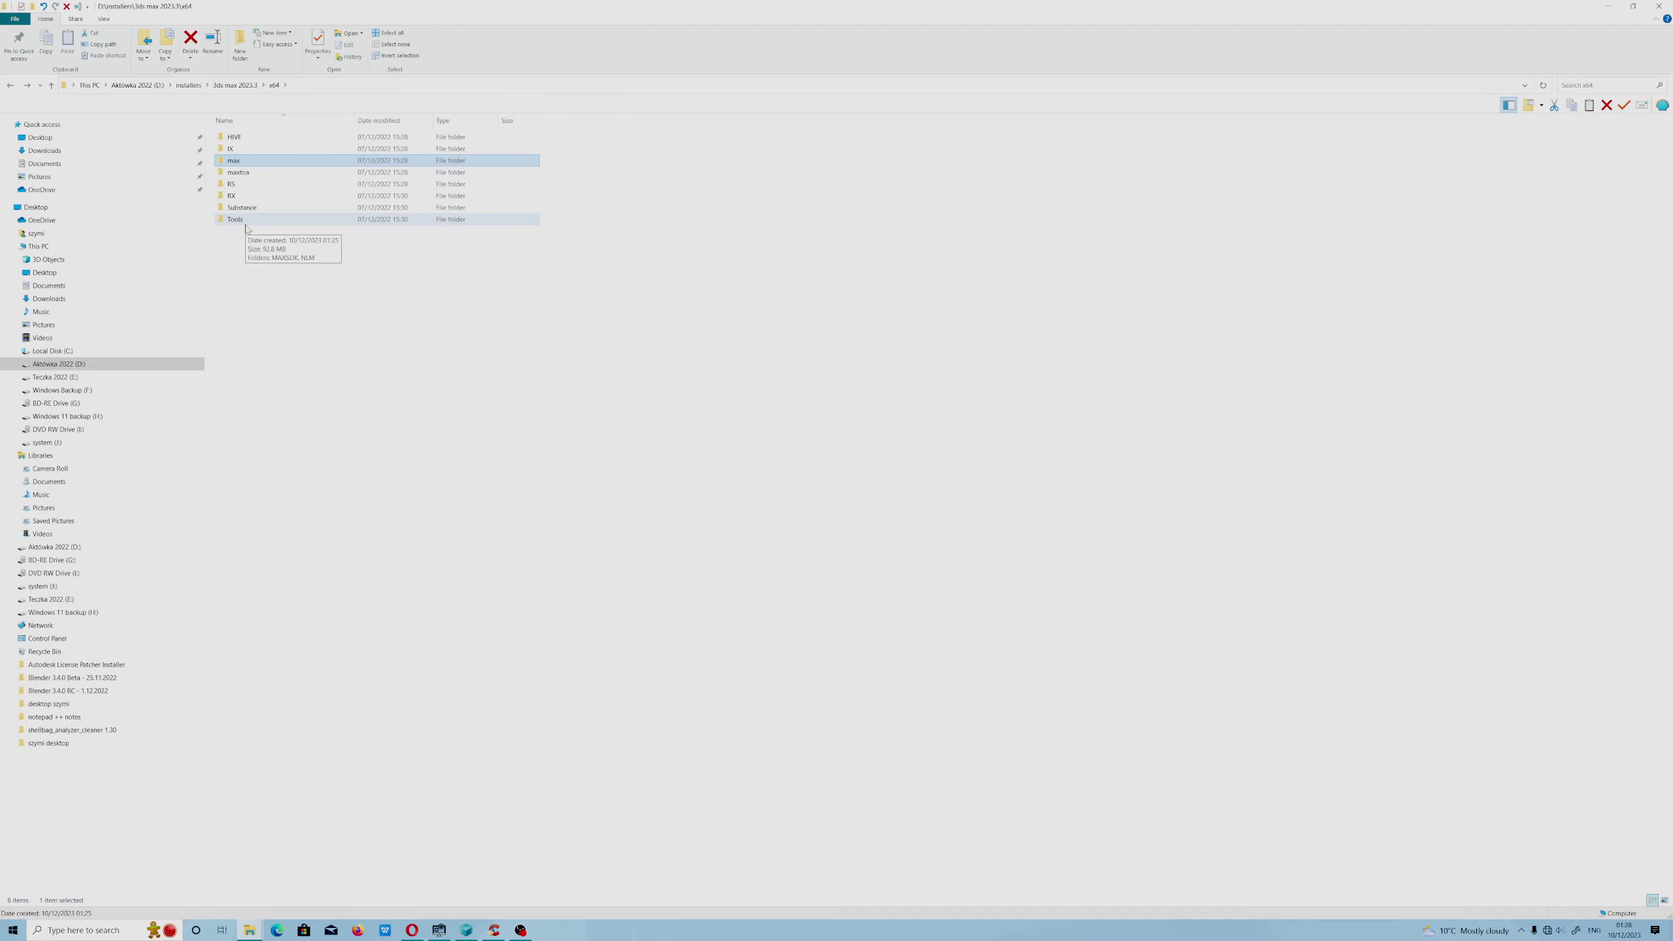
pyautogui.click(439, 930)
pyautogui.click(836, 407)
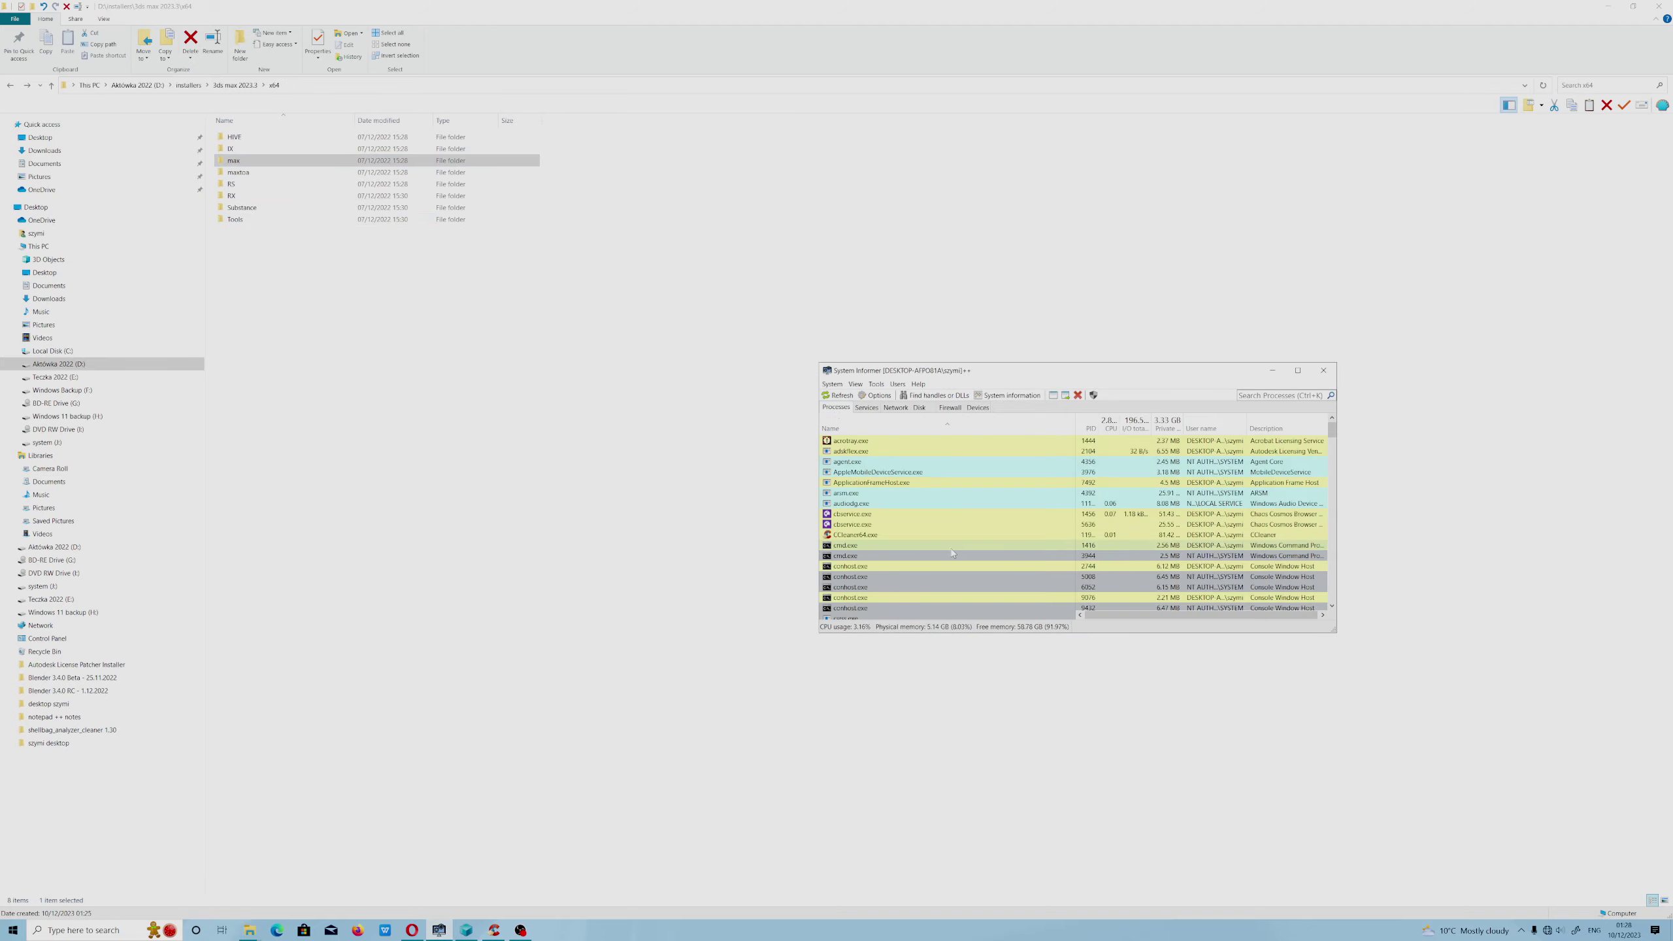
pyautogui.moveTo(951, 552)
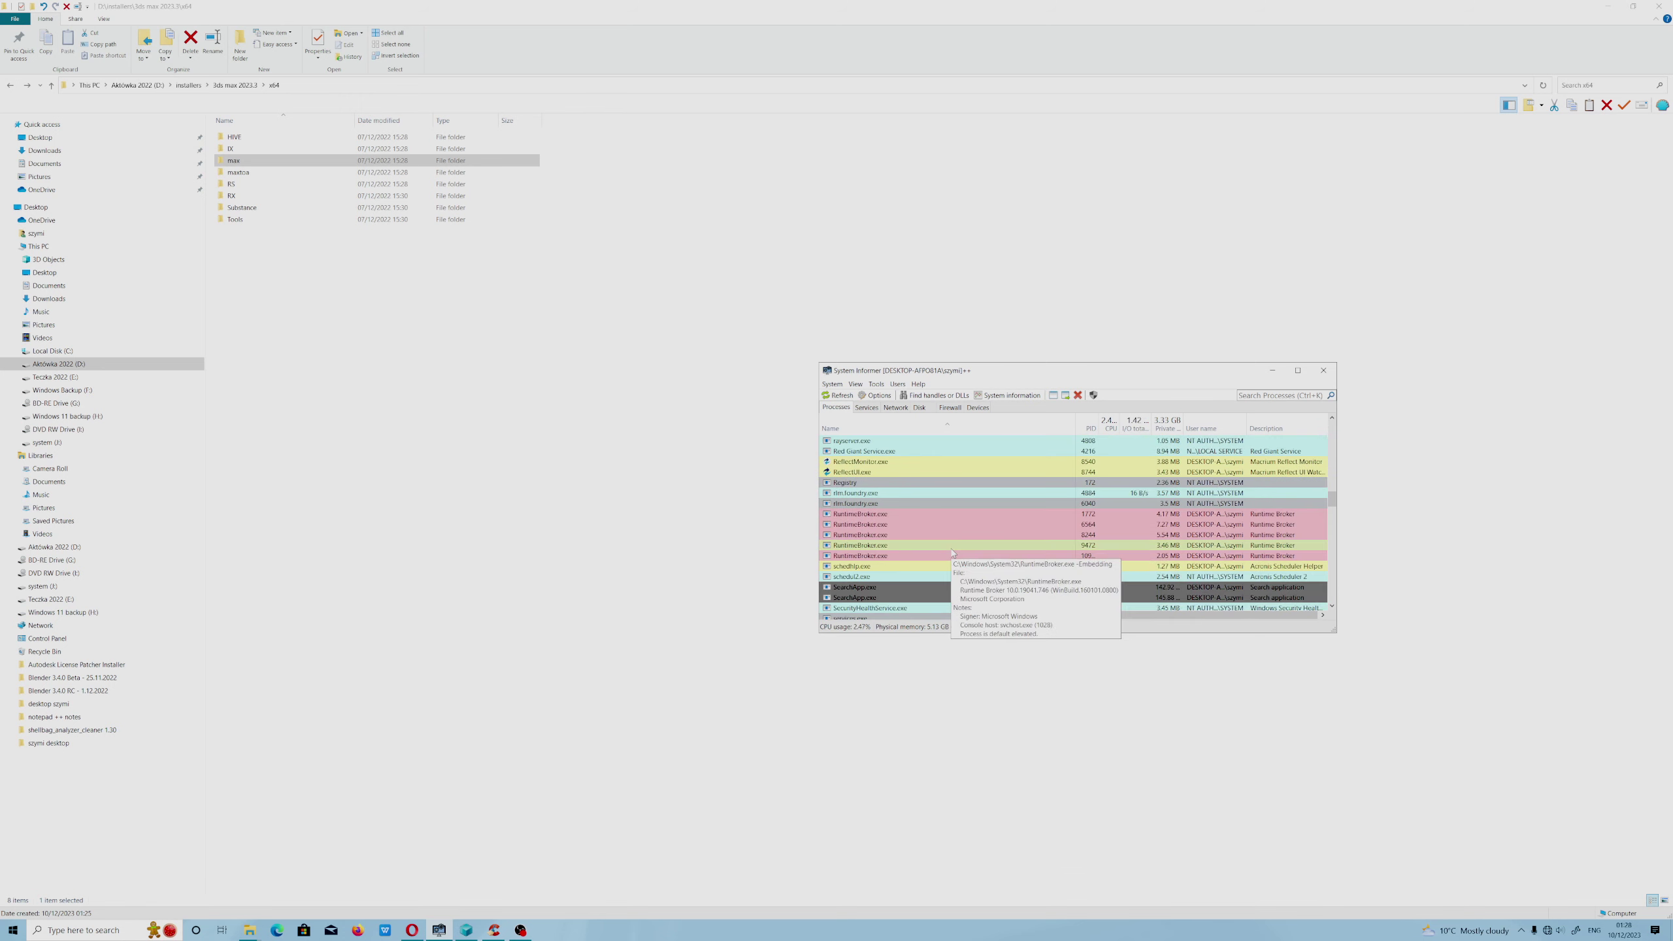
pyautogui.scroll(6, 952, 552)
pyautogui.doubleClick(234, 160)
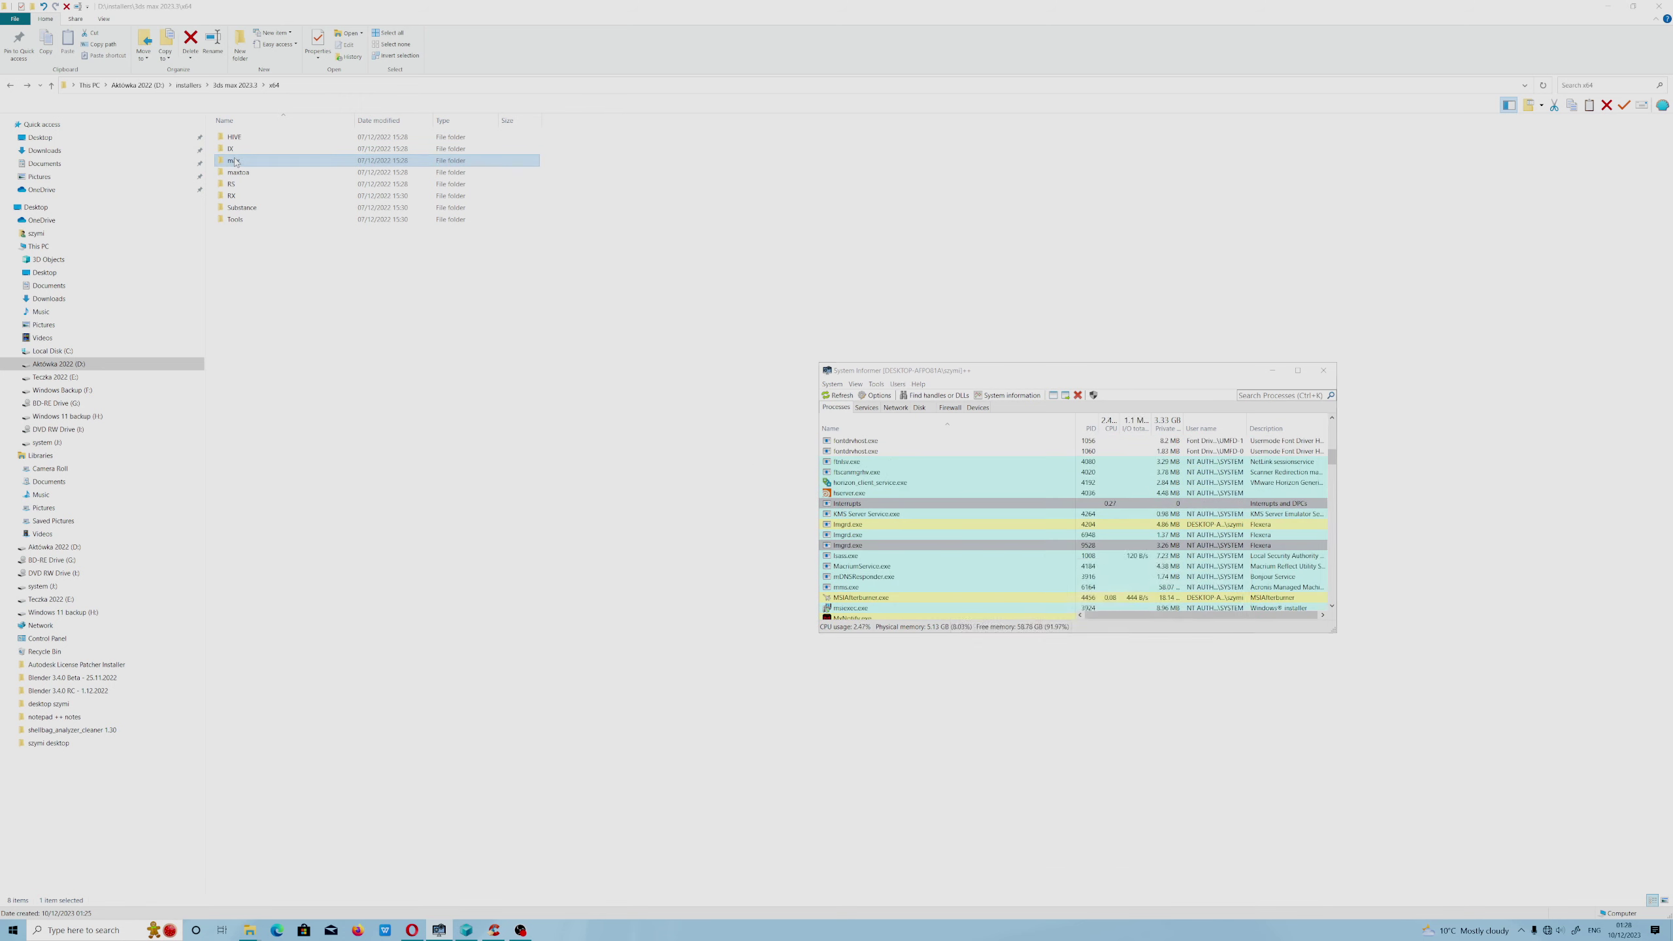
# Uninstall 3ds Max 2023 using 3dsMax.msi's Uninstall command, confirming with Yes.
pyautogui.click(253, 151)
pyautogui.rightClick(253, 151)
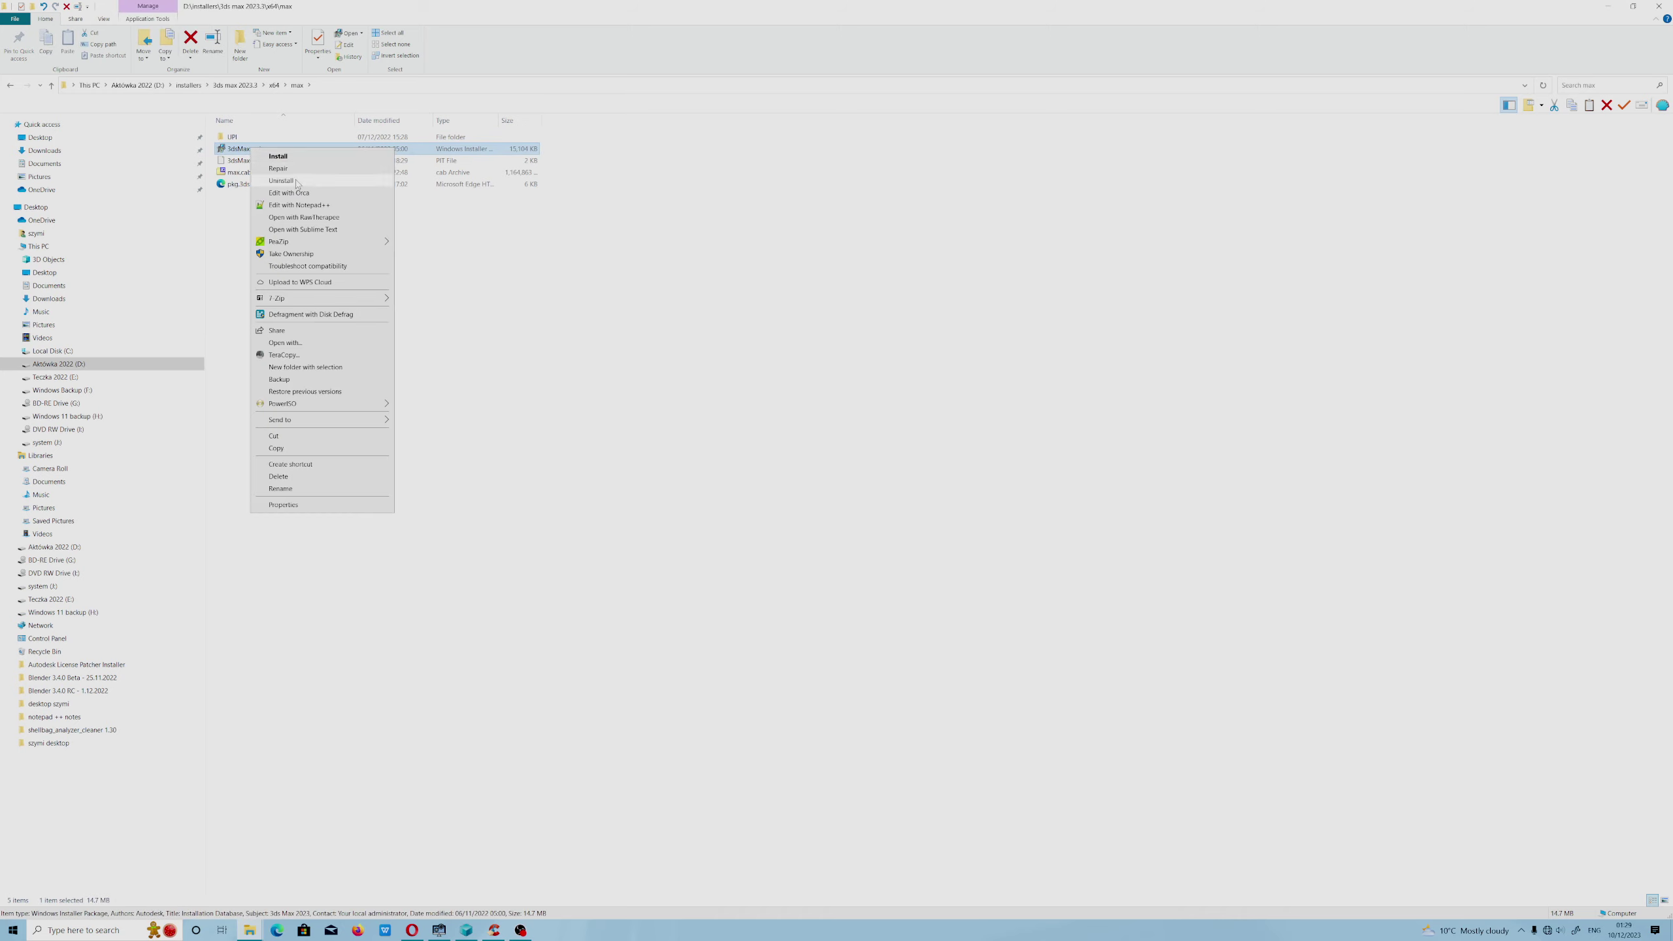
pyautogui.click(281, 180)
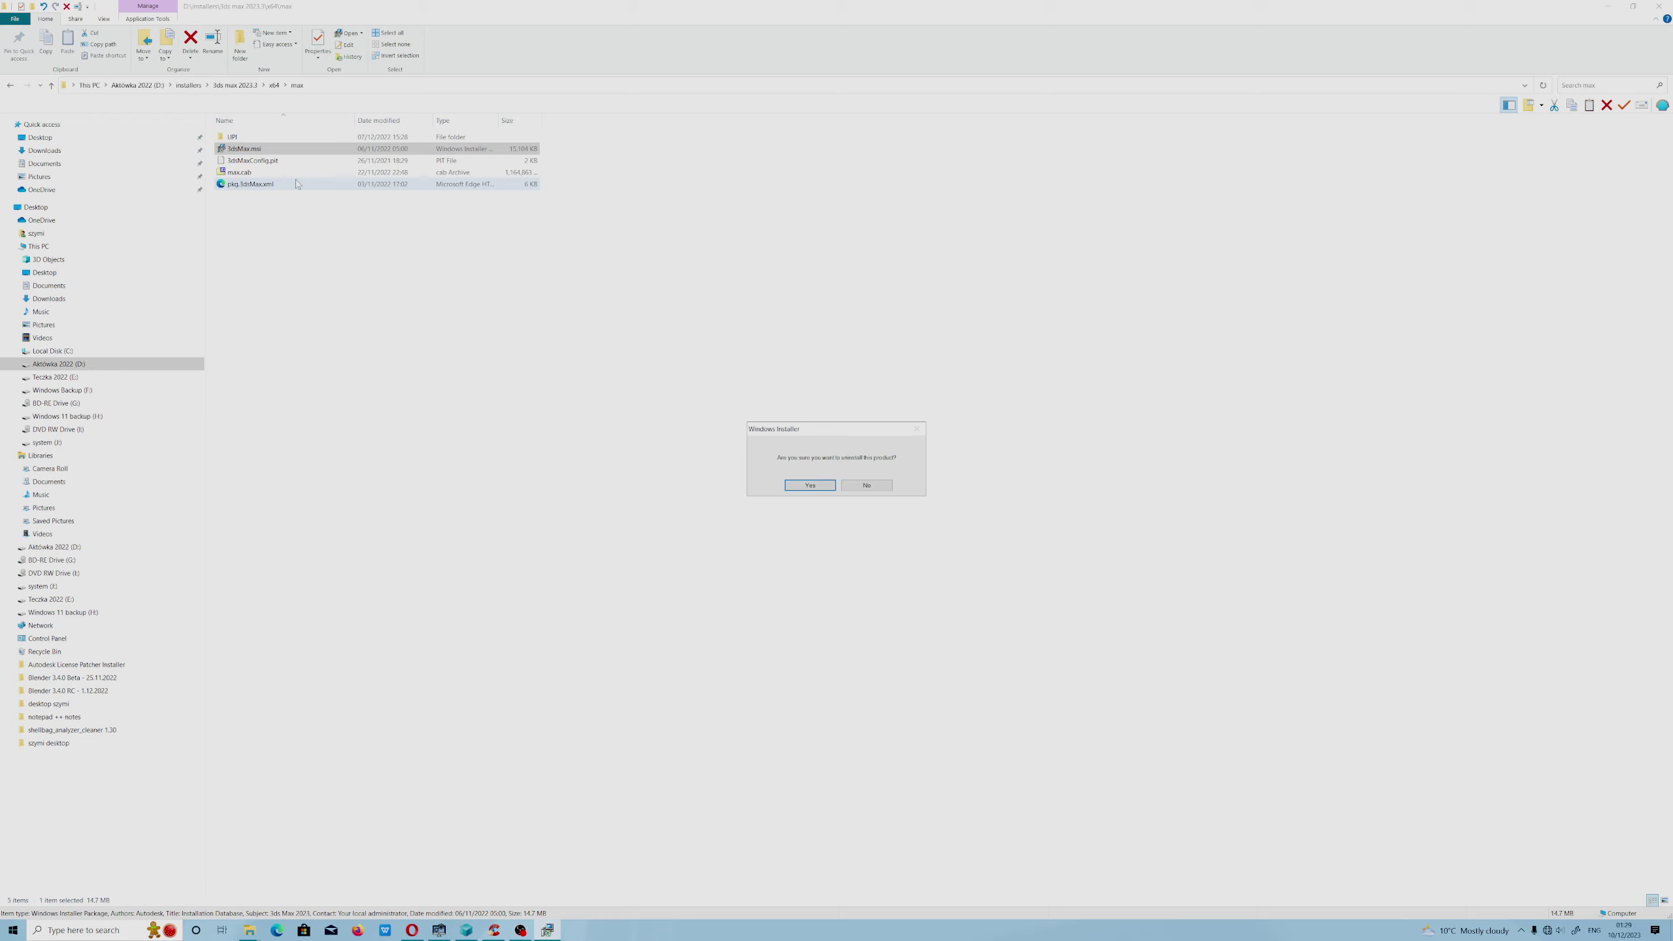
pyautogui.click(811, 485)
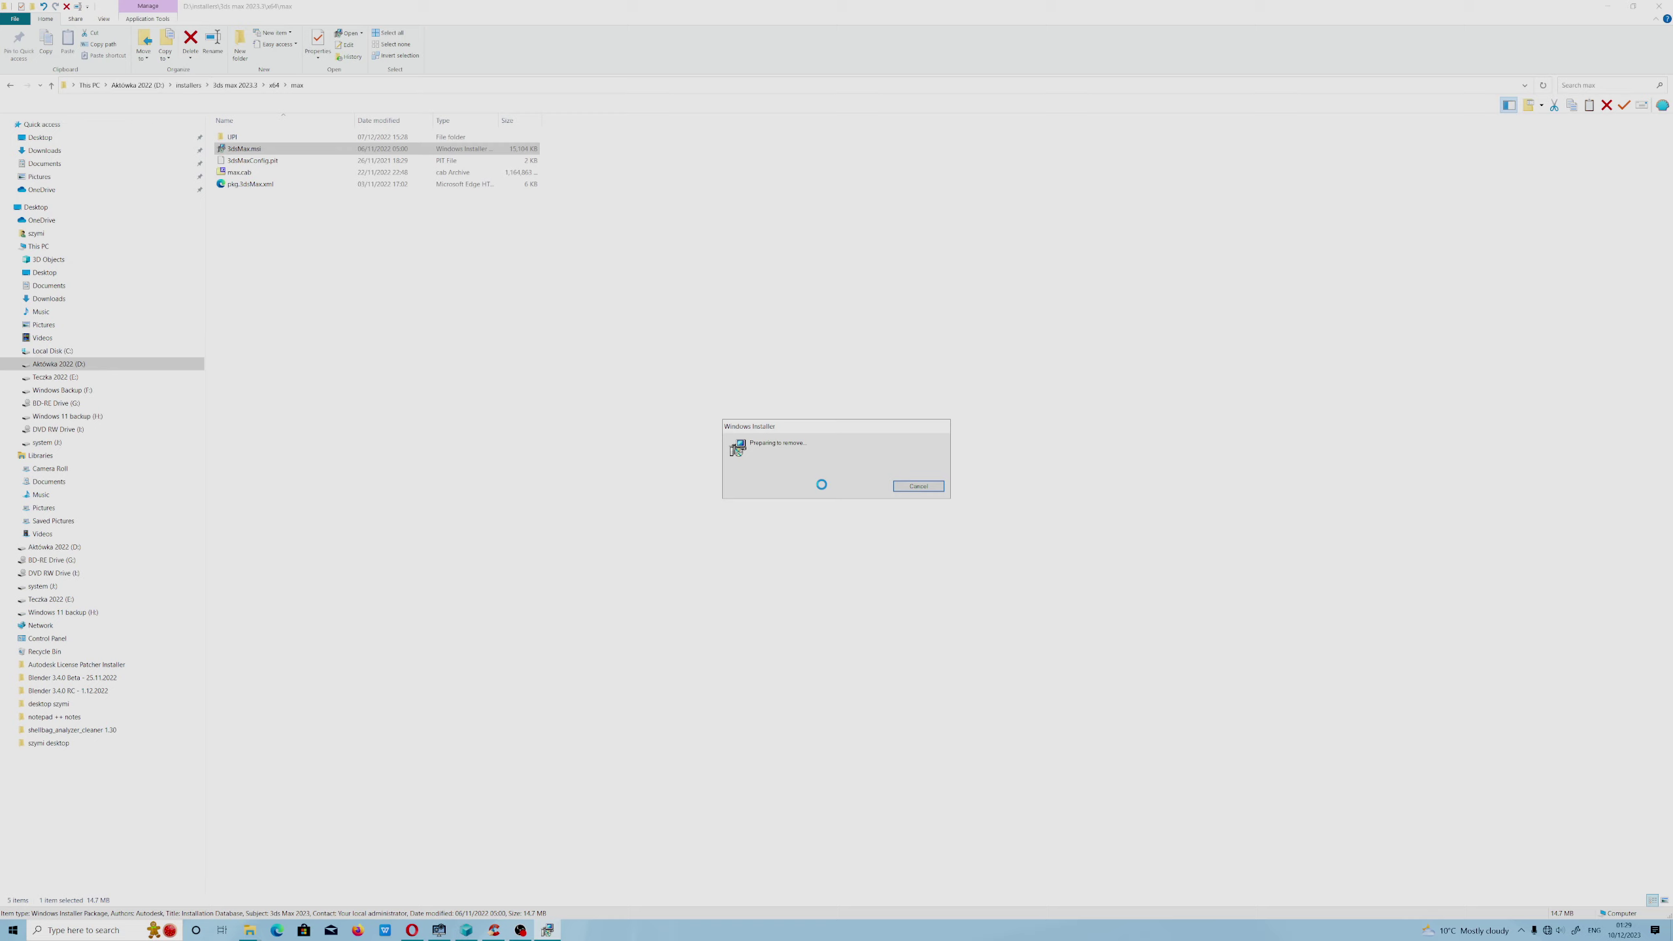
pyautogui.click(13, 930)
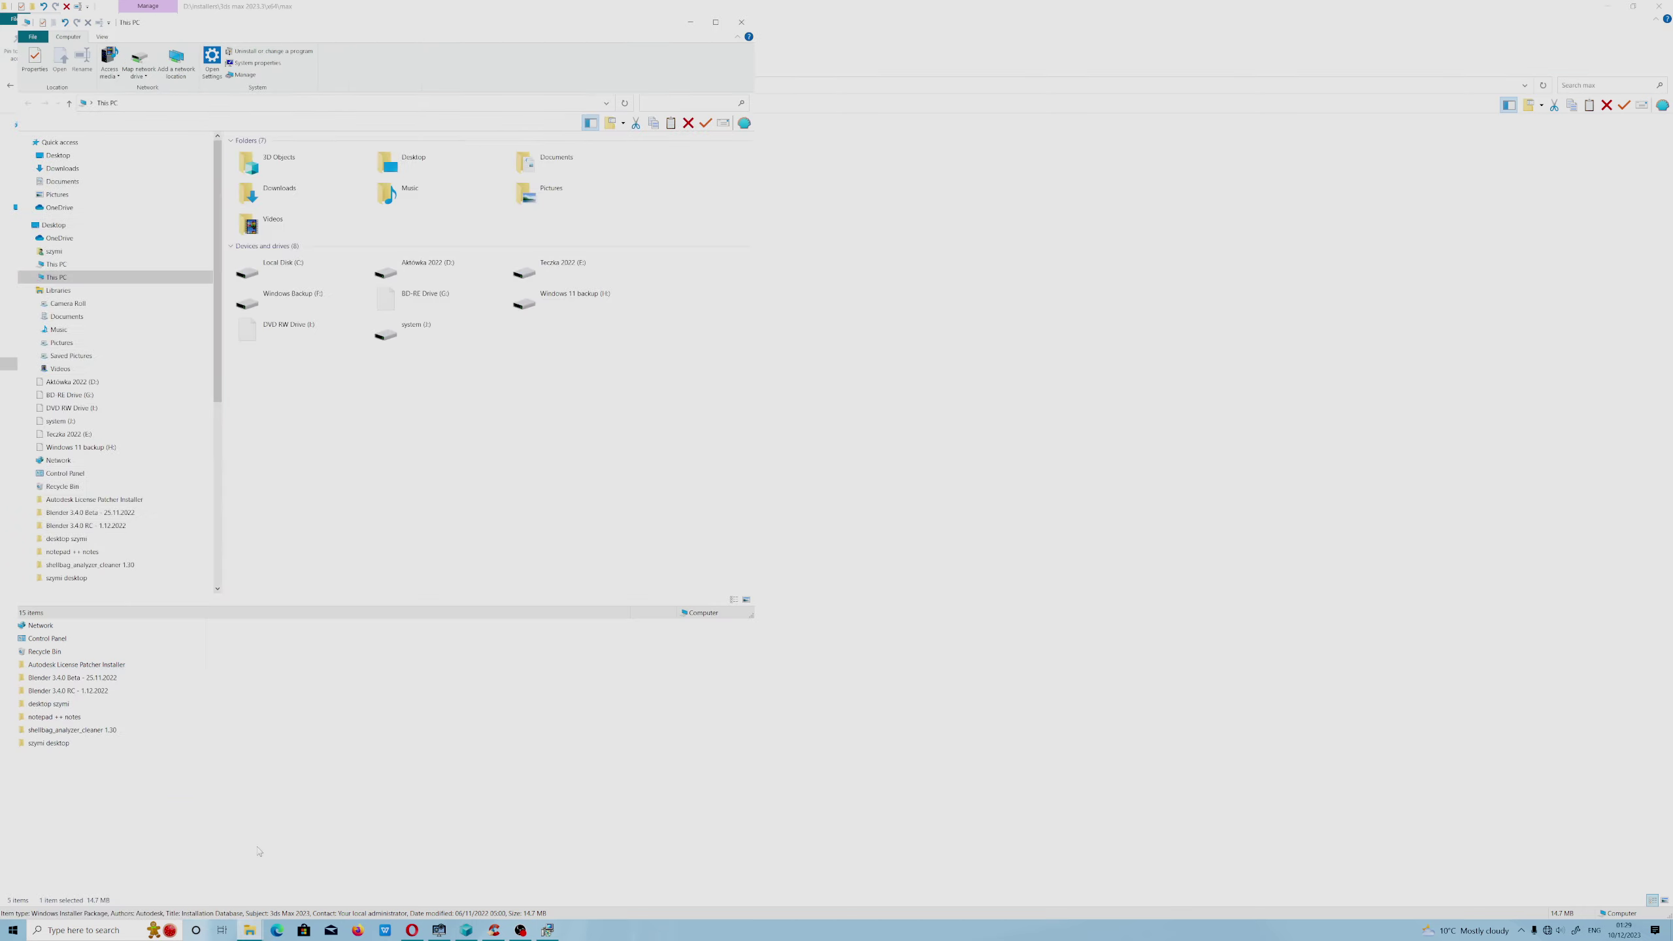
# Navigate This PC to C:\Program Files\Autodesk\3ds Max 2023.
pyautogui.doubleClick(276, 266)
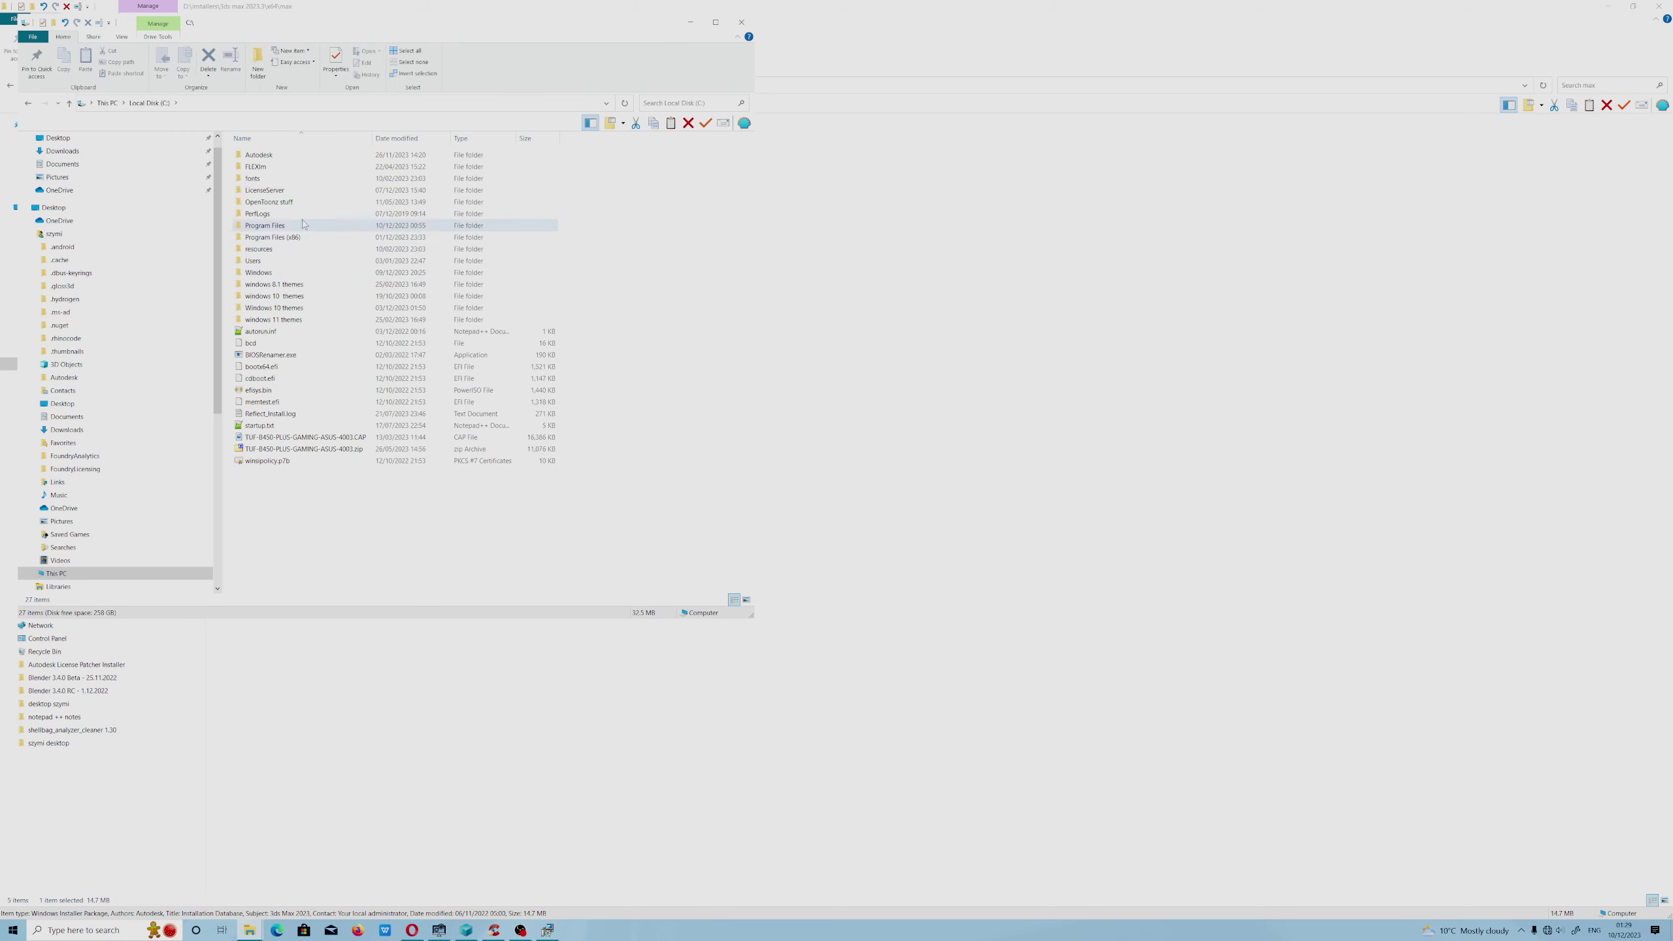
pyautogui.click(277, 227)
pyautogui.doubleClick(277, 226)
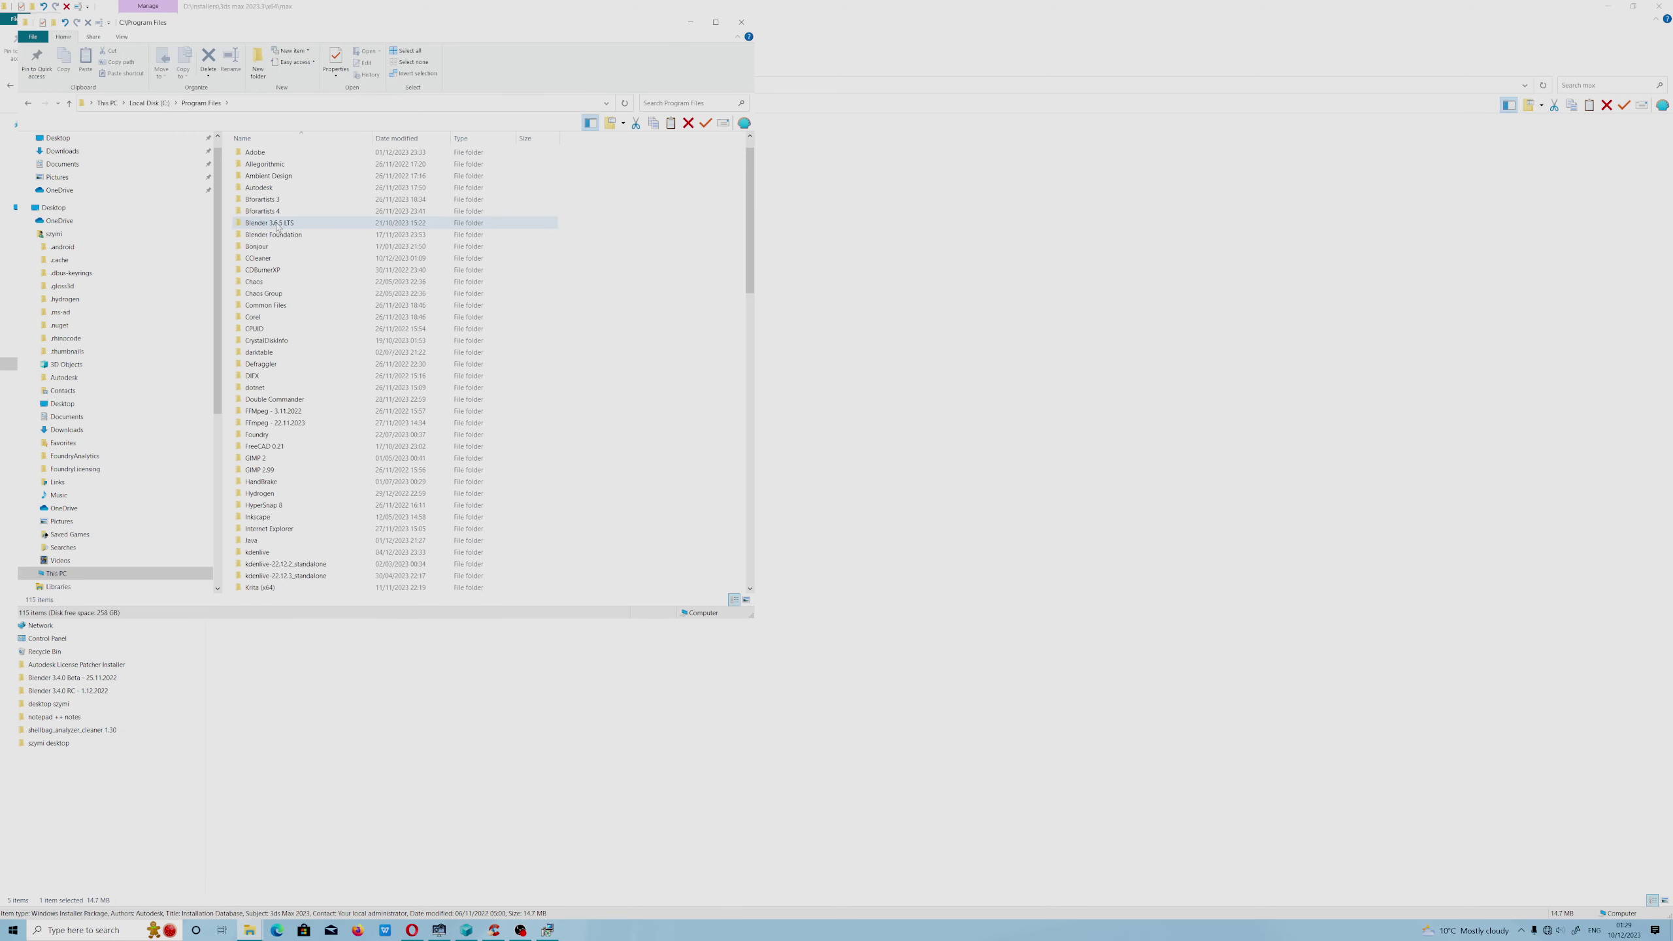
pyautogui.doubleClick(268, 191)
pyautogui.doubleClick(265, 155)
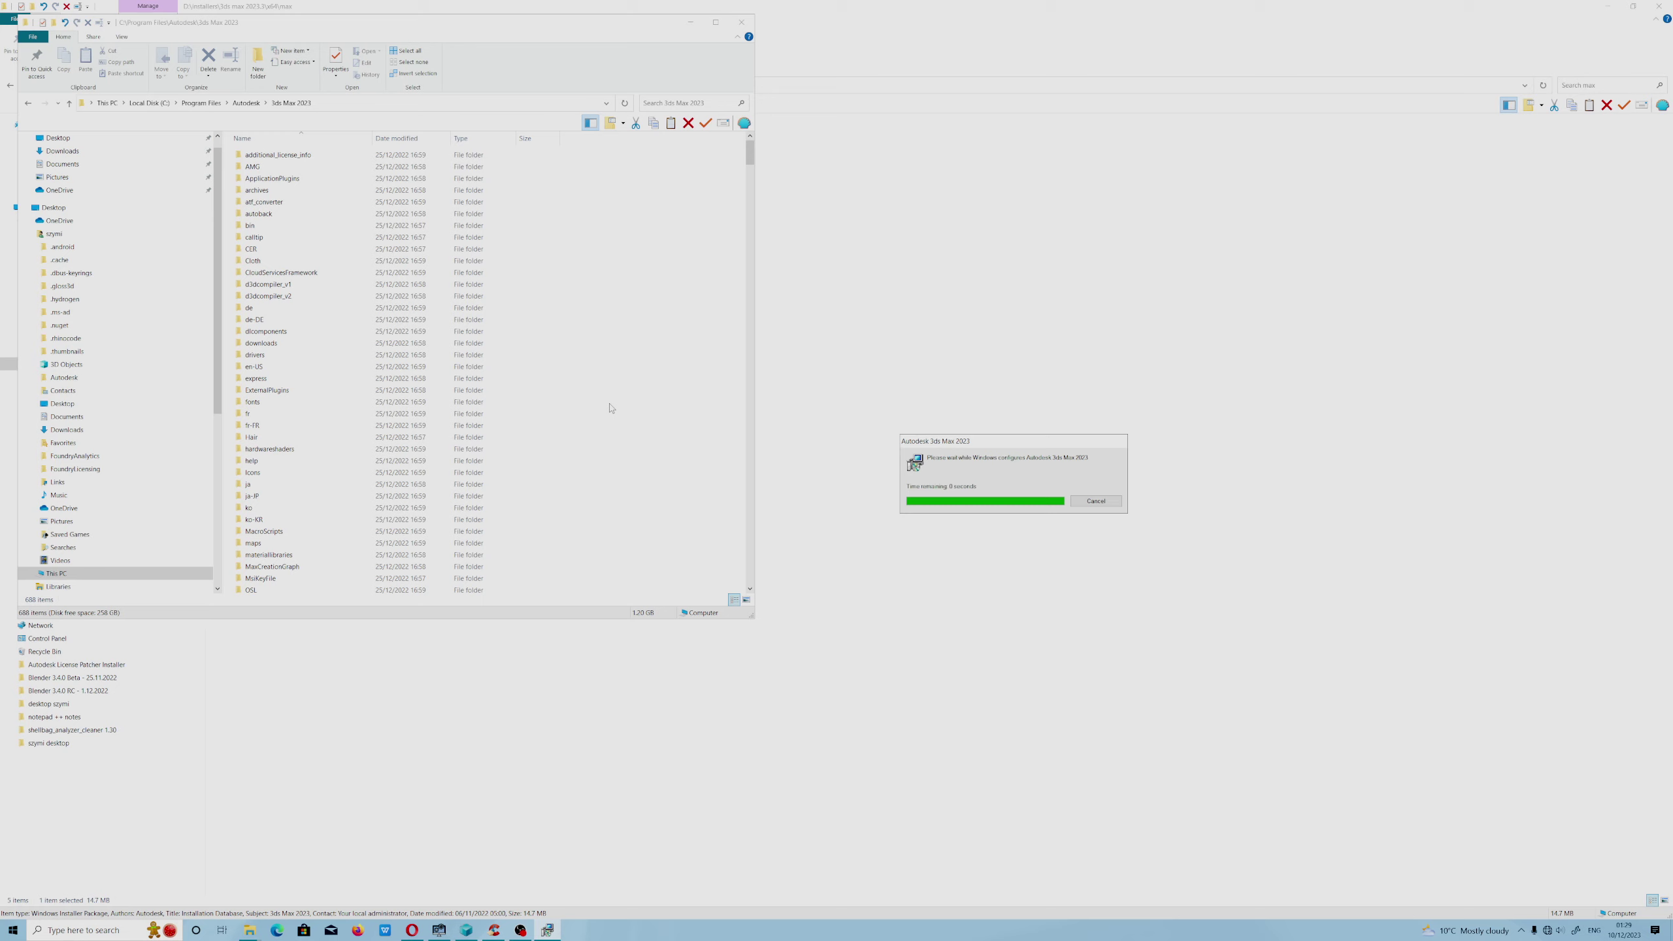
# Refresh the 3ds Max 2023 listing, then step up to Autodesk and reopen 3ds Max 2023.
pyautogui.rightClick(610, 406)
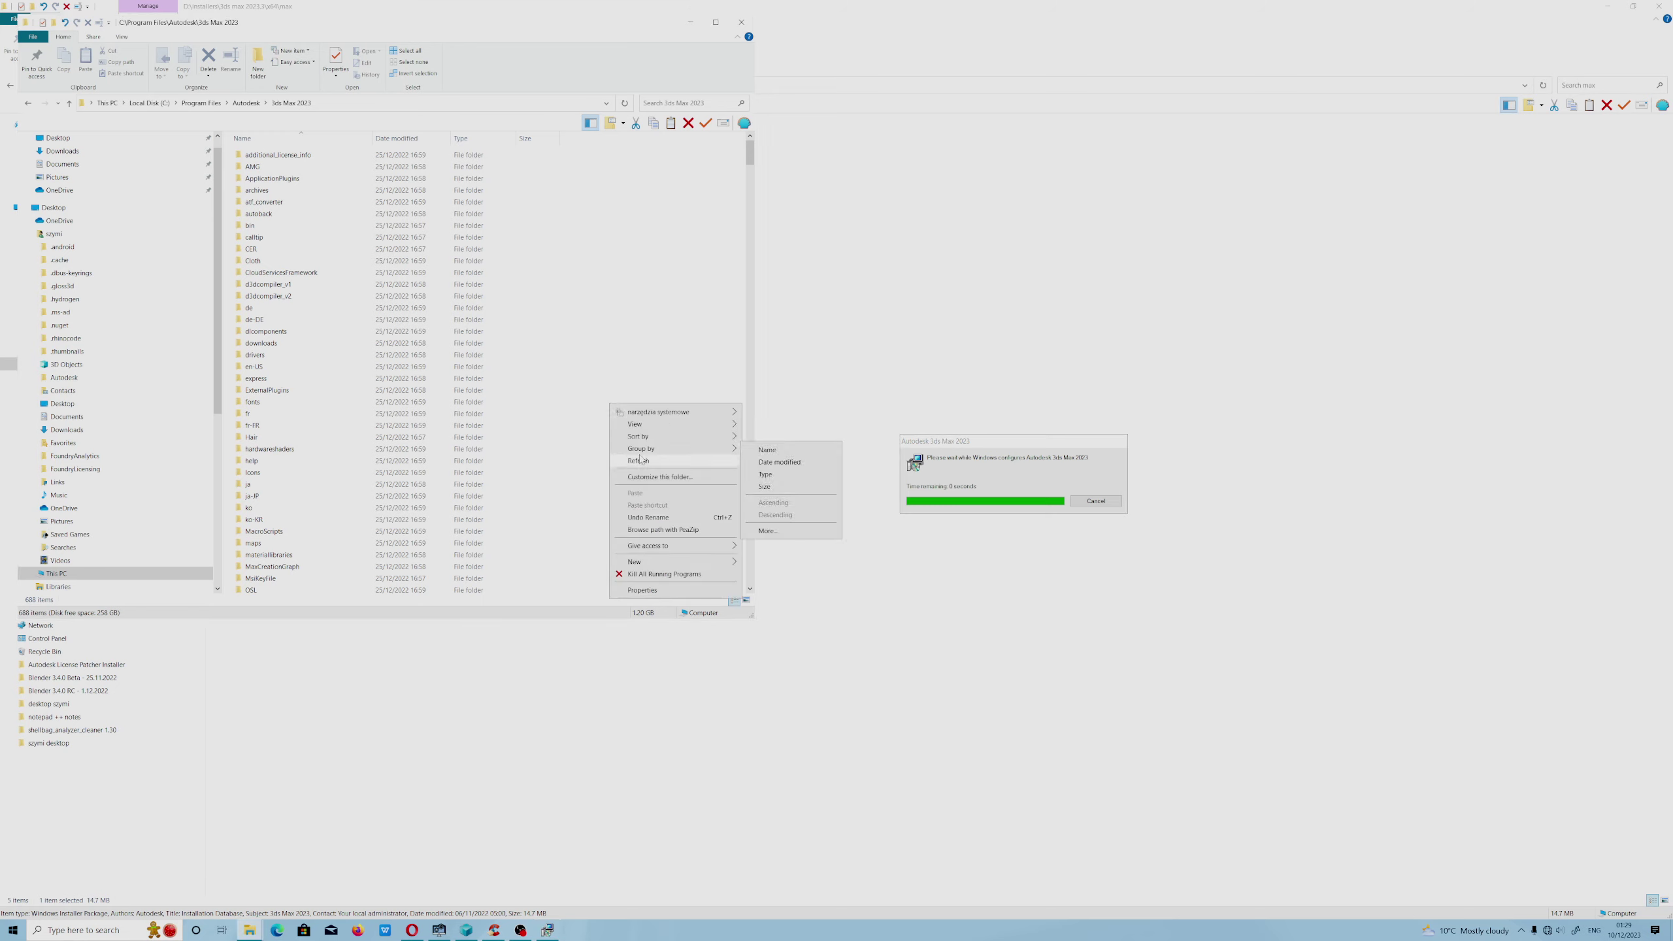
pyautogui.click(573, 408)
pyautogui.moveTo(750, 153); pyautogui.dragTo(750, 231)
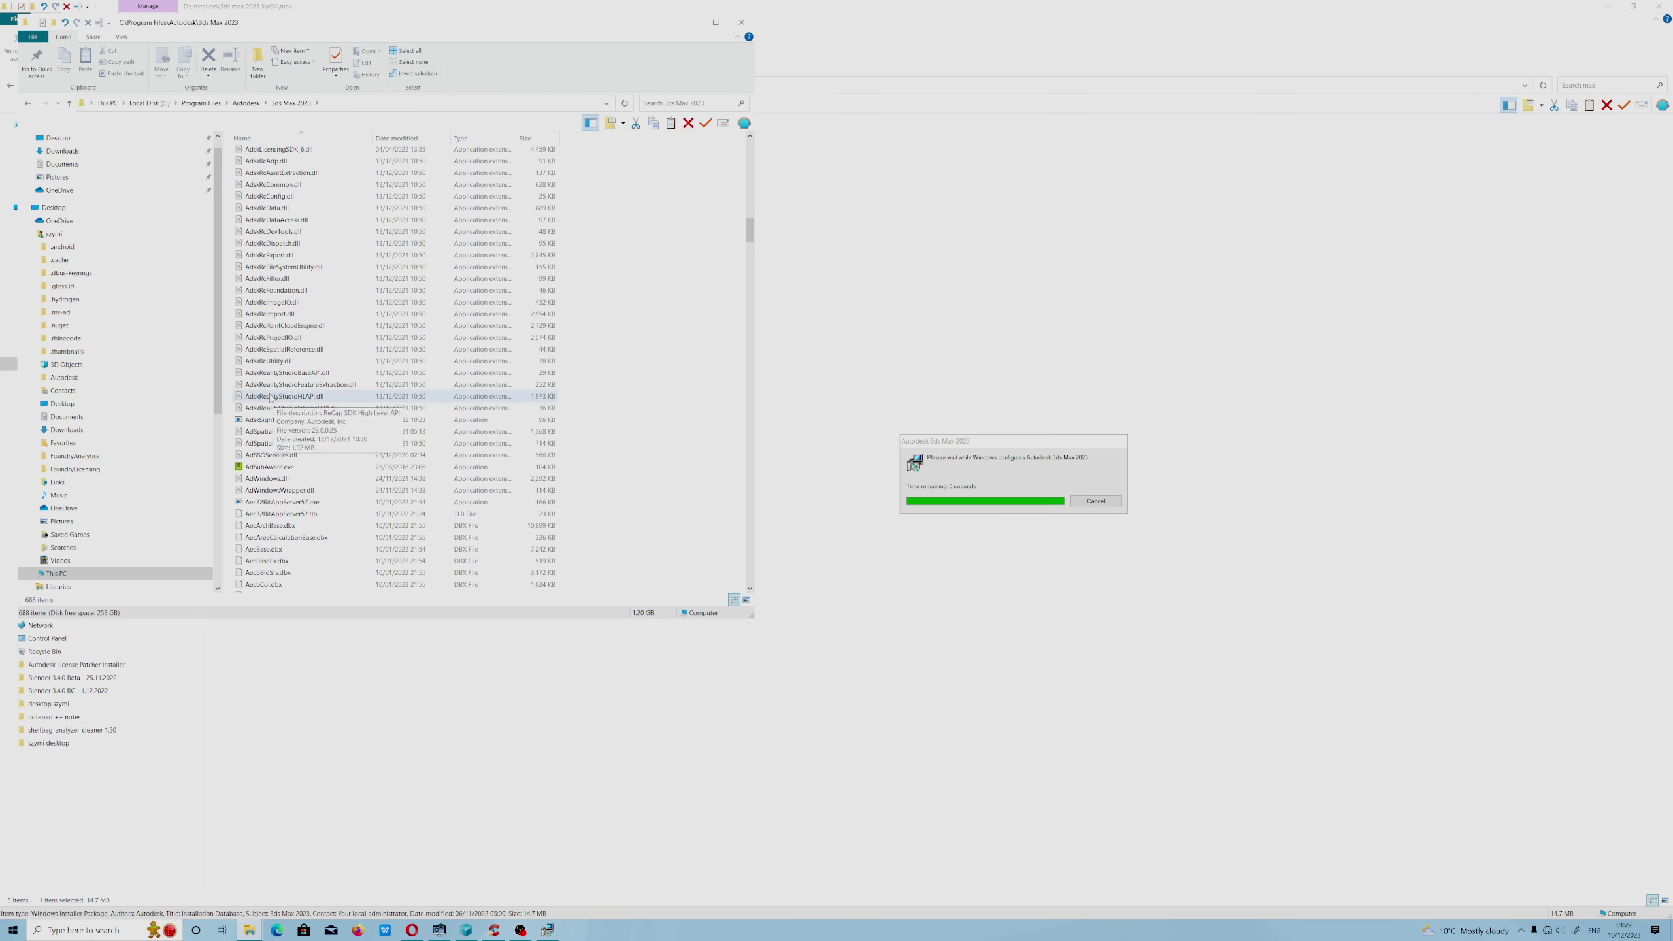
pyautogui.scroll(10, 584, 536)
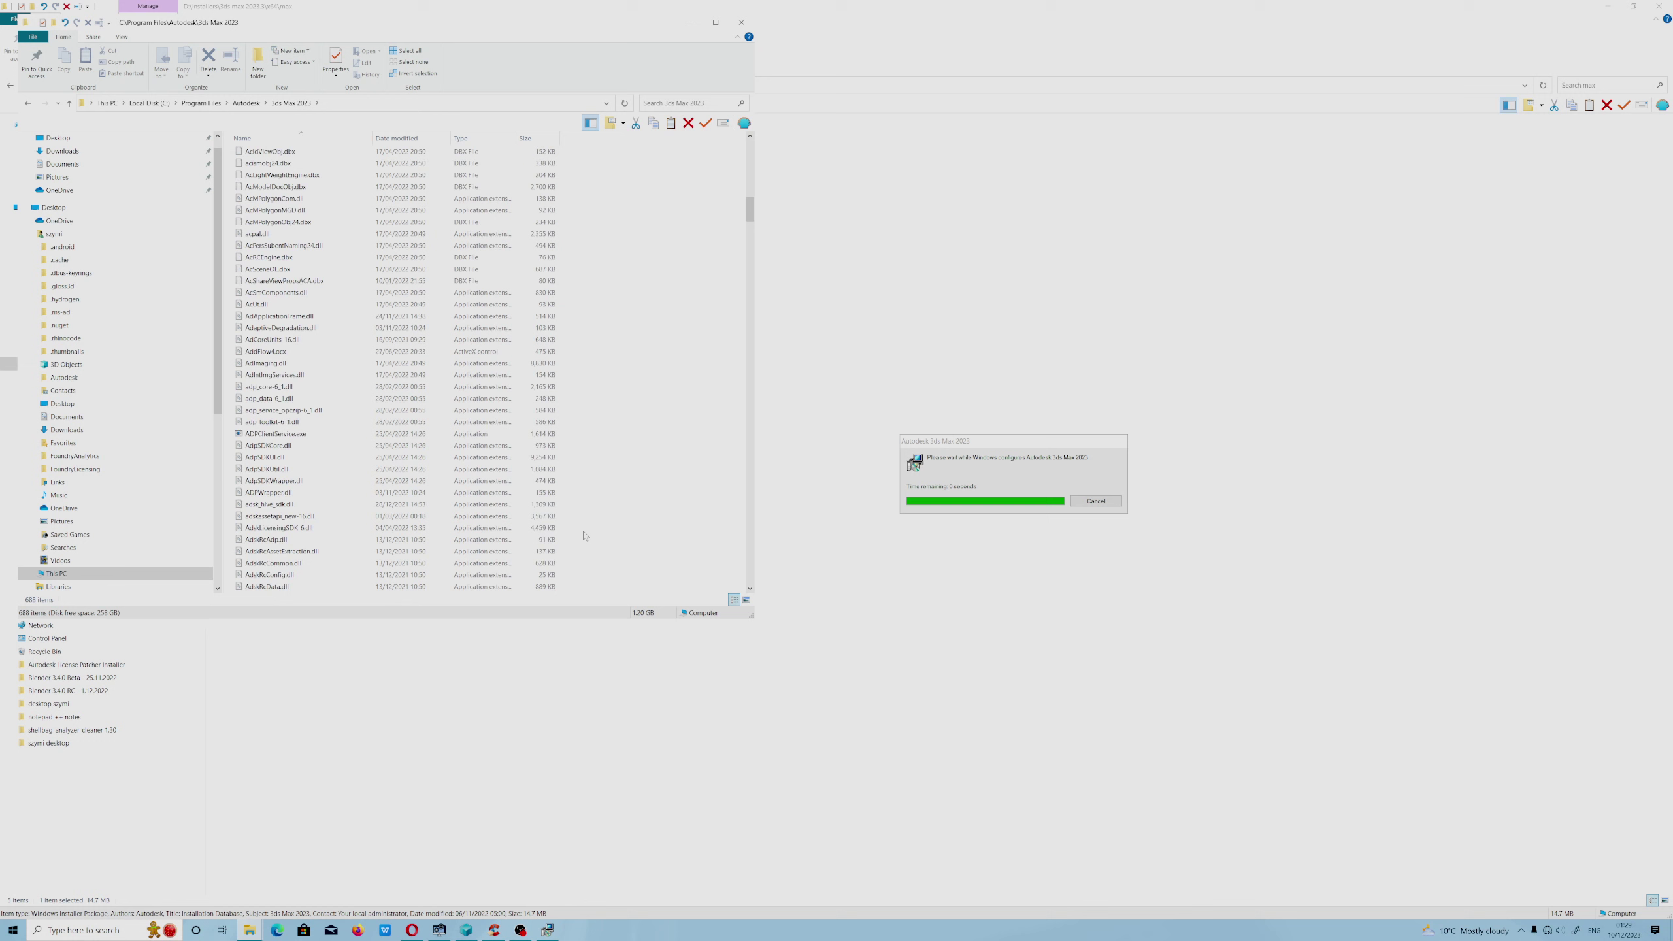
pyautogui.scroll(8, 583, 536)
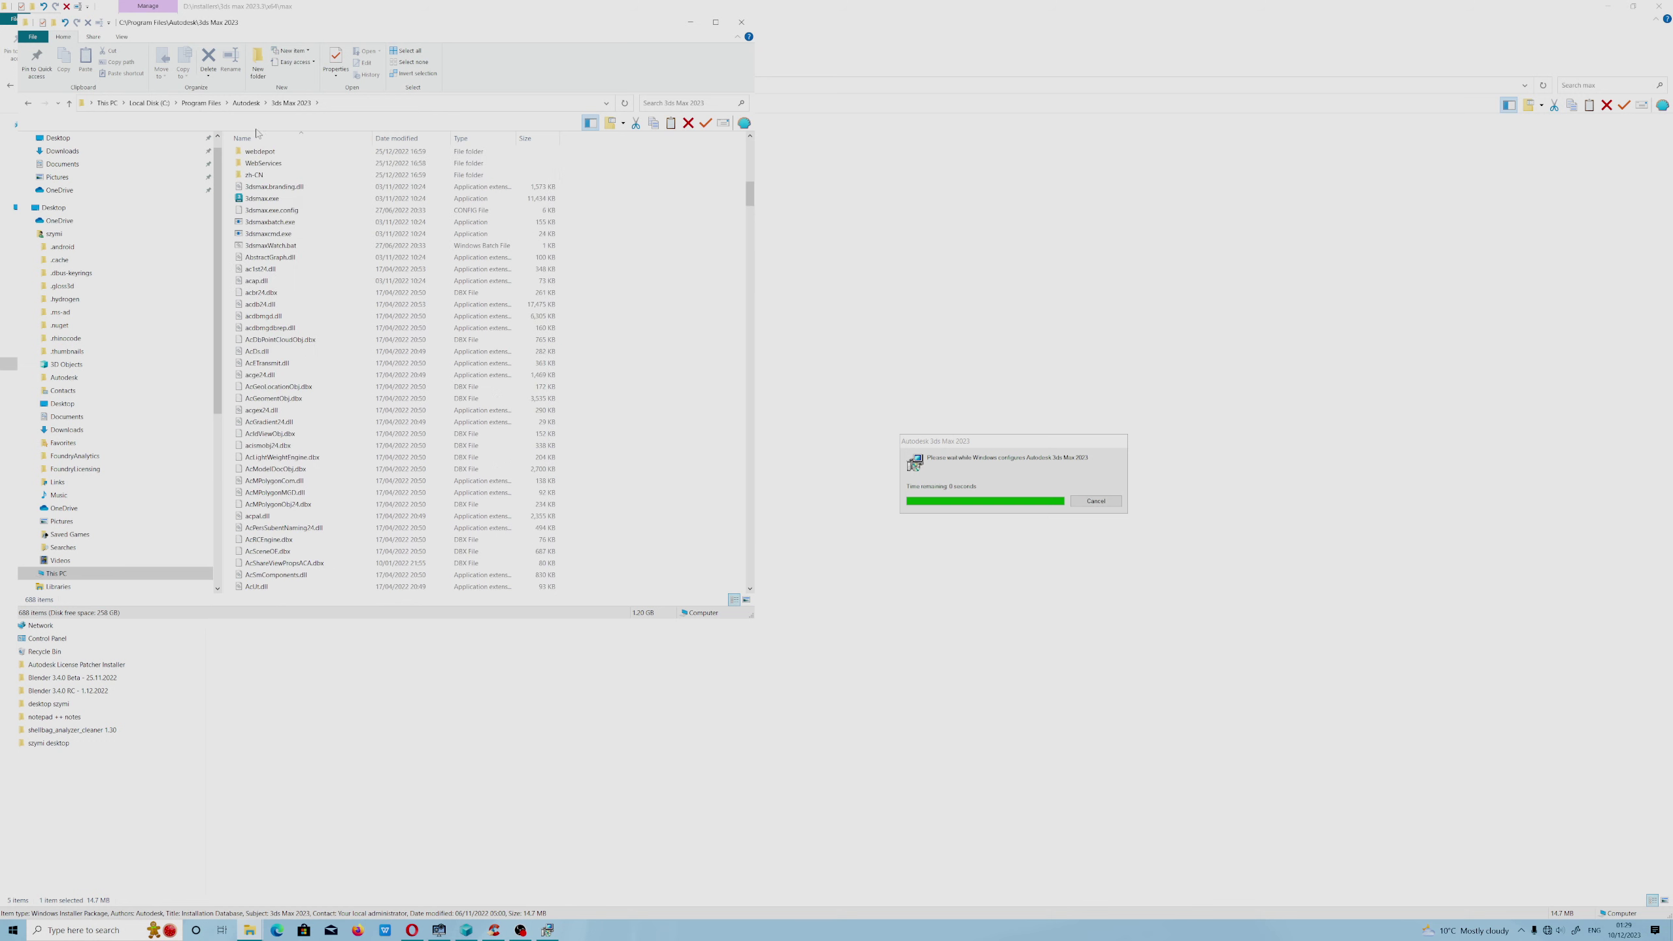
pyautogui.click(245, 102)
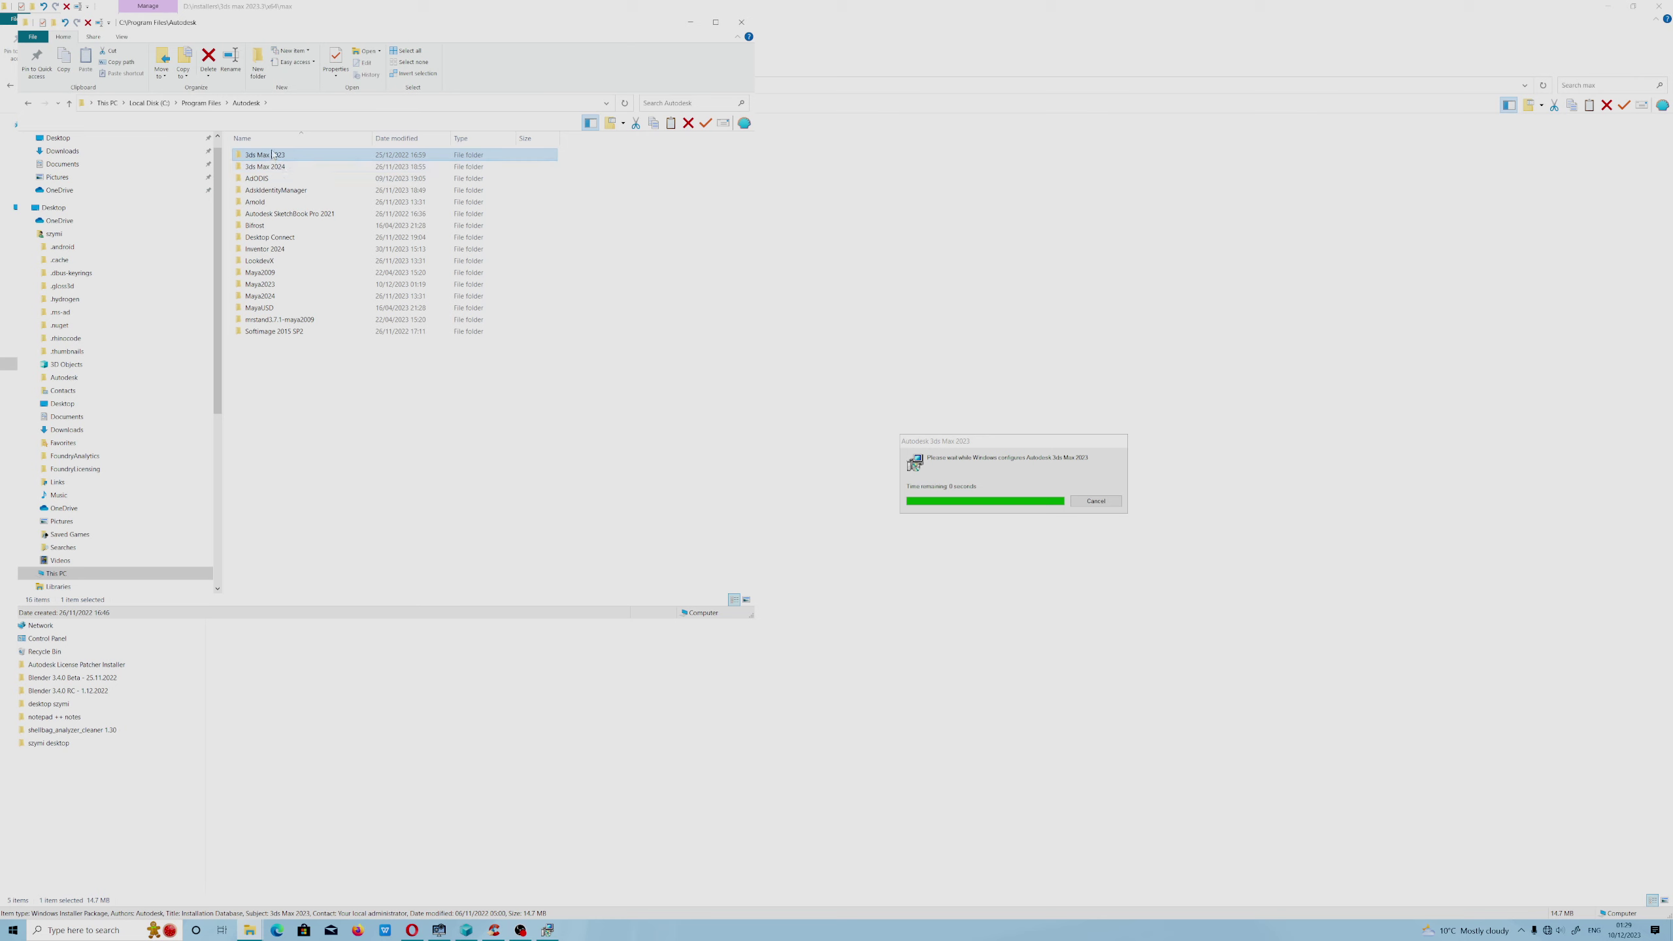
pyautogui.doubleClick(276, 156)
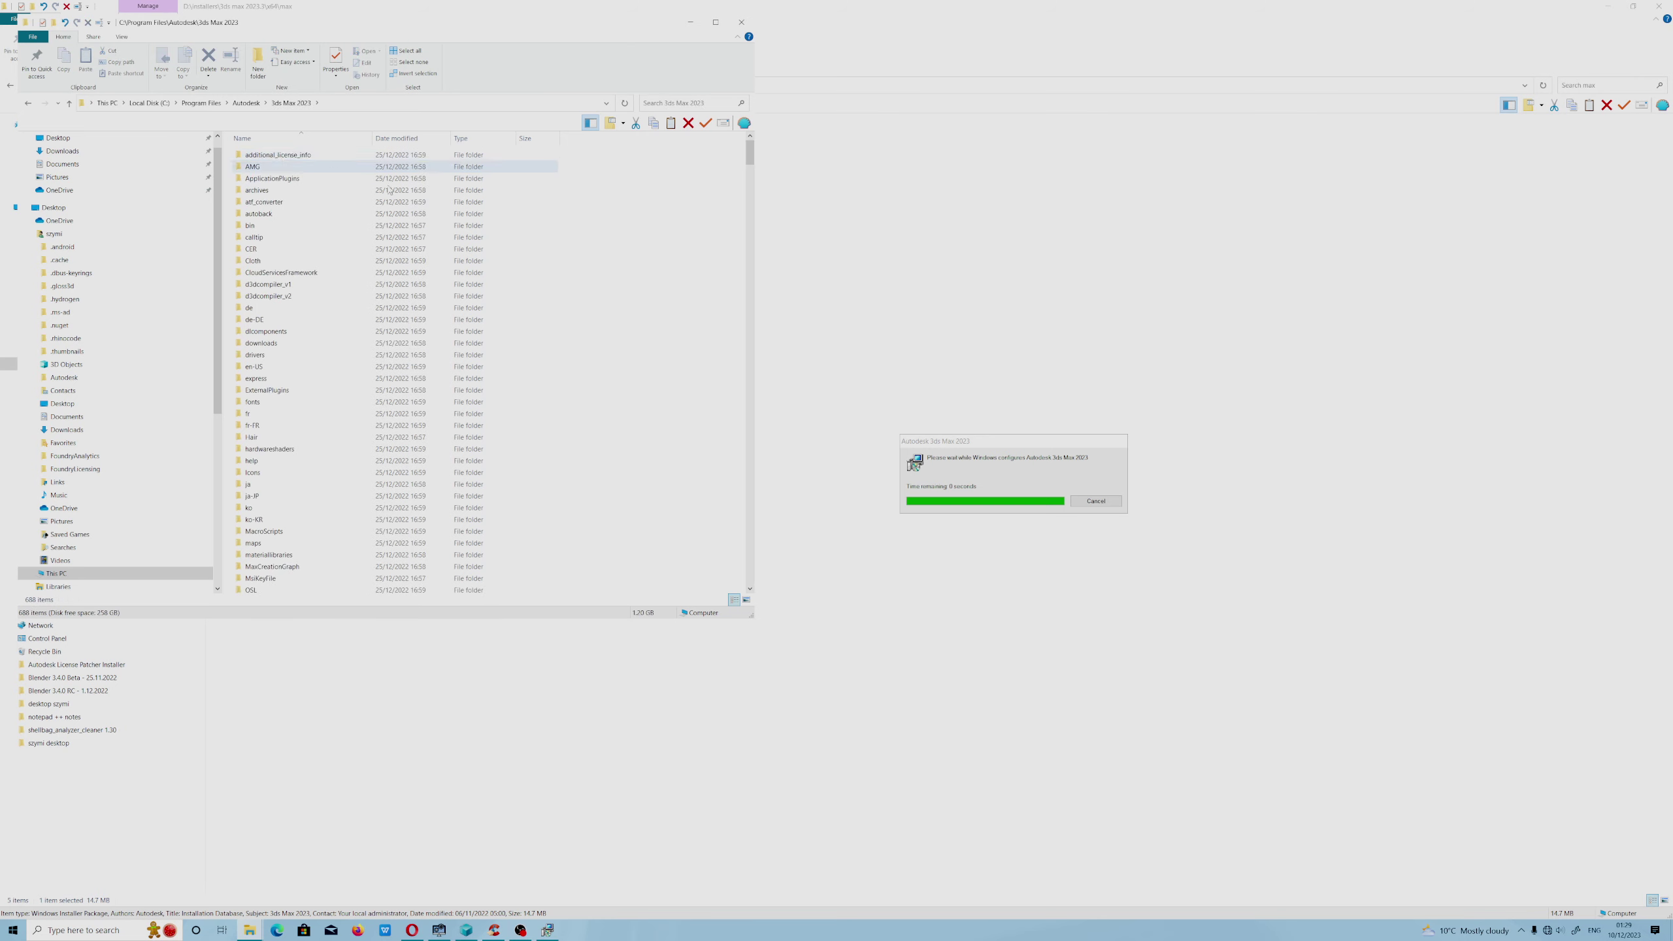
# Refresh the 3ds Max 2023 folder twice to watch the uninstall remove items.
pyautogui.rightClick(649, 248)
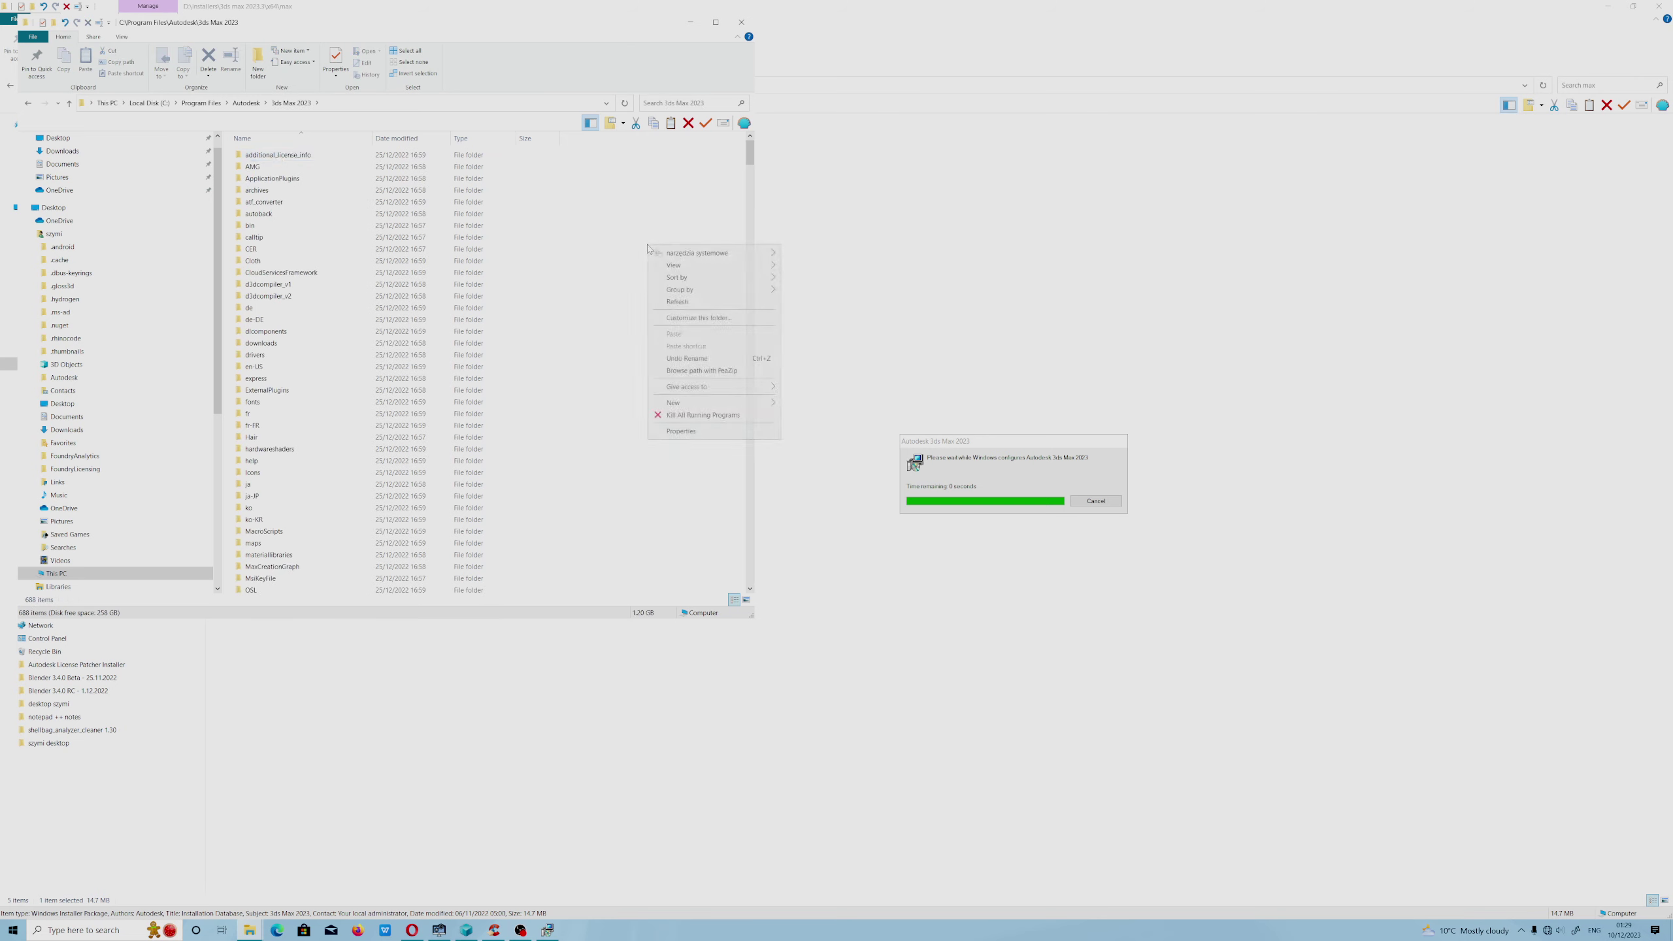
pyautogui.click(670, 302)
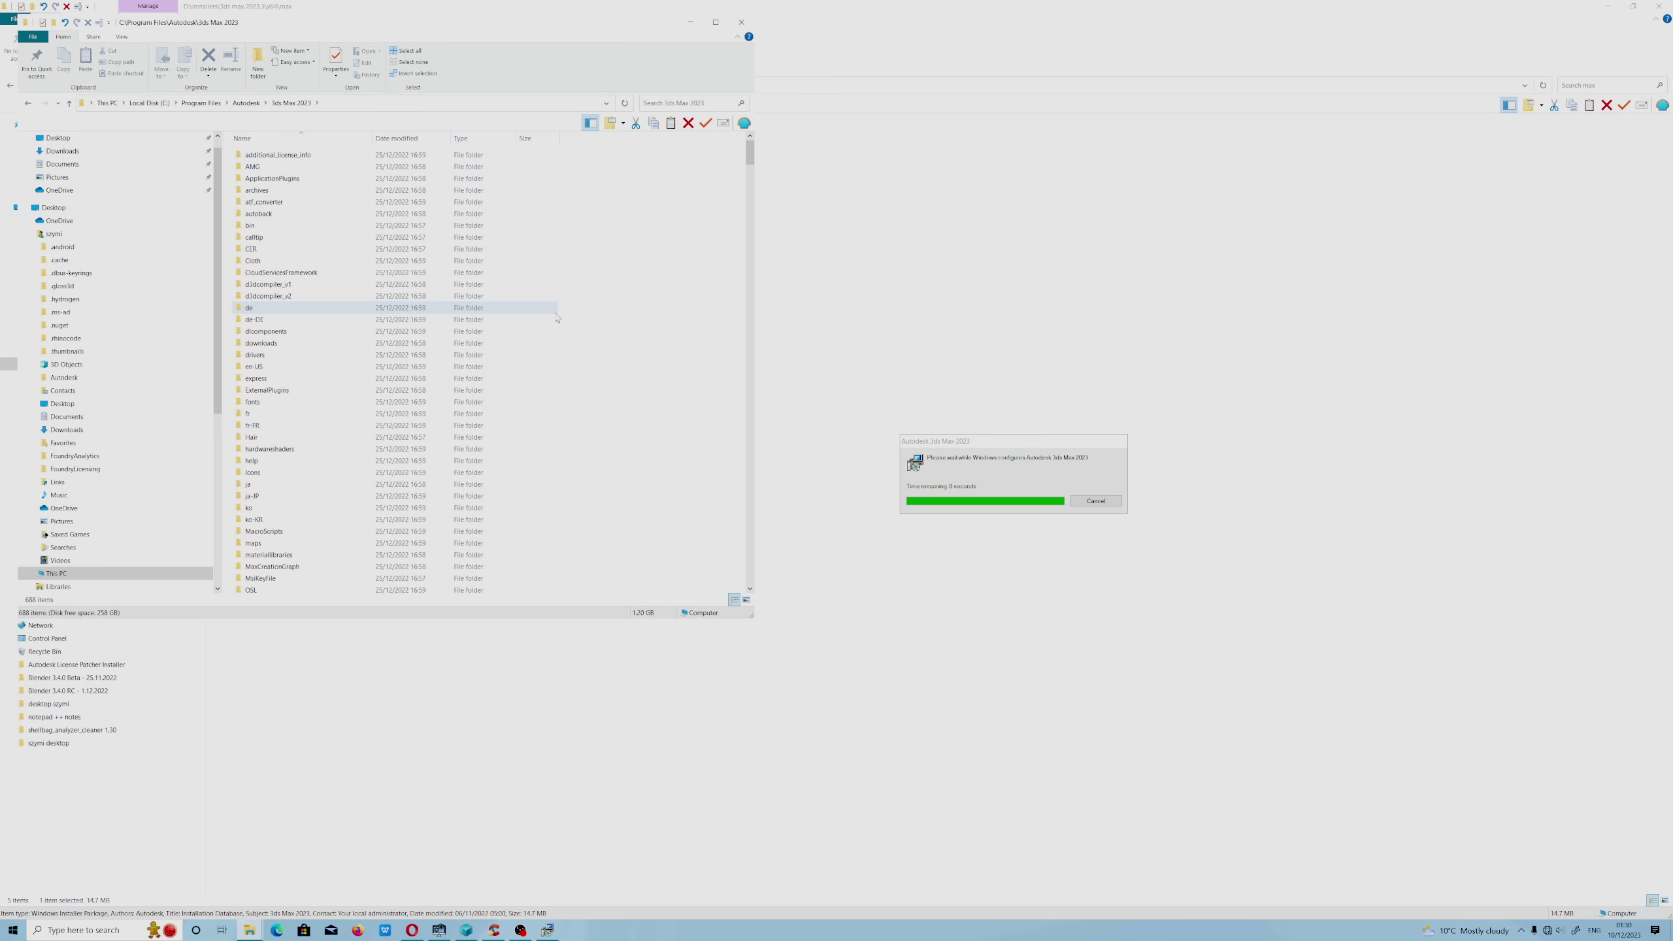
pyautogui.rightClick(556, 317)
pyautogui.click(586, 369)
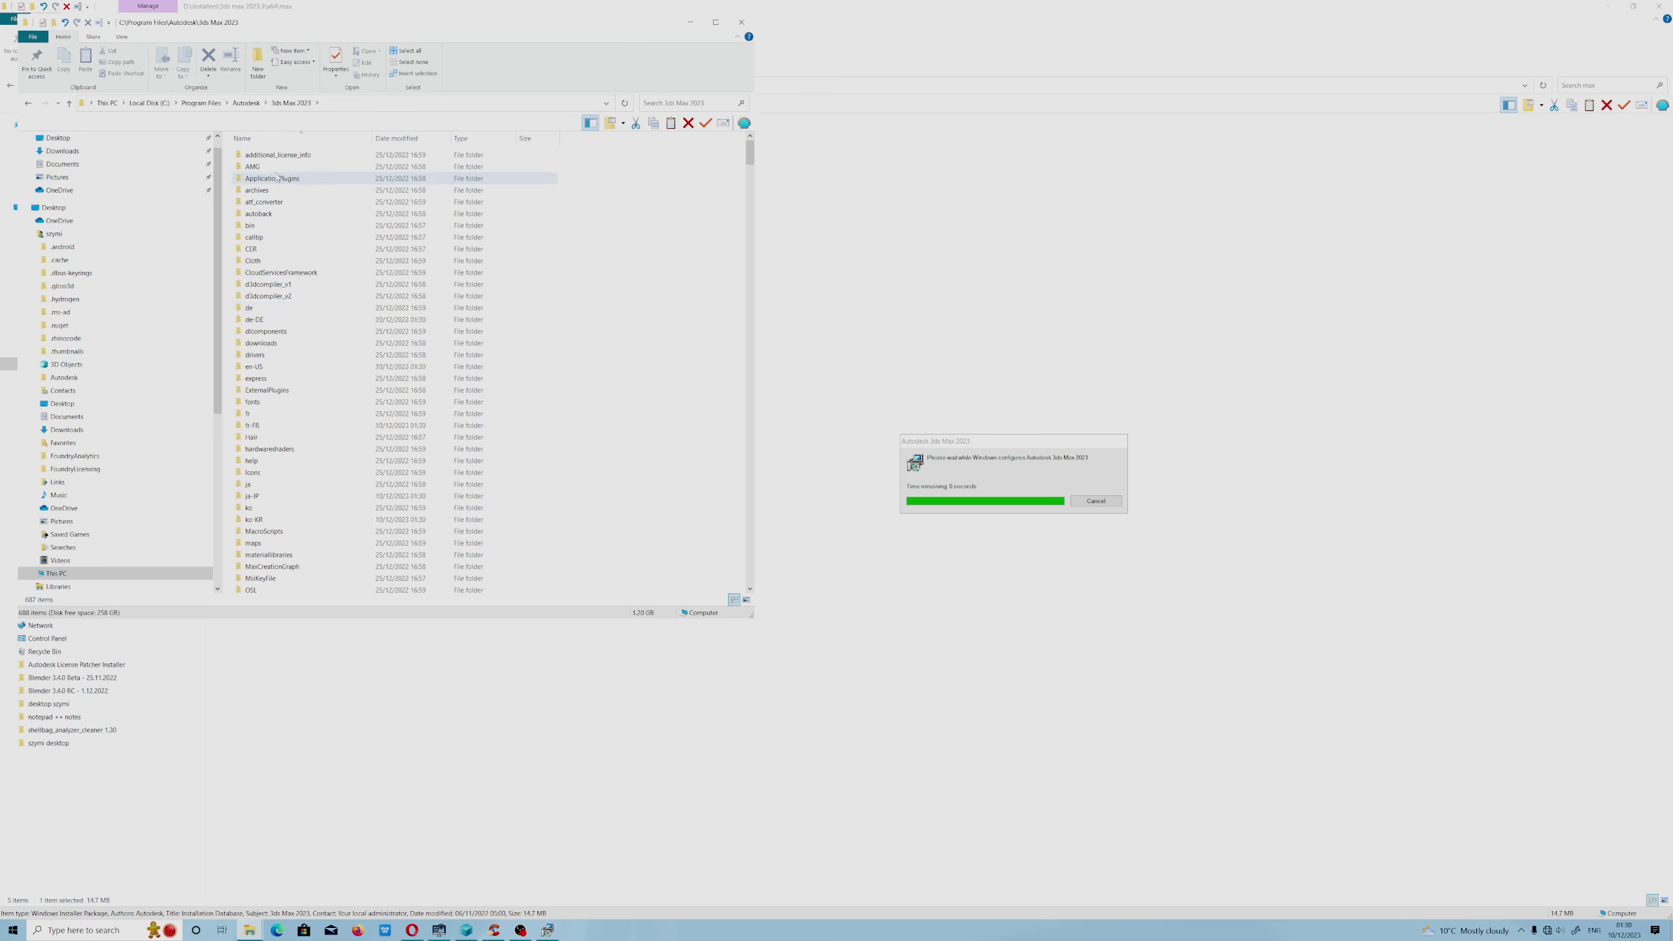
pyautogui.moveTo(750, 144)
pyautogui.mouseDown()
pyautogui.moveTo(751, 535)
pyautogui.moveTo(790, 568)
pyautogui.moveTo(751, 567)
pyautogui.moveTo(751, 158)
pyautogui.mouseUp()
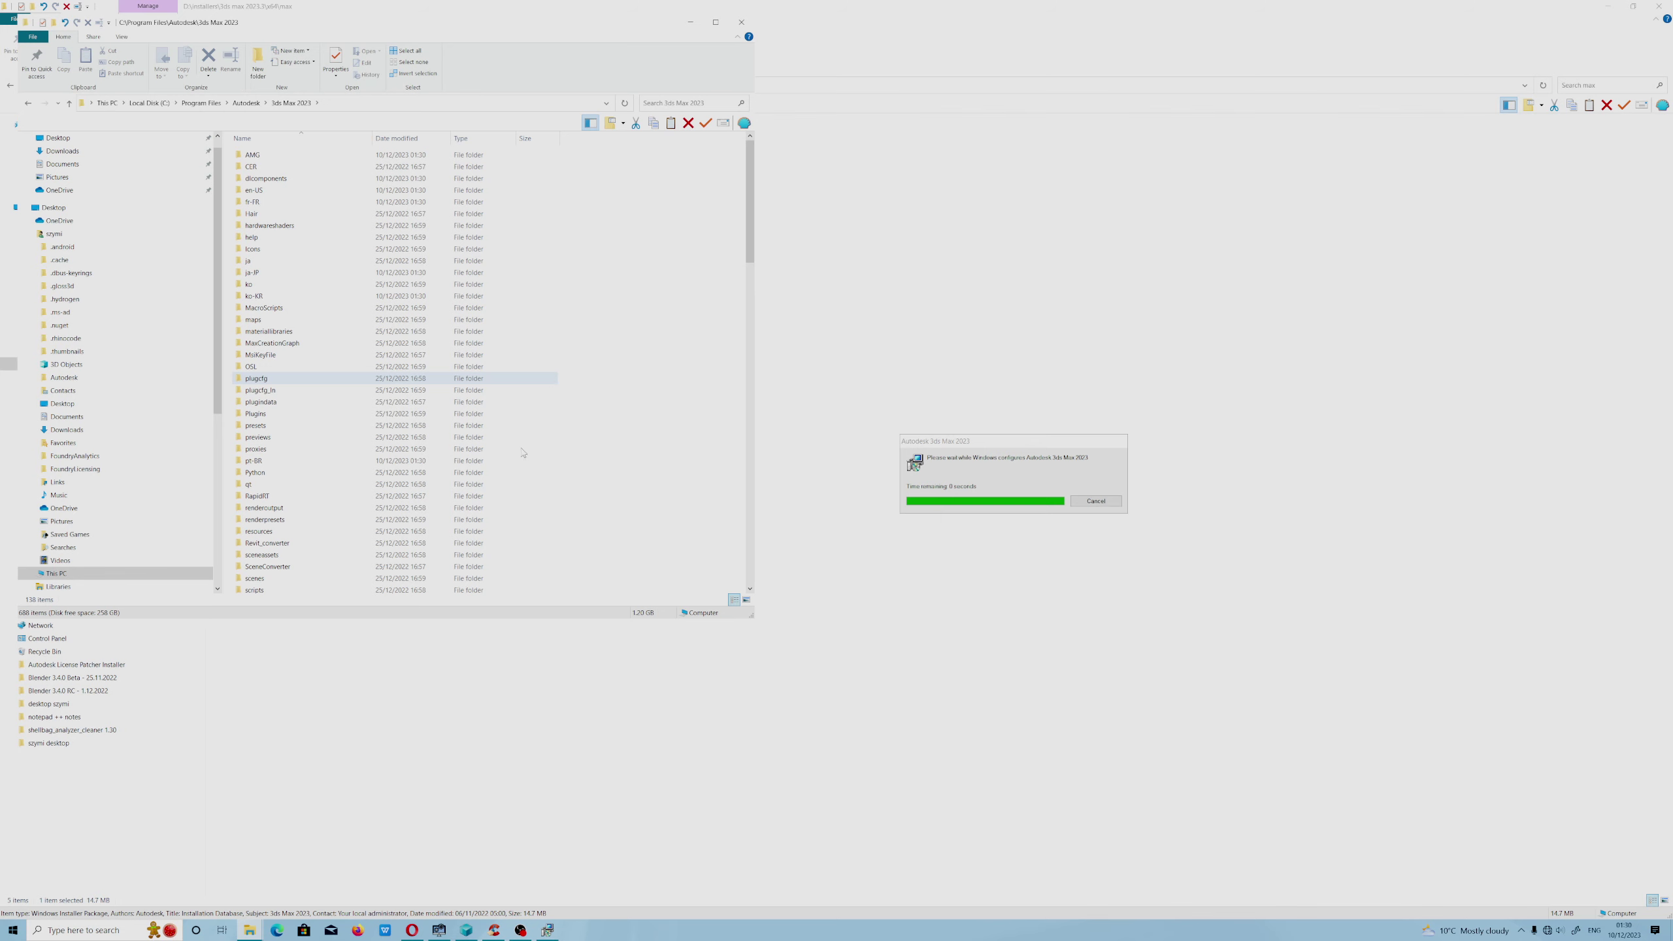
pyautogui.click(13, 930)
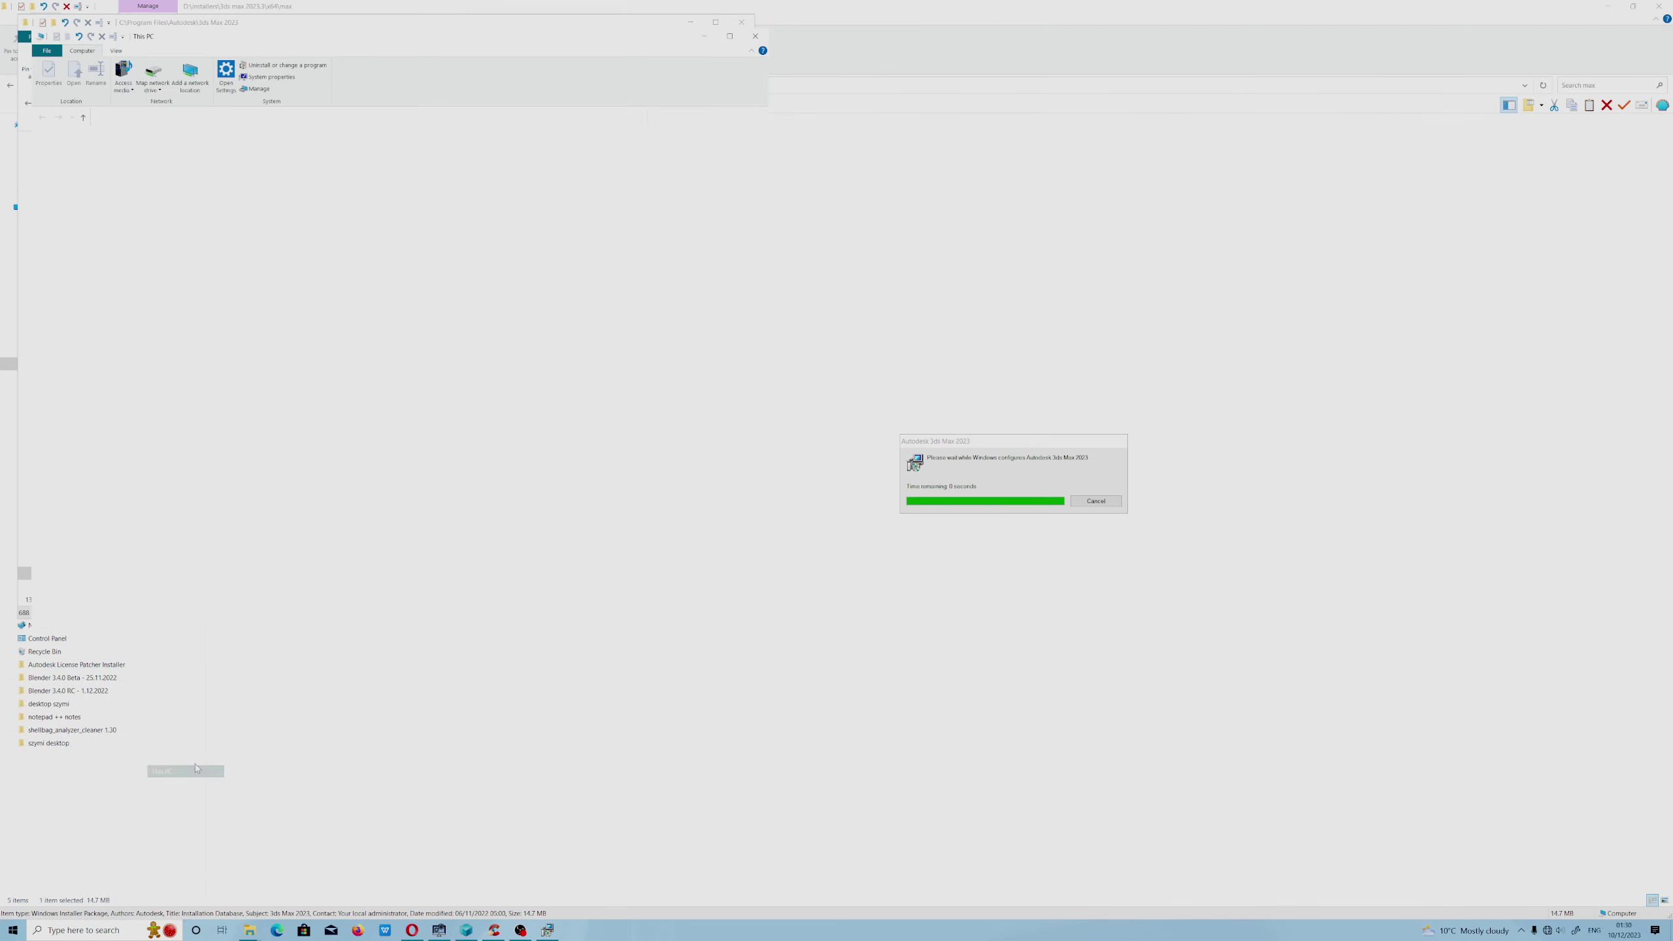
# Refresh the new This PC window twice, then bring the 3ds Max 2023 window forward.
pyautogui.rightClick(391, 428)
pyautogui.click(410, 468)
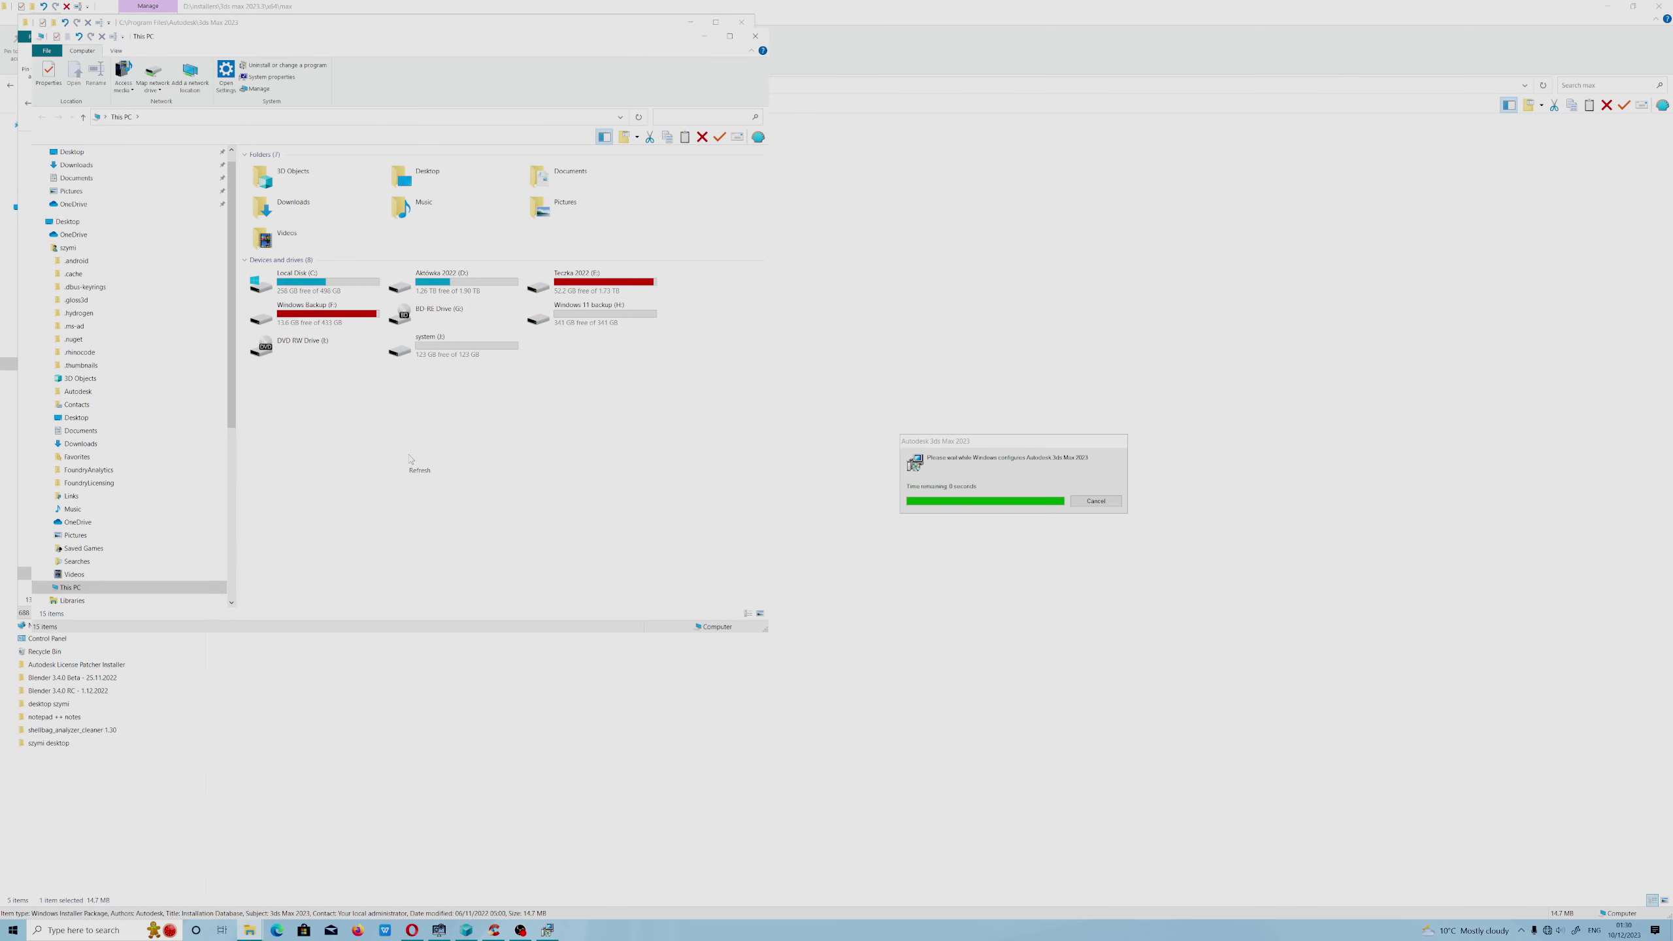
pyautogui.rightClick(320, 401)
pyautogui.click(347, 447)
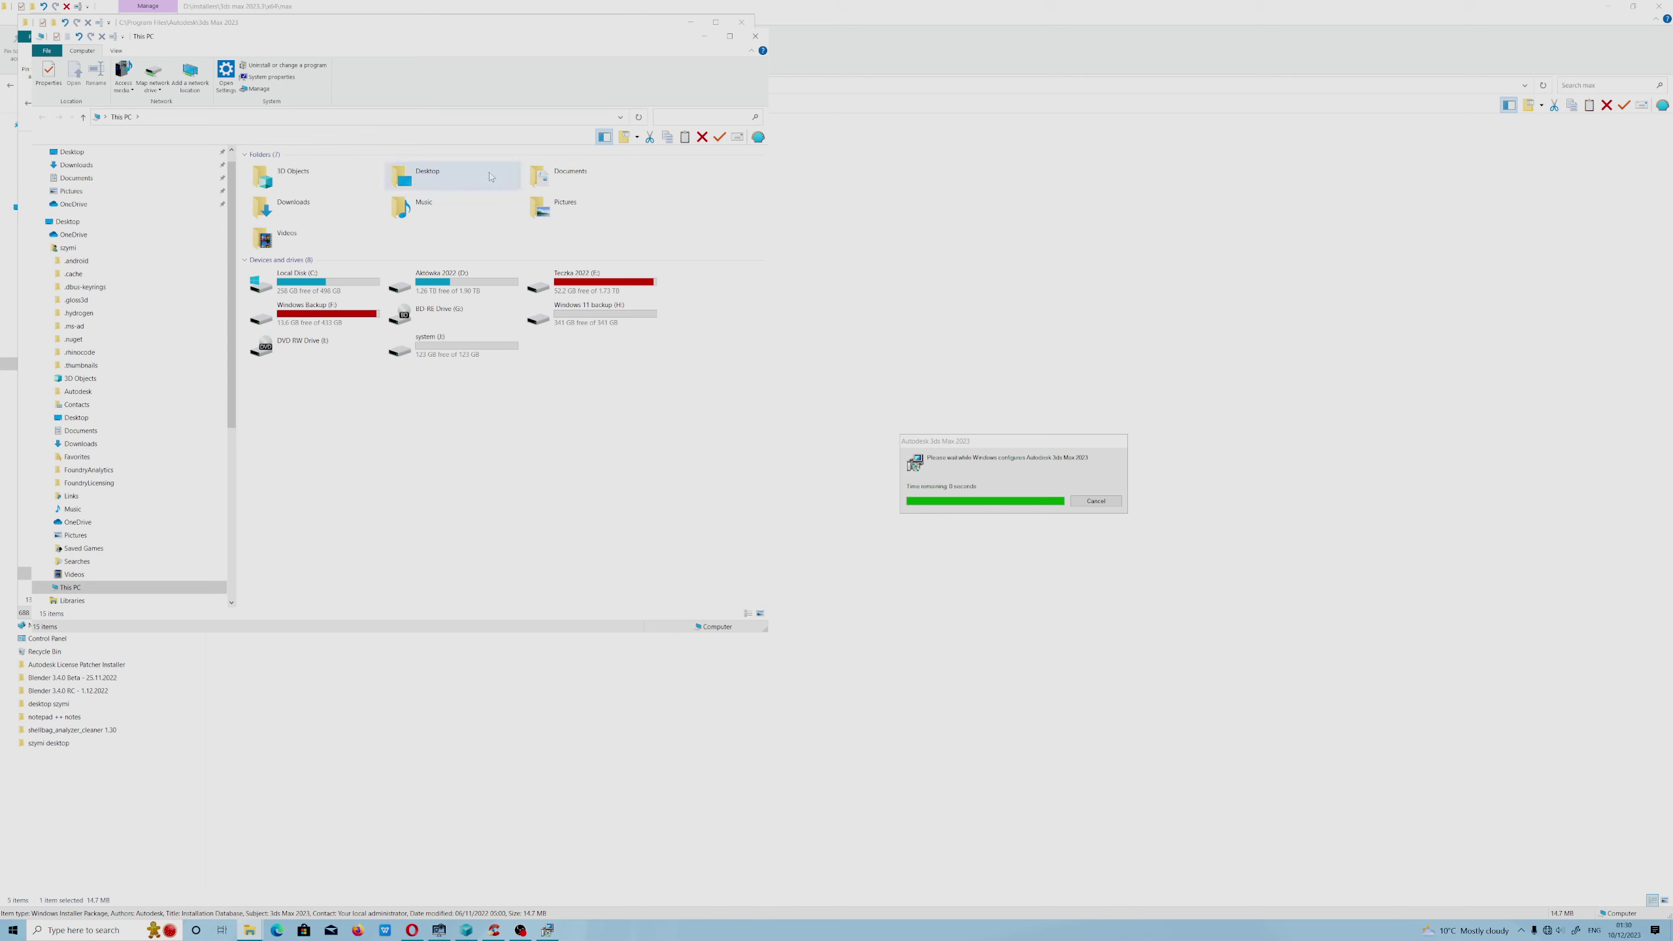
pyautogui.click(621, 26)
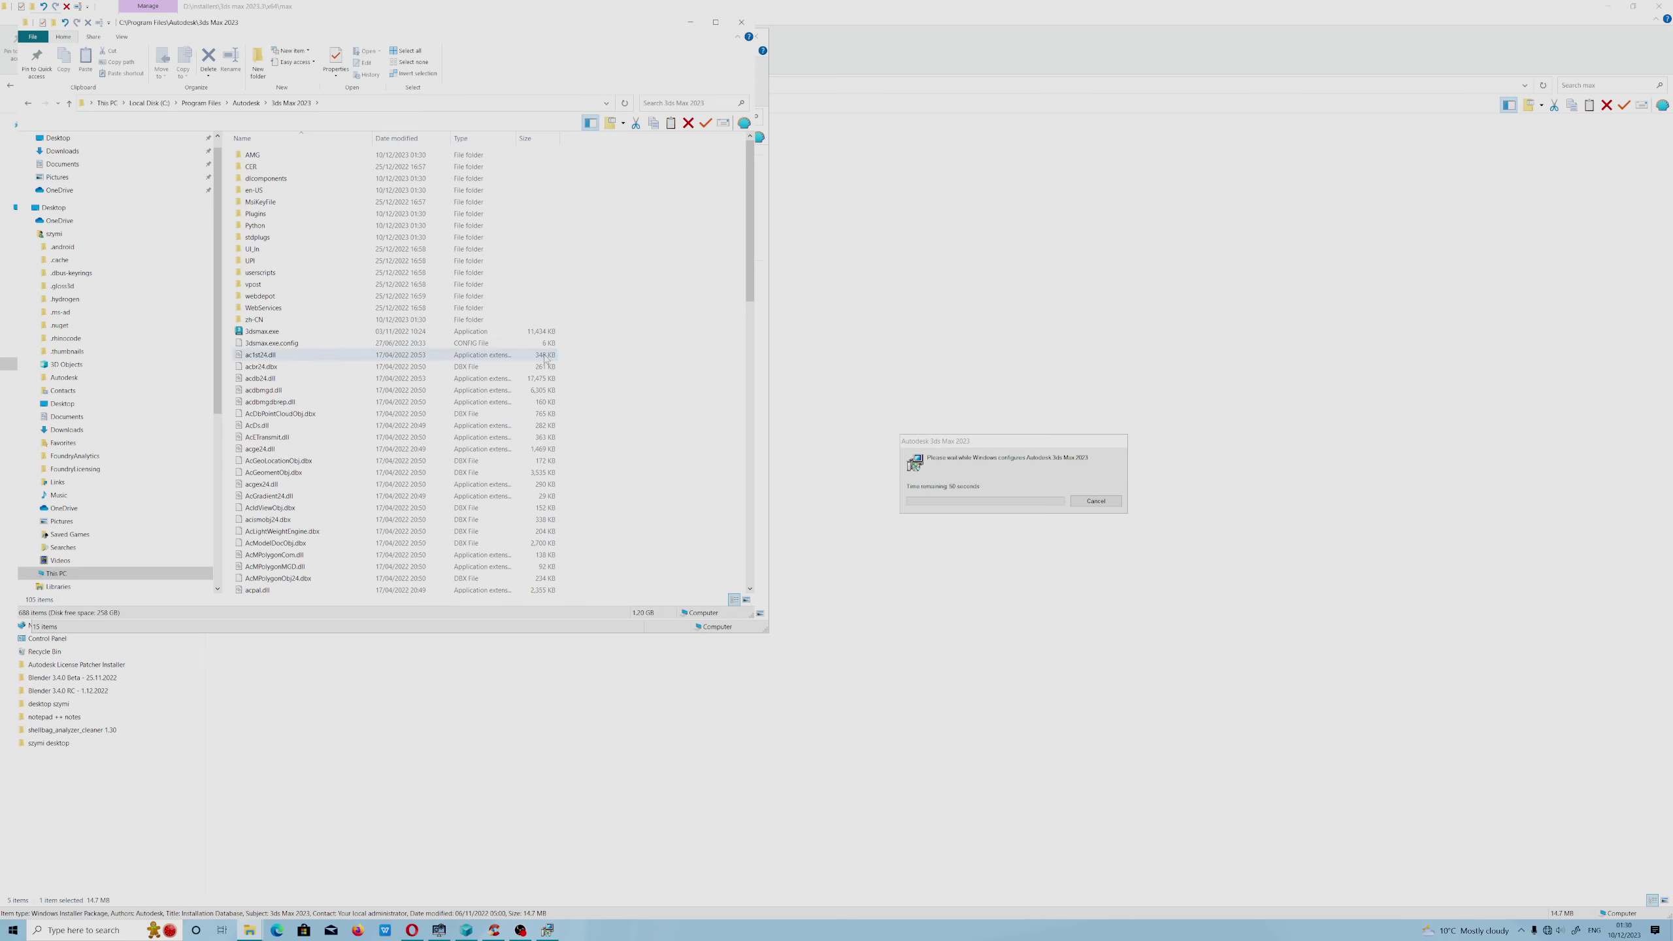
# Refresh the 3ds Max 2023 folder listing twice to show remaining items.
pyautogui.rightClick(633, 385)
pyautogui.click(655, 384)
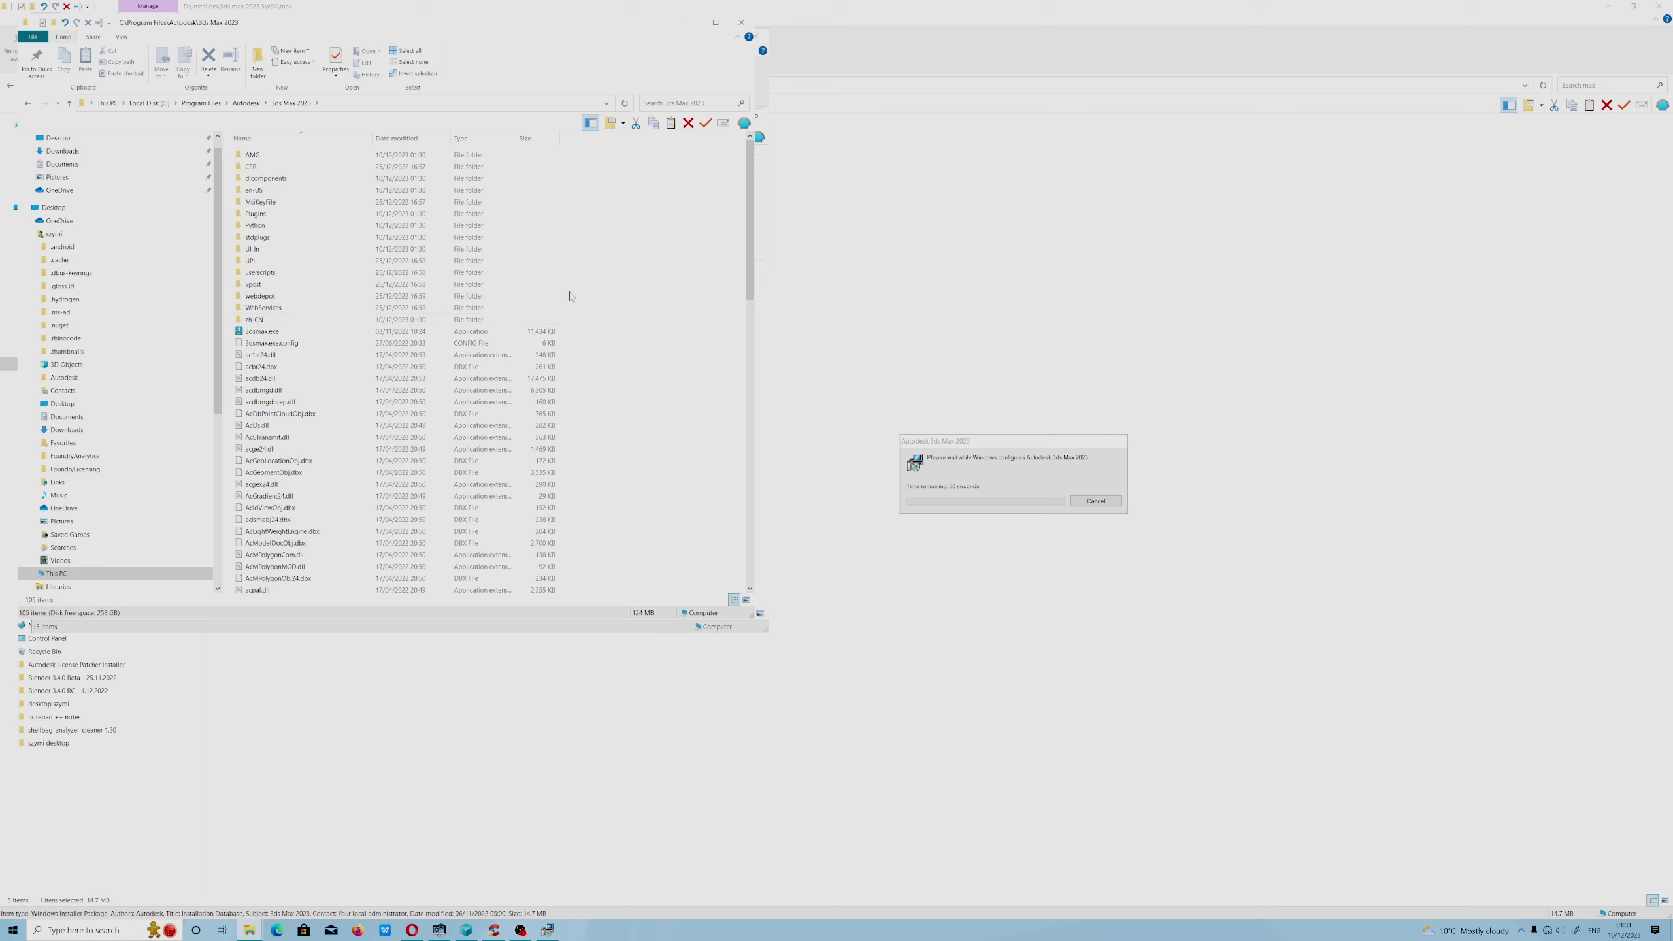
pyautogui.rightClick(604, 273)
pyautogui.click(631, 330)
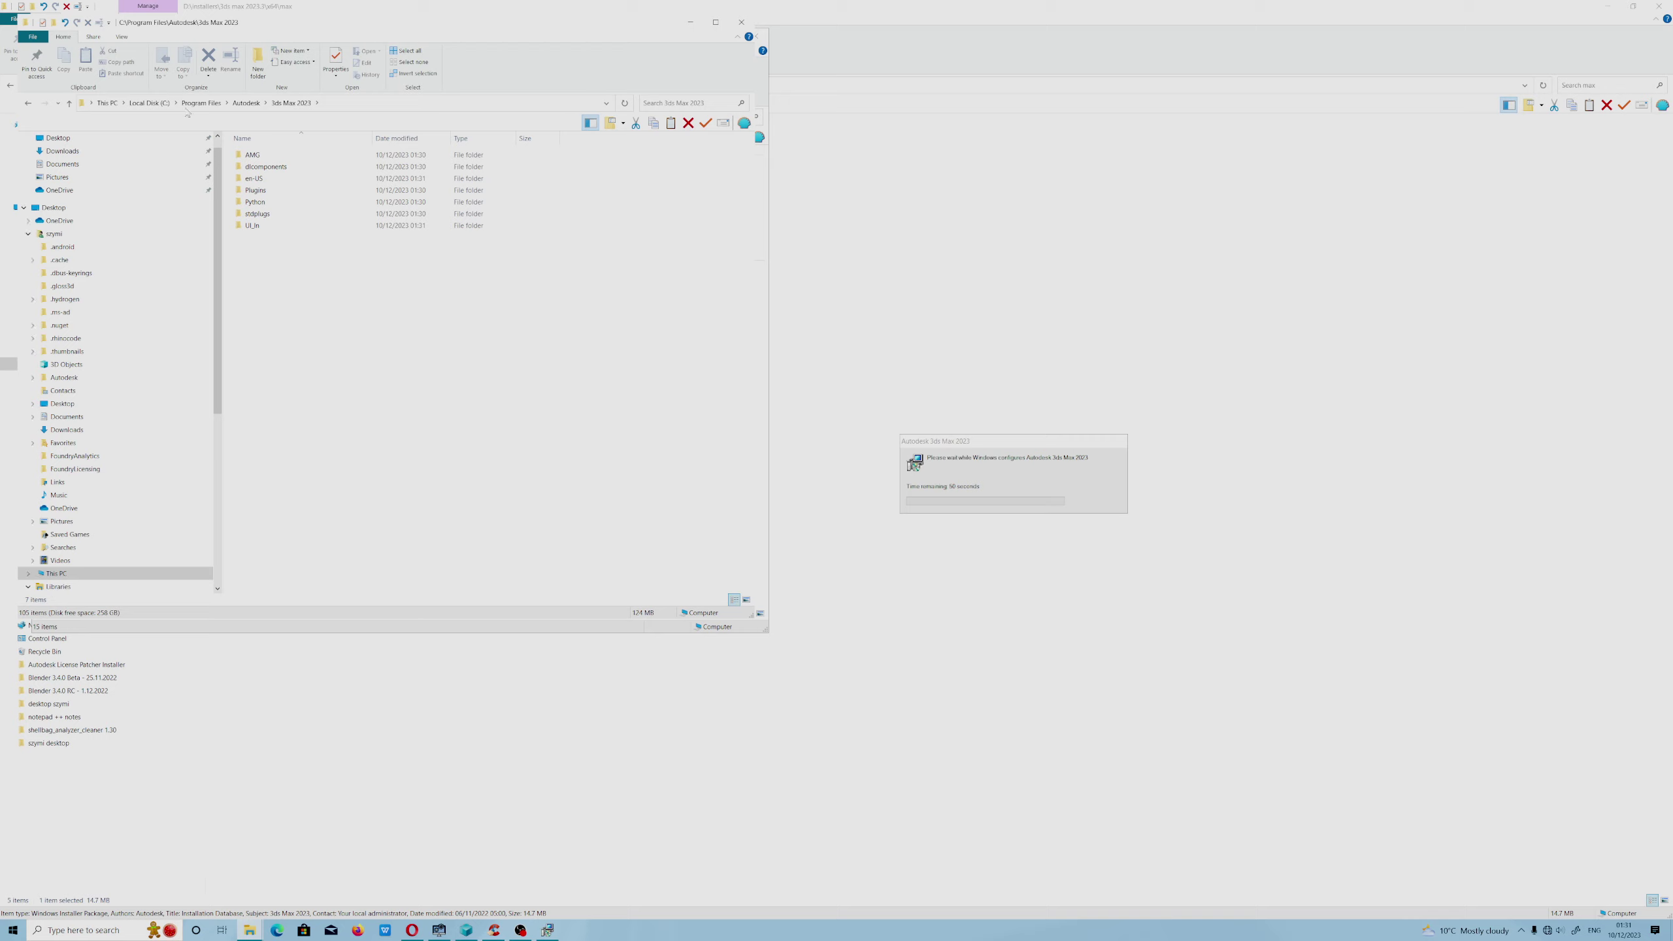
# Go up to the Autodesk folder and refresh its listing twice.
pyautogui.click(242, 105)
pyautogui.rightClick(590, 277)
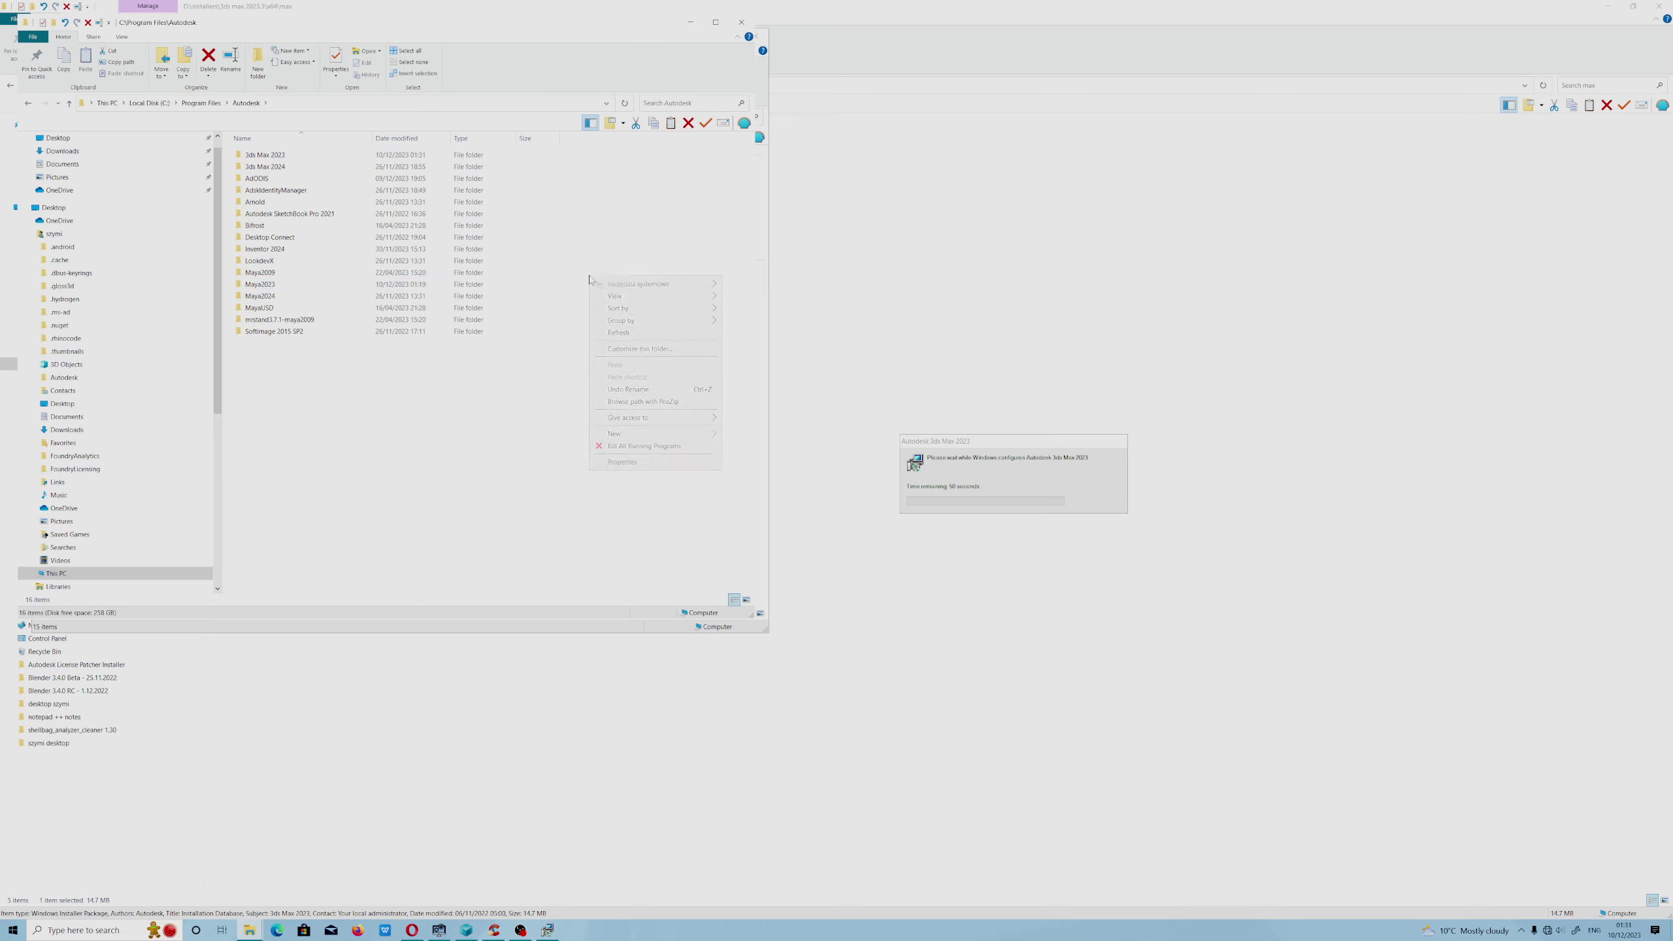
pyautogui.click(620, 334)
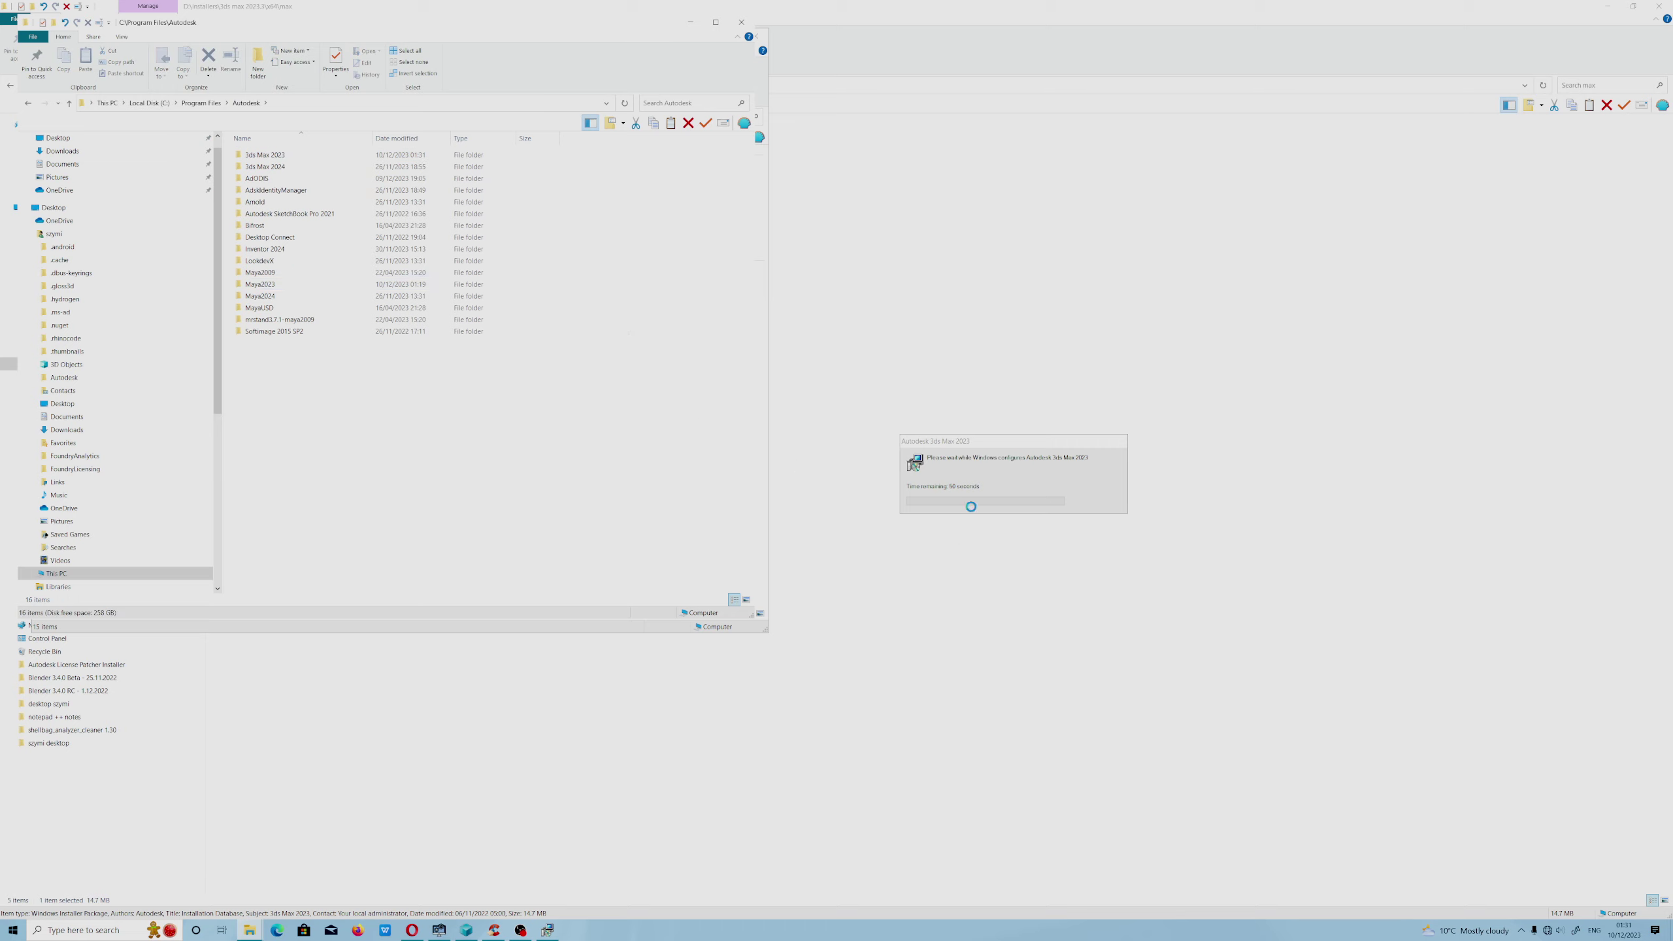
pyautogui.rightClick(567, 434)
pyautogui.click(593, 490)
# Move the Autodesk window aside, refresh This PC twice, then bring Autodesk back forward.
pyautogui.moveTo(546, 26); pyautogui.dragTo(639, 361)
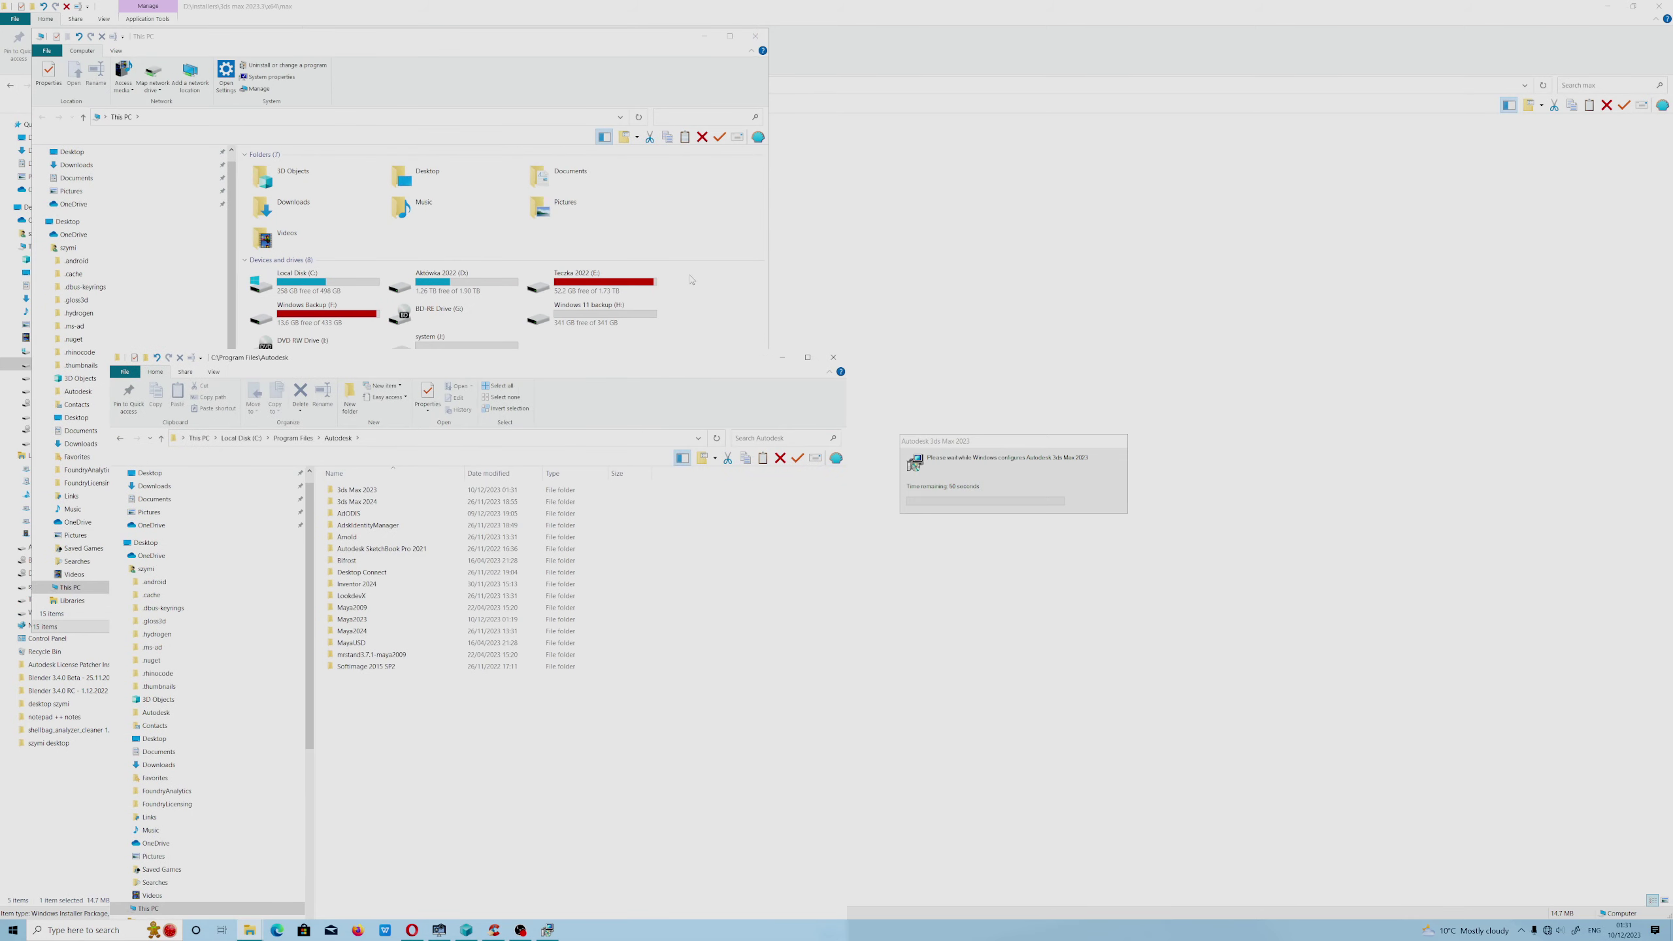
pyautogui.rightClick(717, 289)
pyautogui.click(740, 331)
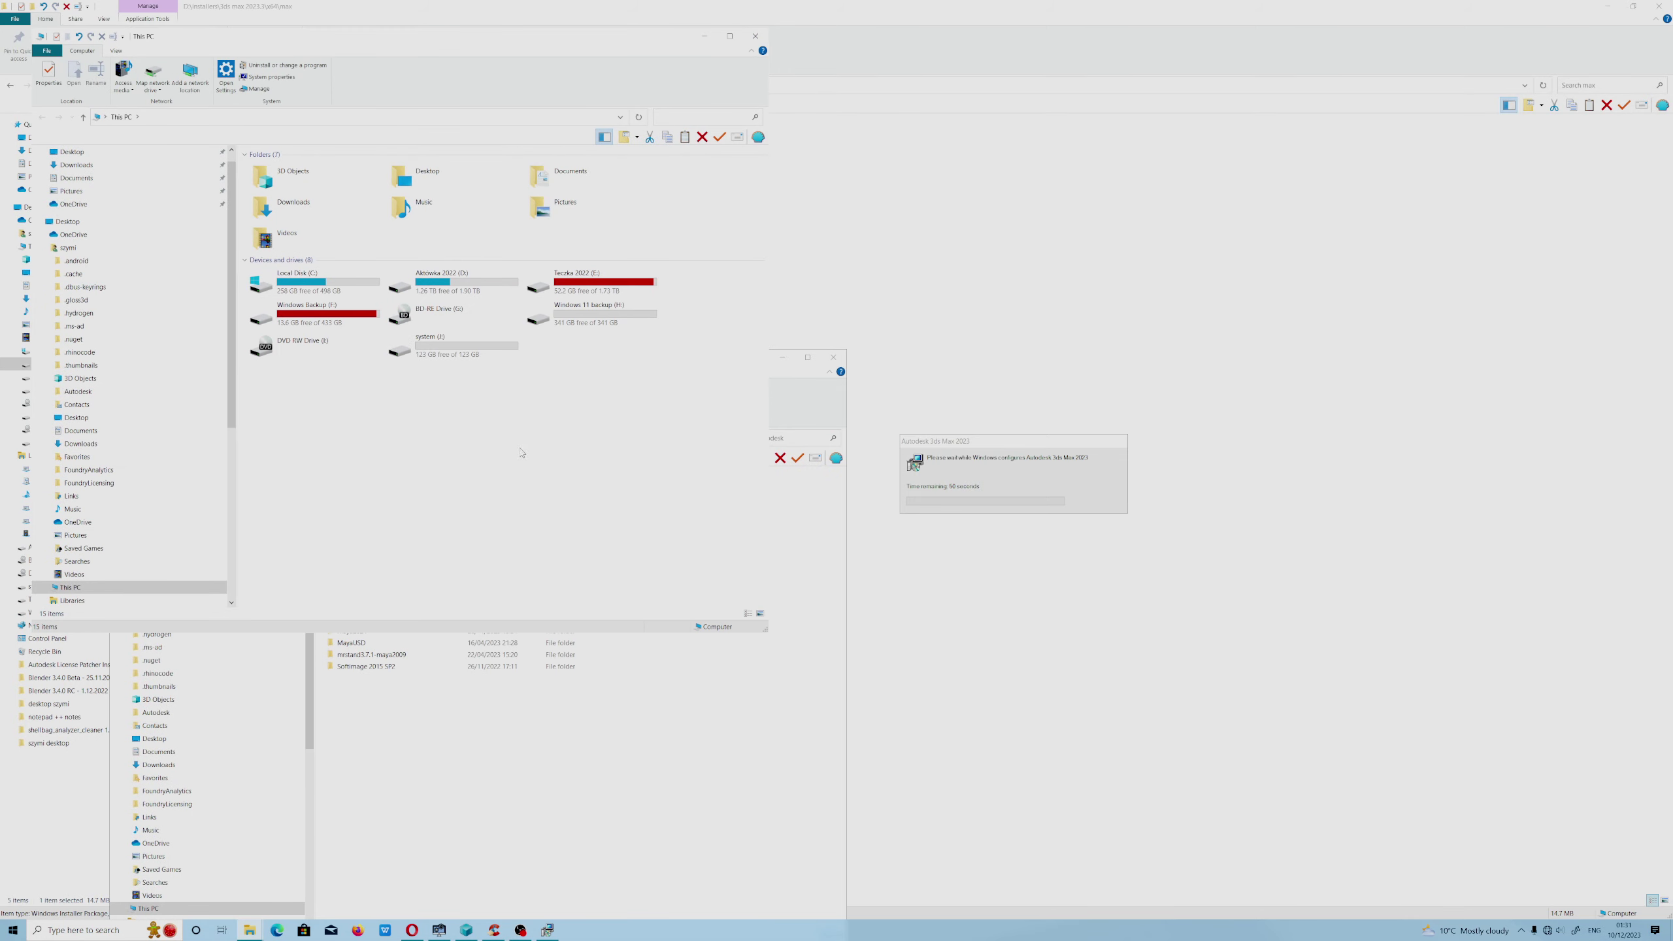
pyautogui.rightClick(491, 377)
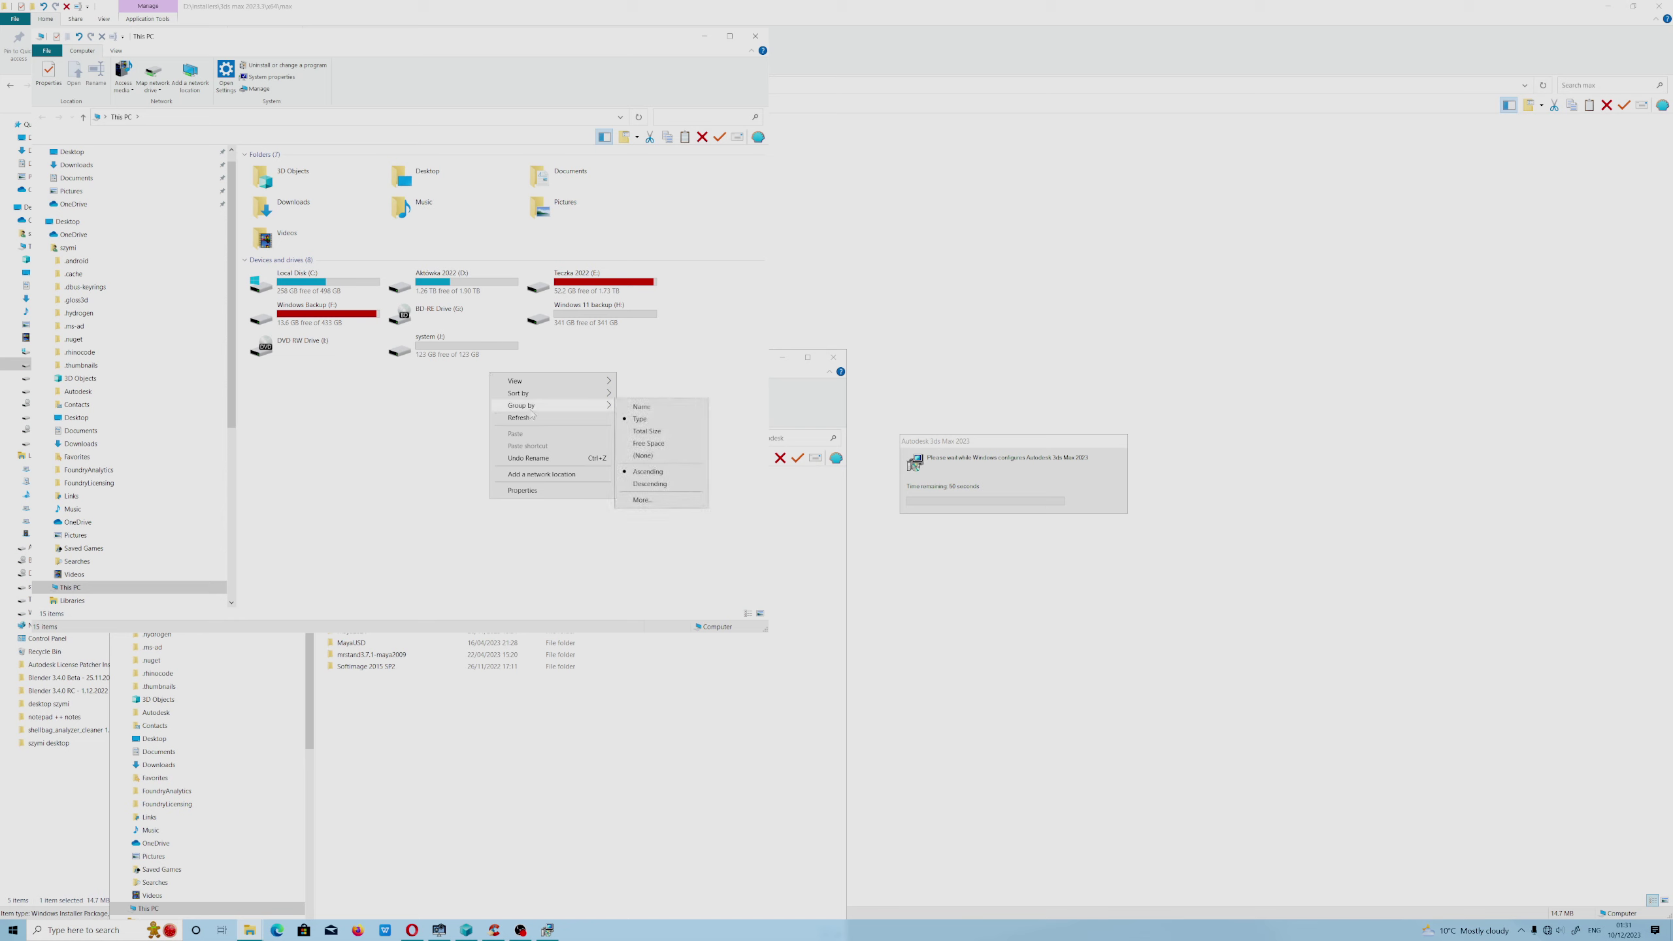
pyautogui.click(512, 414)
pyautogui.click(395, 689)
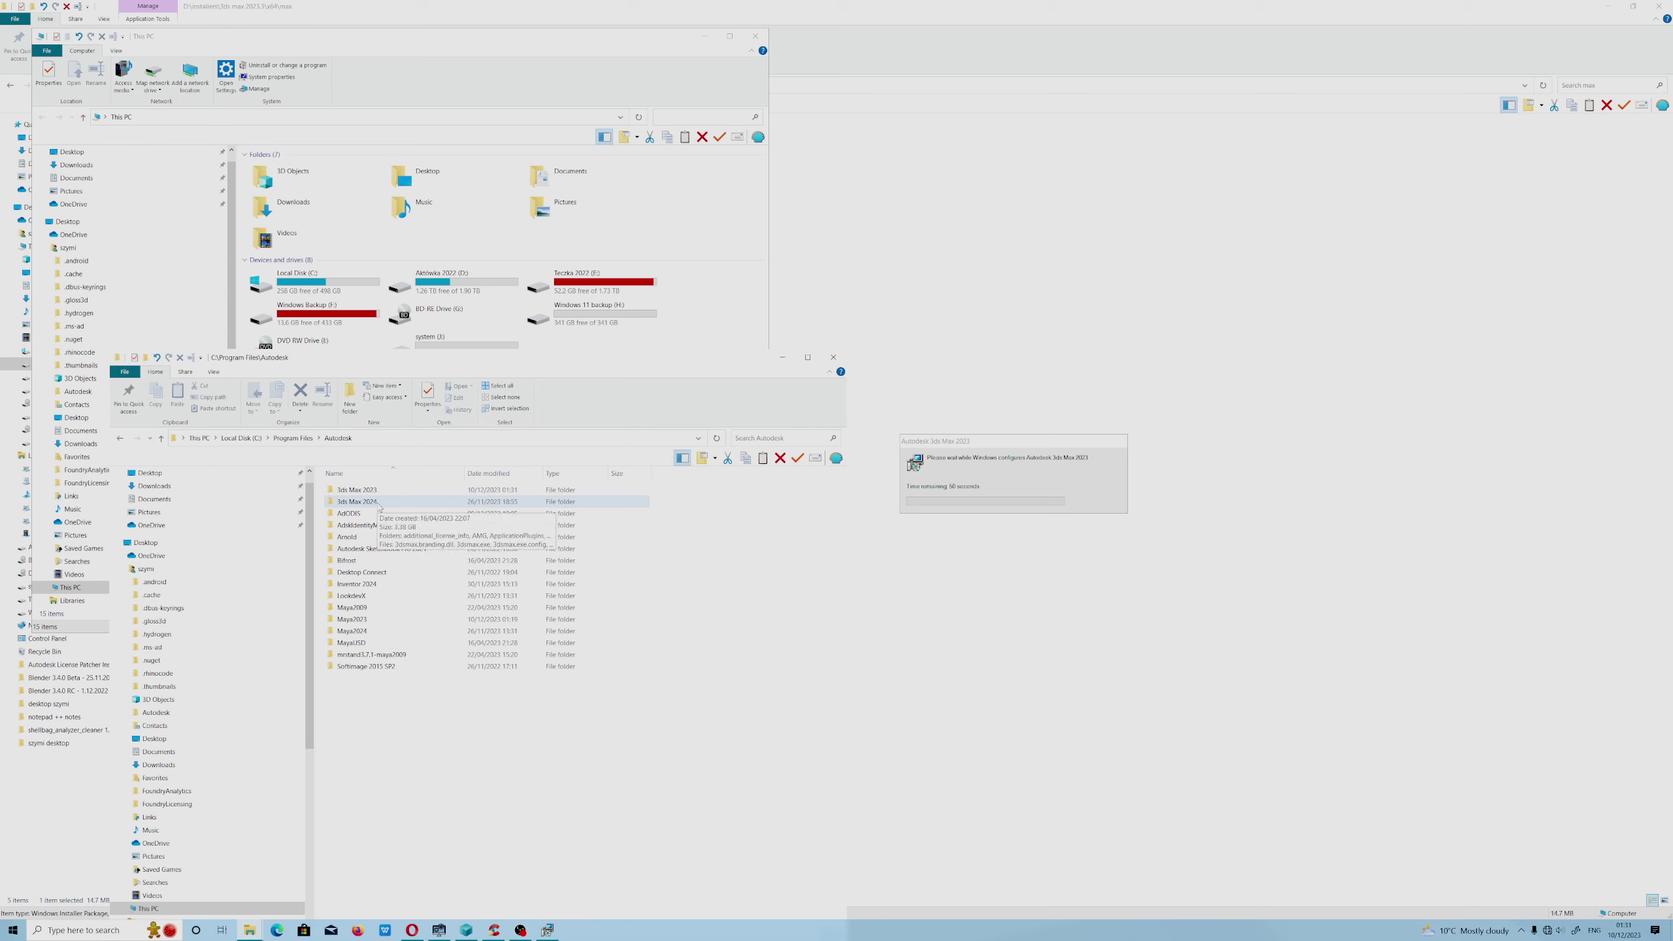
# Inspect the 3ds Max 2024 folder, refresh Autodesk, then check 3ds Max 2023's leftovers.
pyautogui.doubleClick(379, 503)
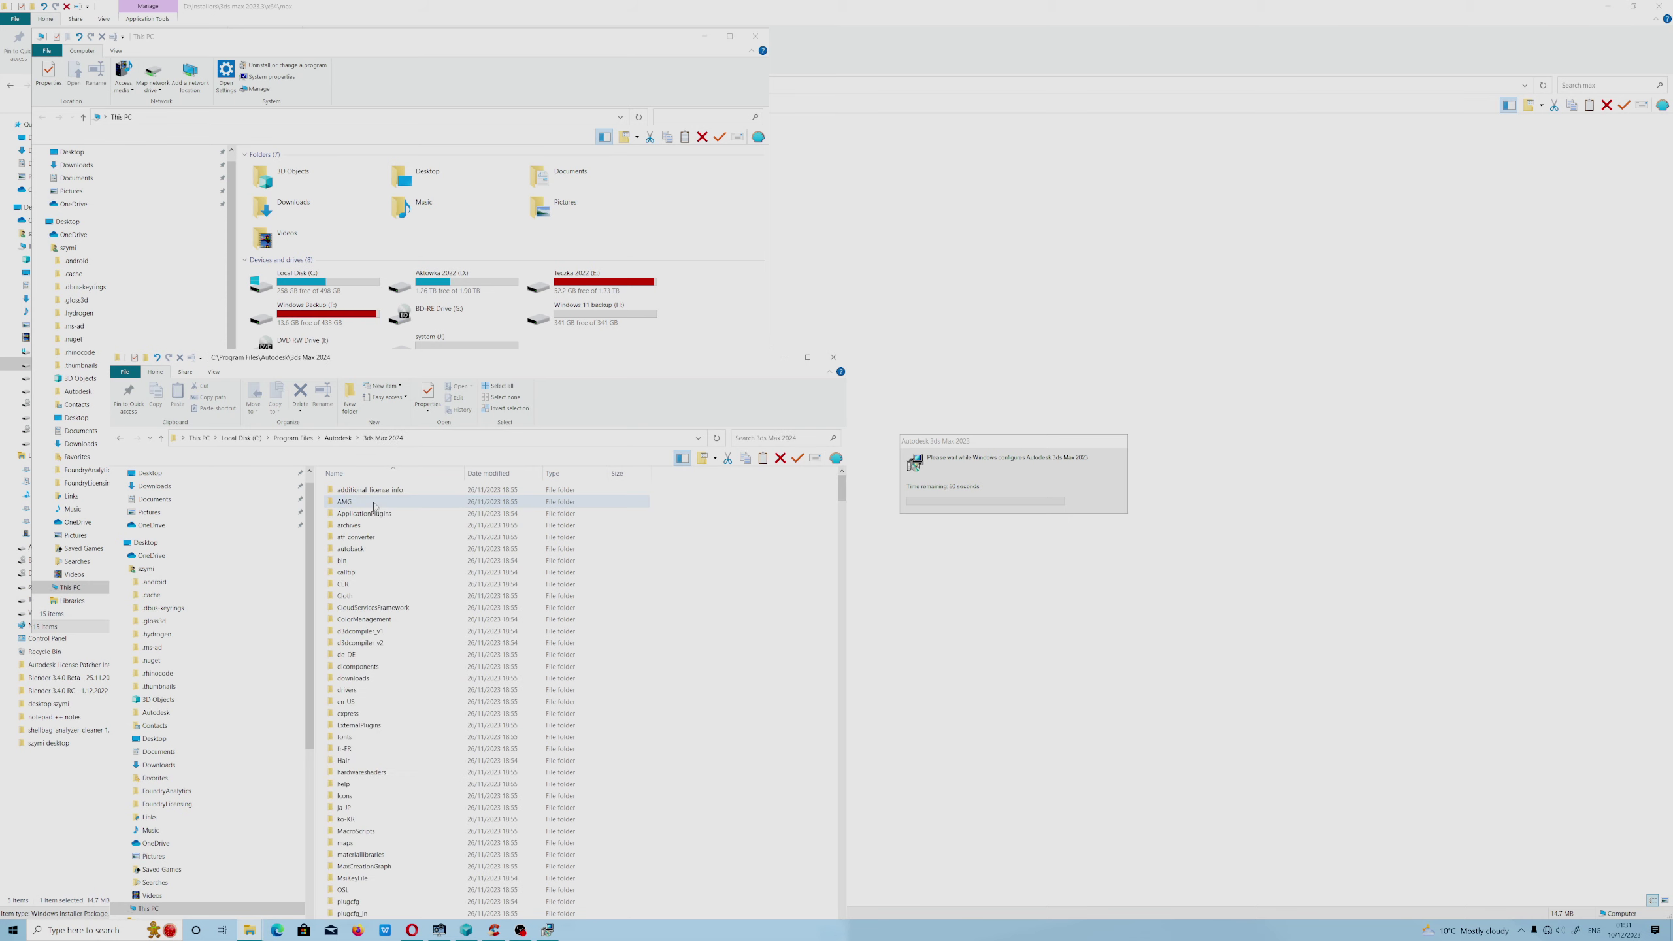
pyautogui.click(337, 445)
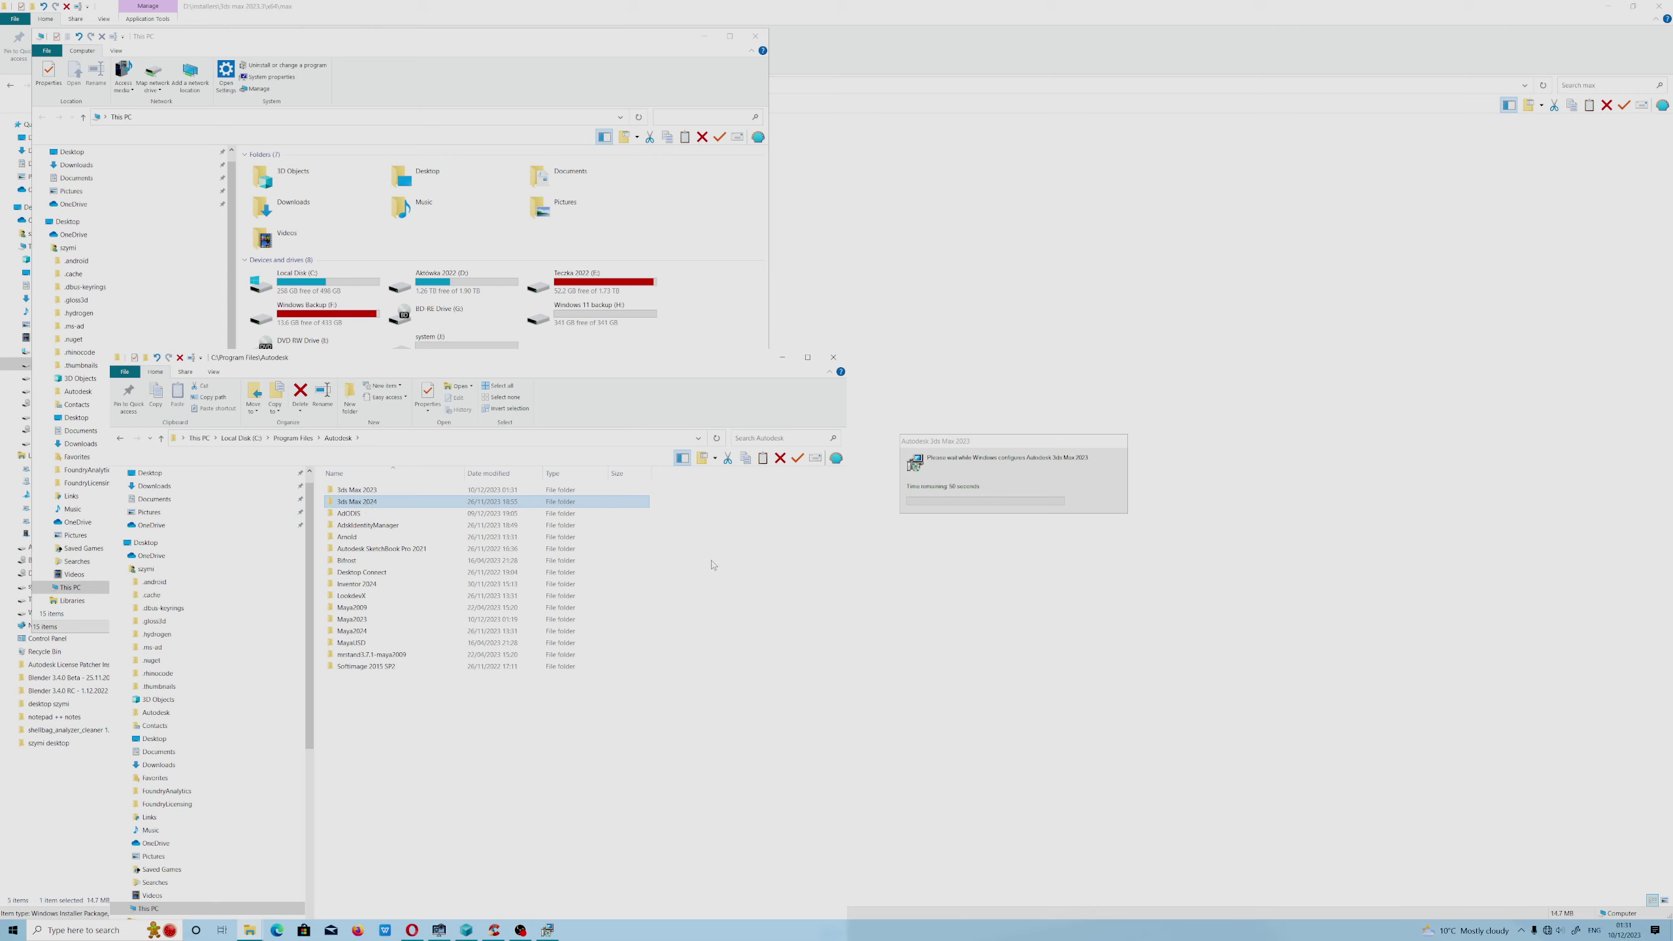
pyautogui.rightClick(707, 561)
pyautogui.click(725, 610)
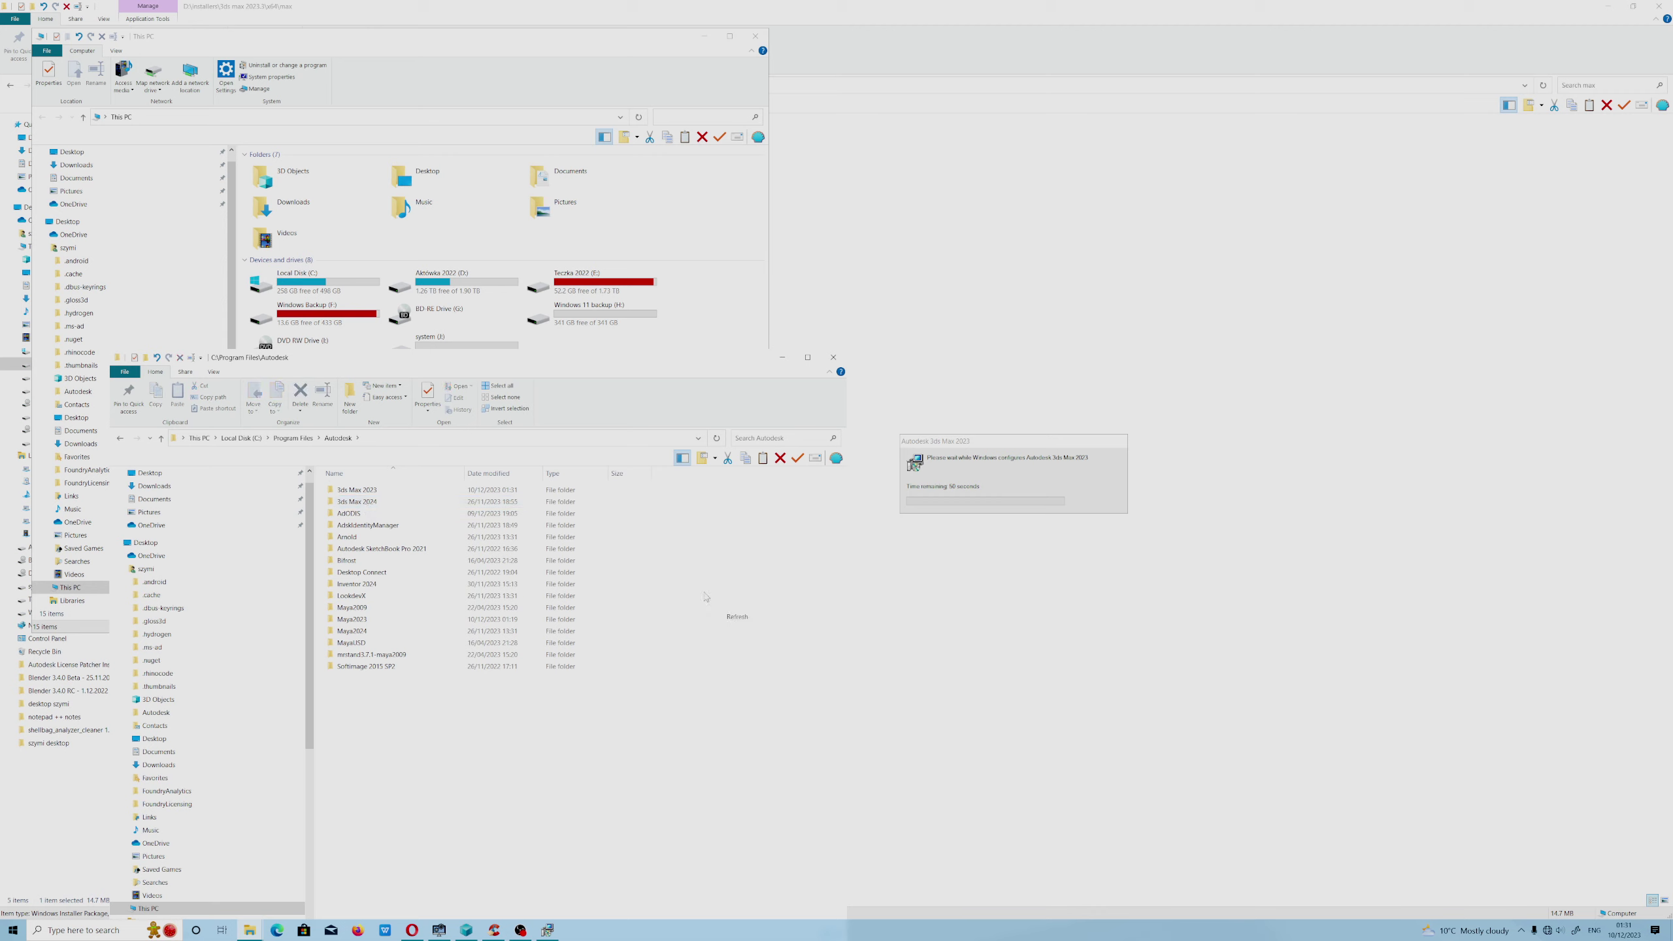
pyautogui.doubleClick(381, 491)
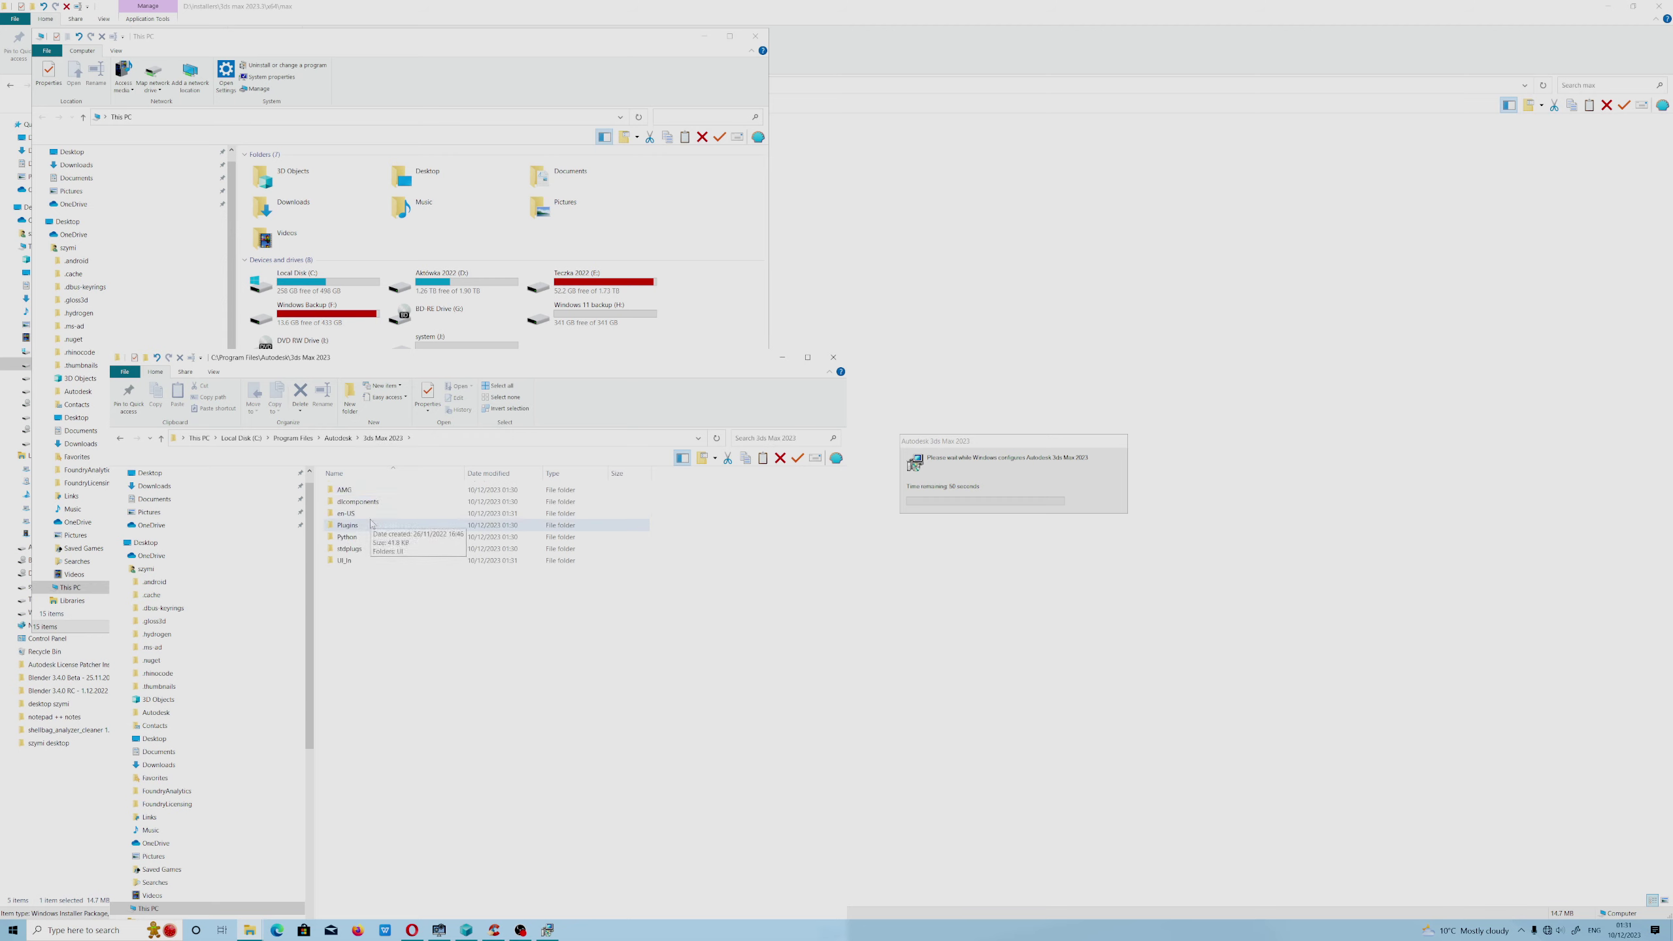
pyautogui.click(119, 438)
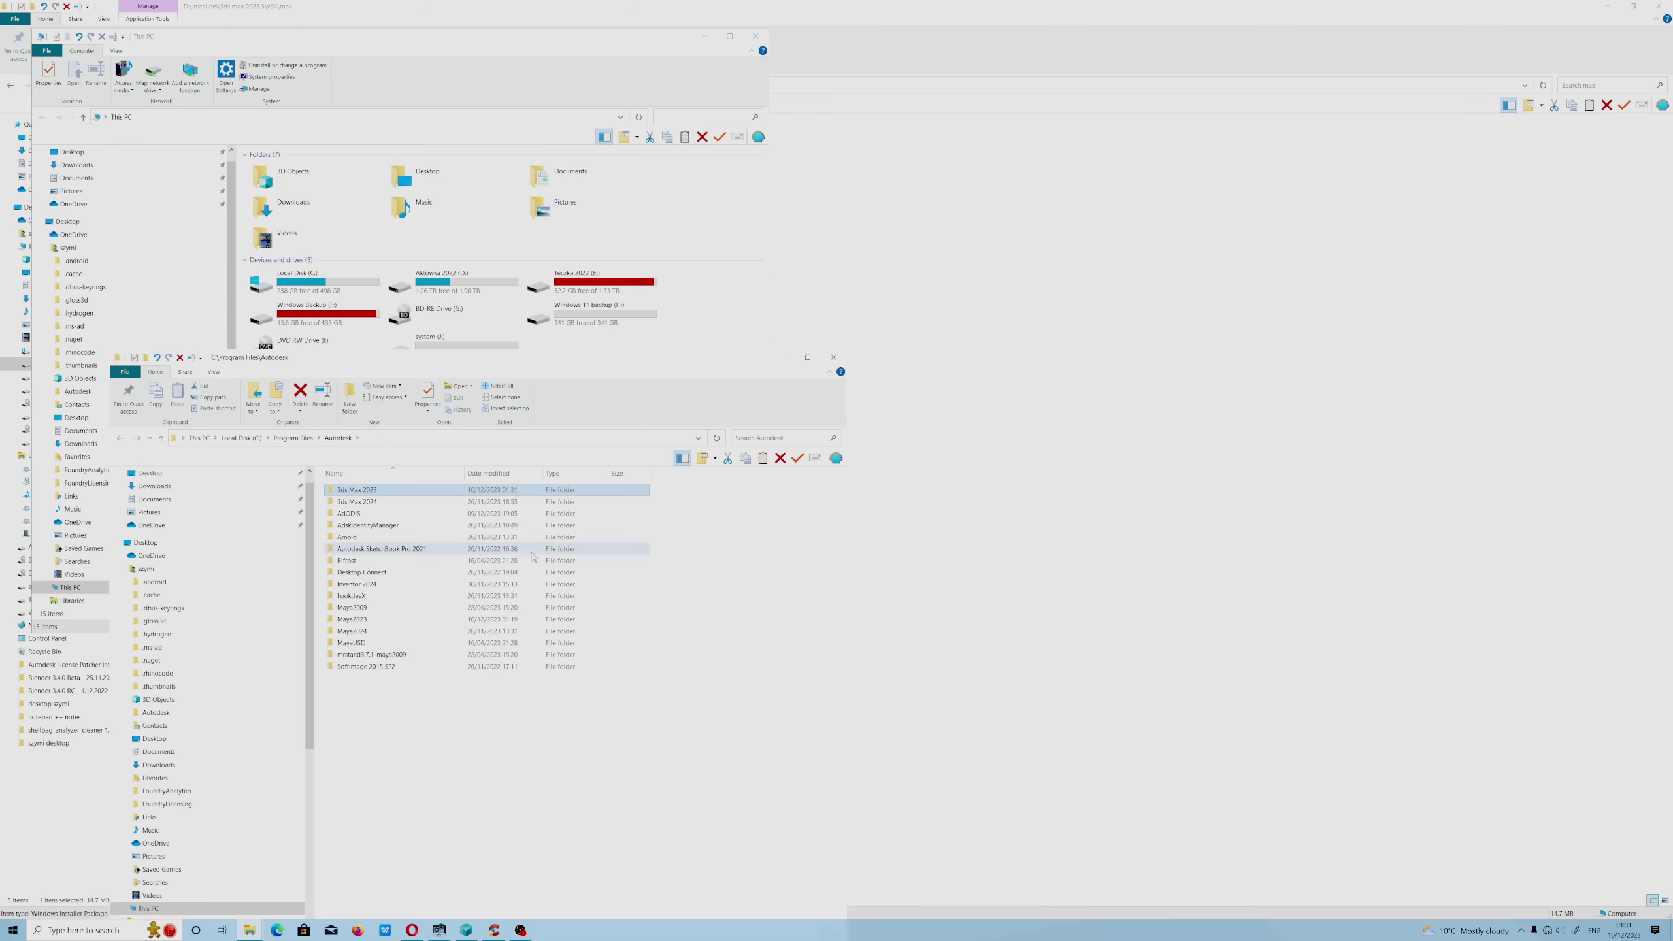
# Refresh Autodesk, reopen 3ds Max 2023, return to Autodesk and dismiss the folder's context menu.
pyautogui.rightClick(656, 575)
pyautogui.click(684, 632)
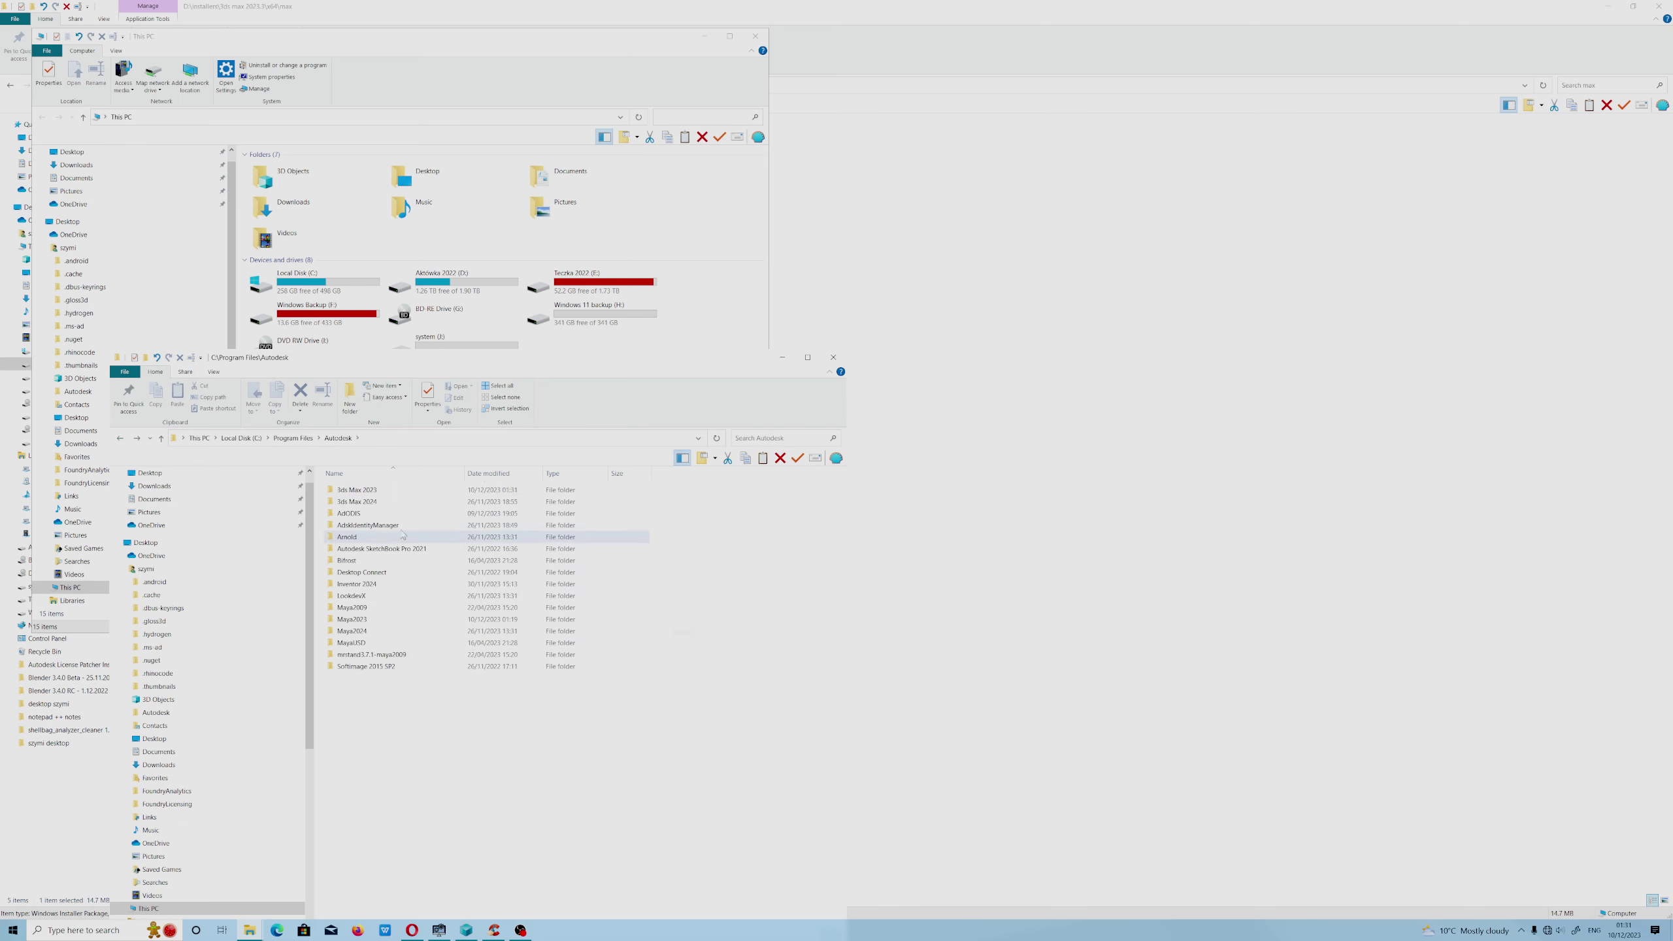
pyautogui.doubleClick(356, 490)
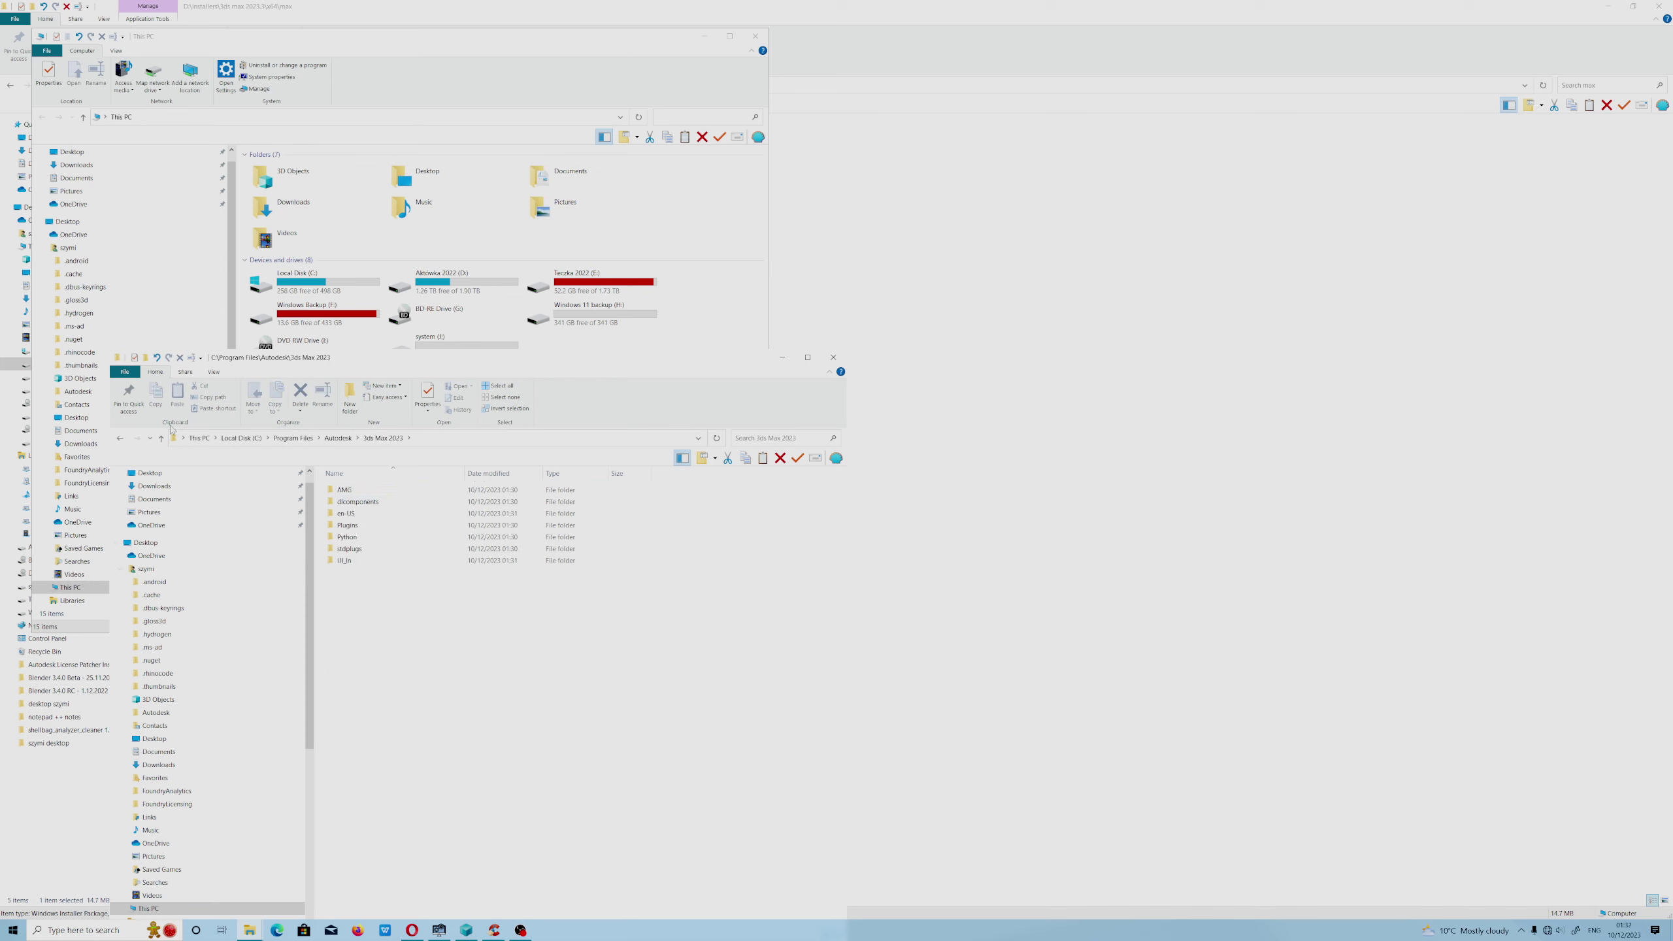
pyautogui.hotkey('alt', 'Left')
pyautogui.rightClick(366, 492)
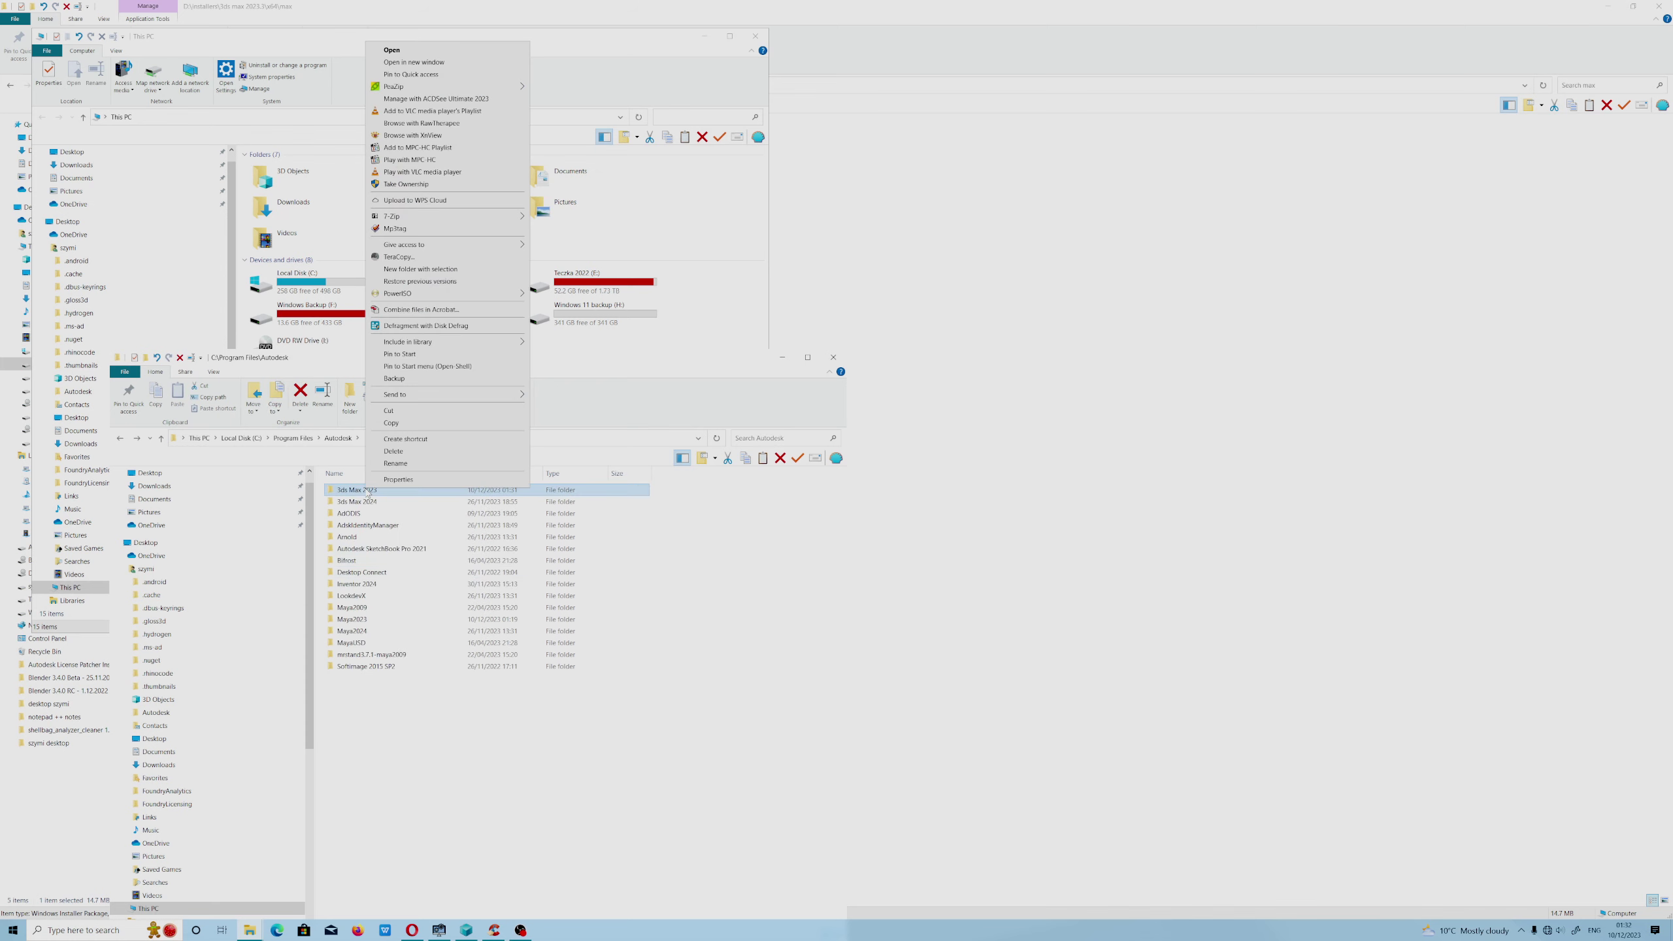
pyautogui.click(663, 618)
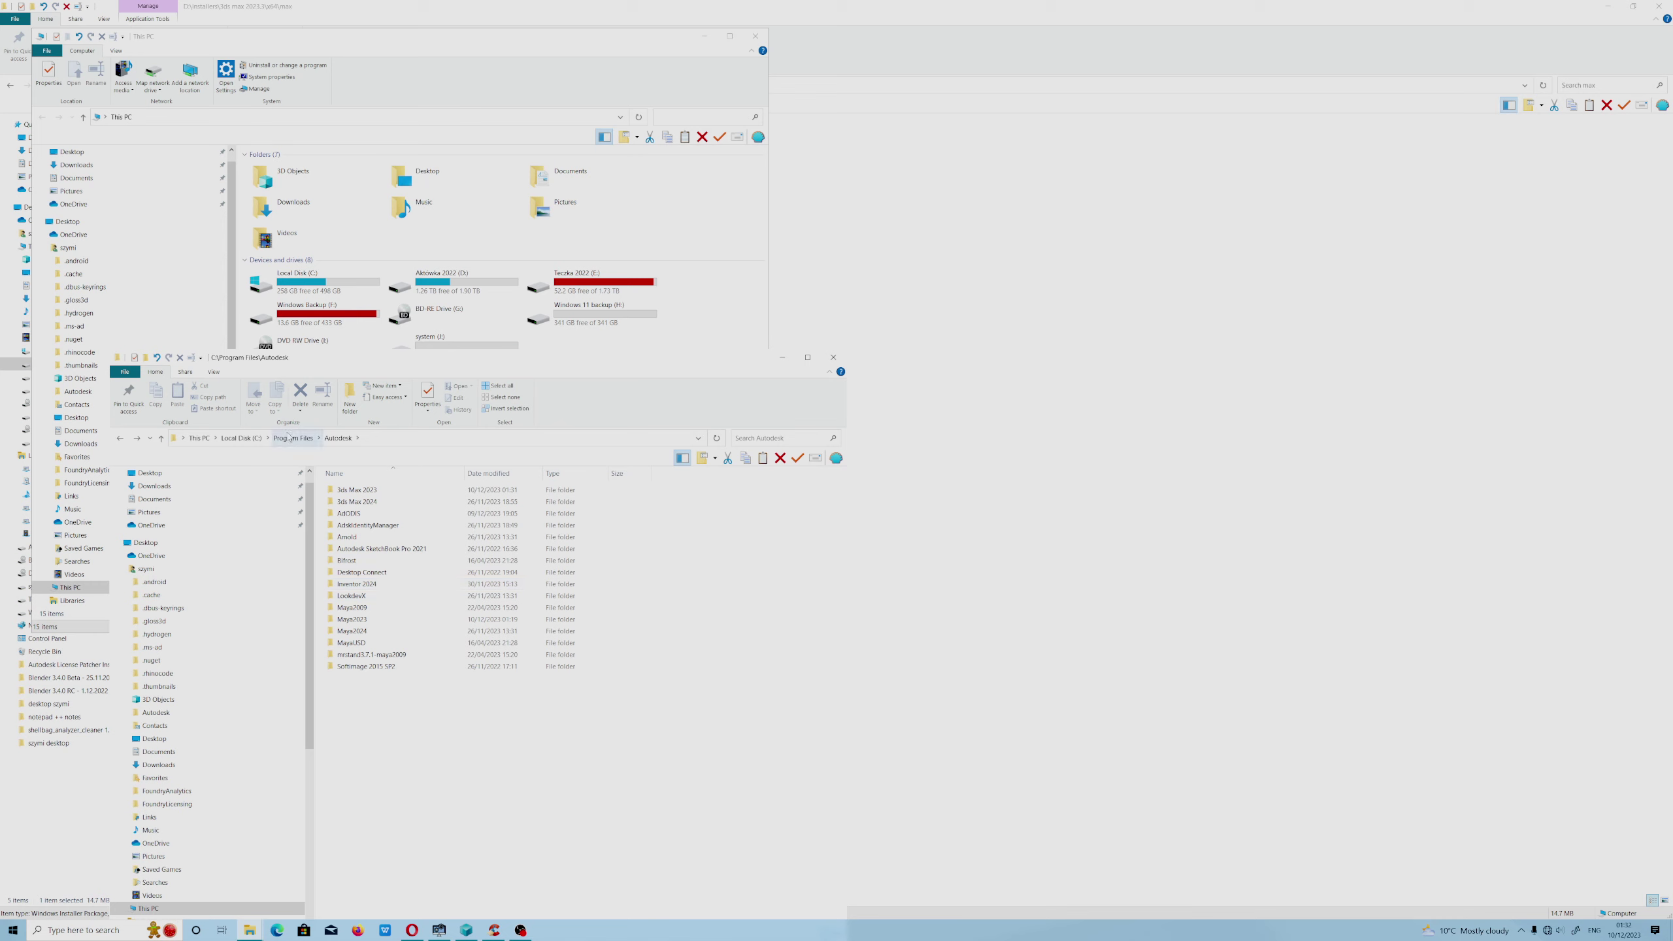
# Jump the window up to This PC, refresh it, and minimize the lower This PC window.
pyautogui.click(218, 439)
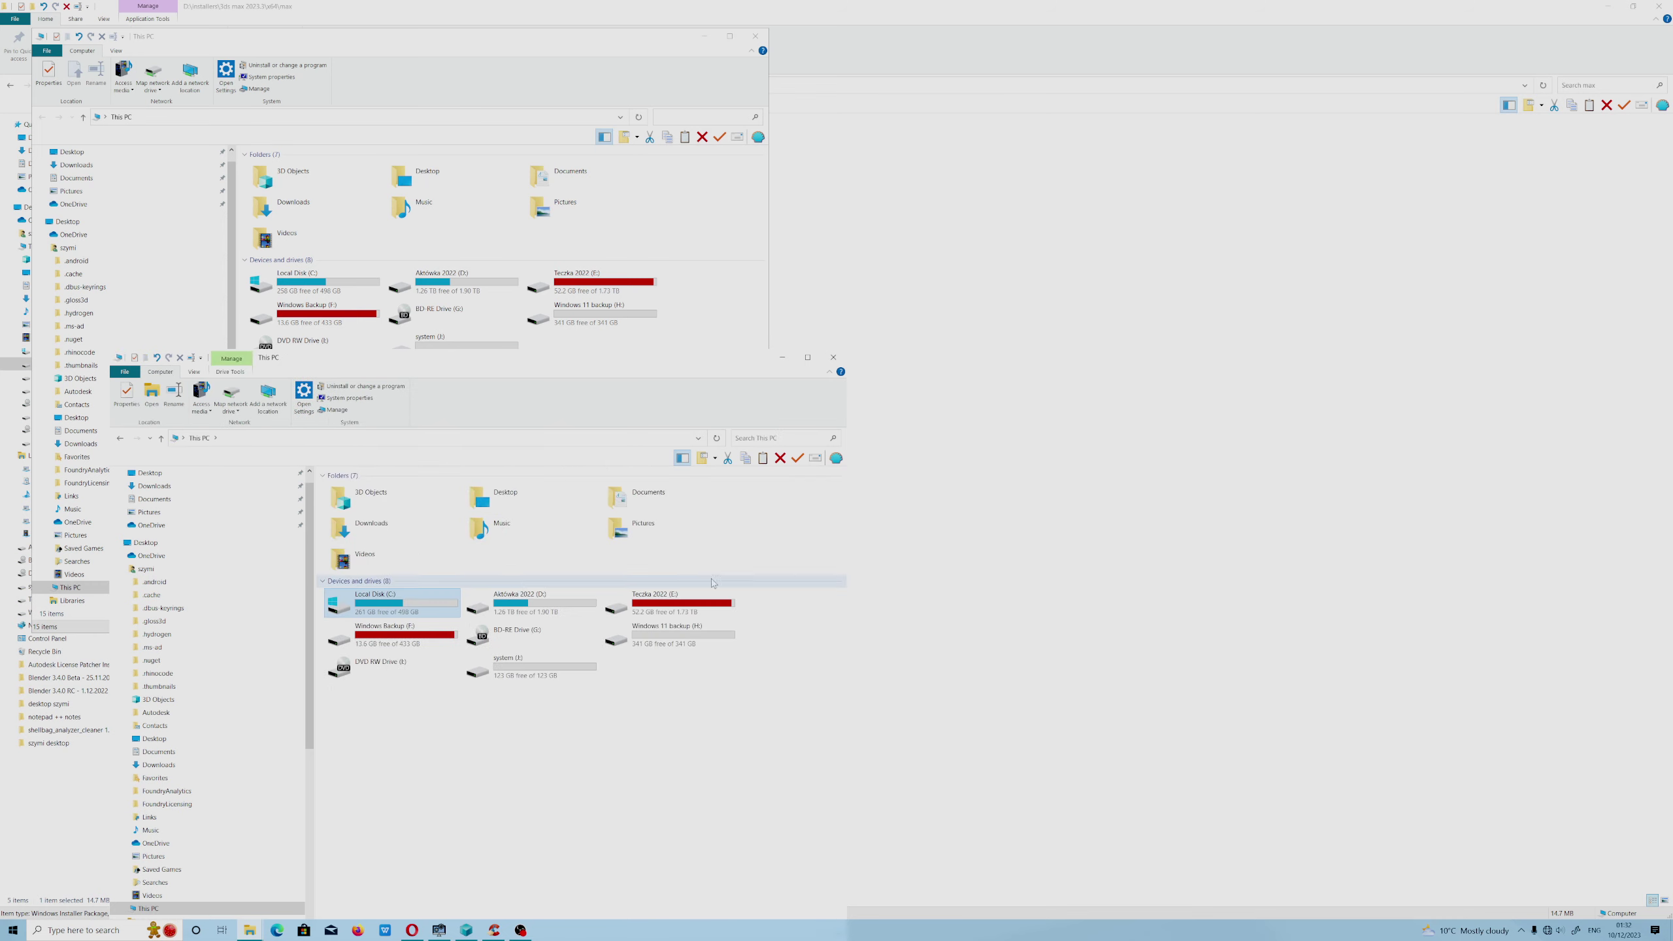
pyautogui.rightClick(782, 605)
pyautogui.click(807, 647)
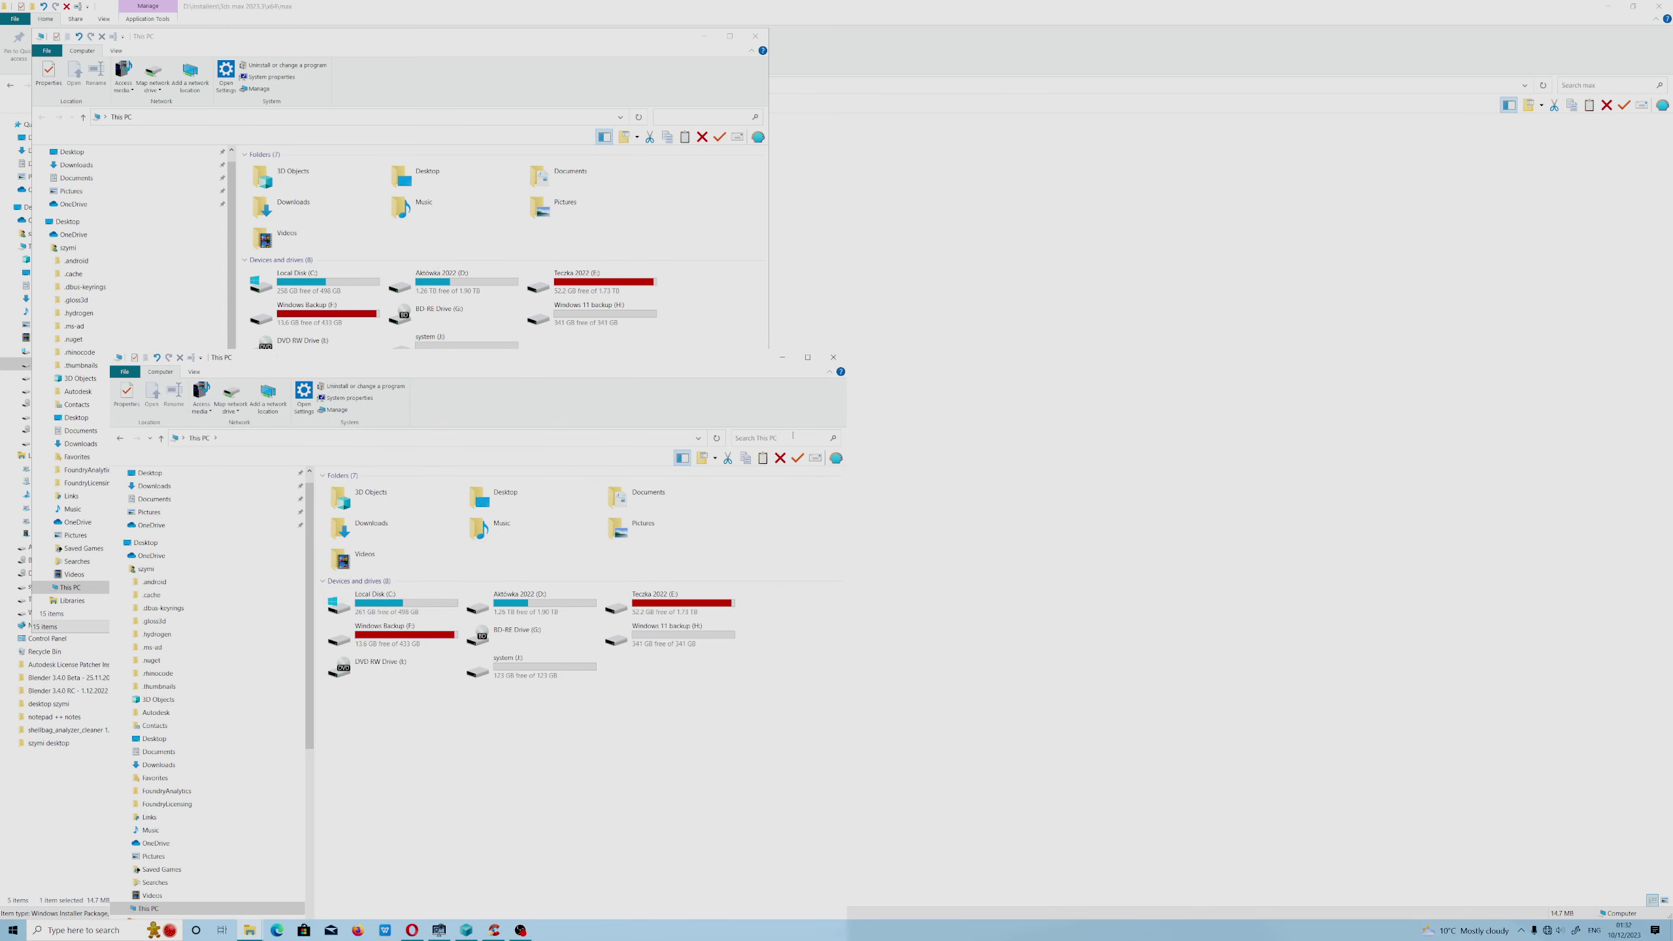
pyautogui.click(782, 358)
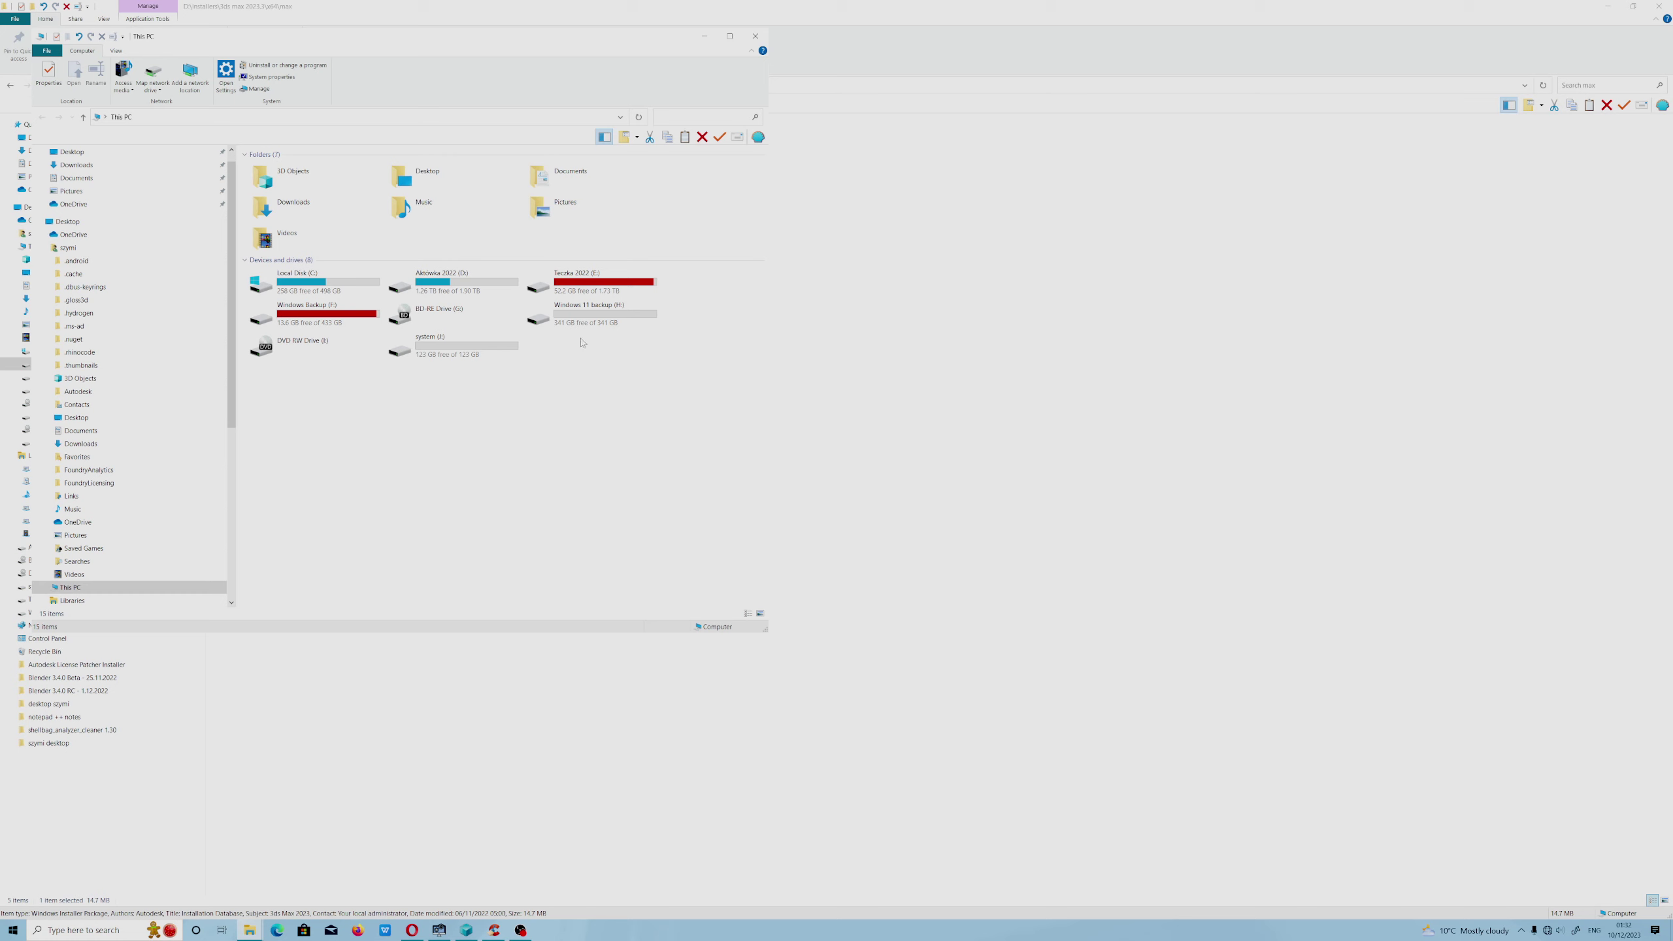
# Minimize the front This PC window and show 3dsMax.msi's Install, Repair and Uninstall menu.
pyautogui.click(704, 35)
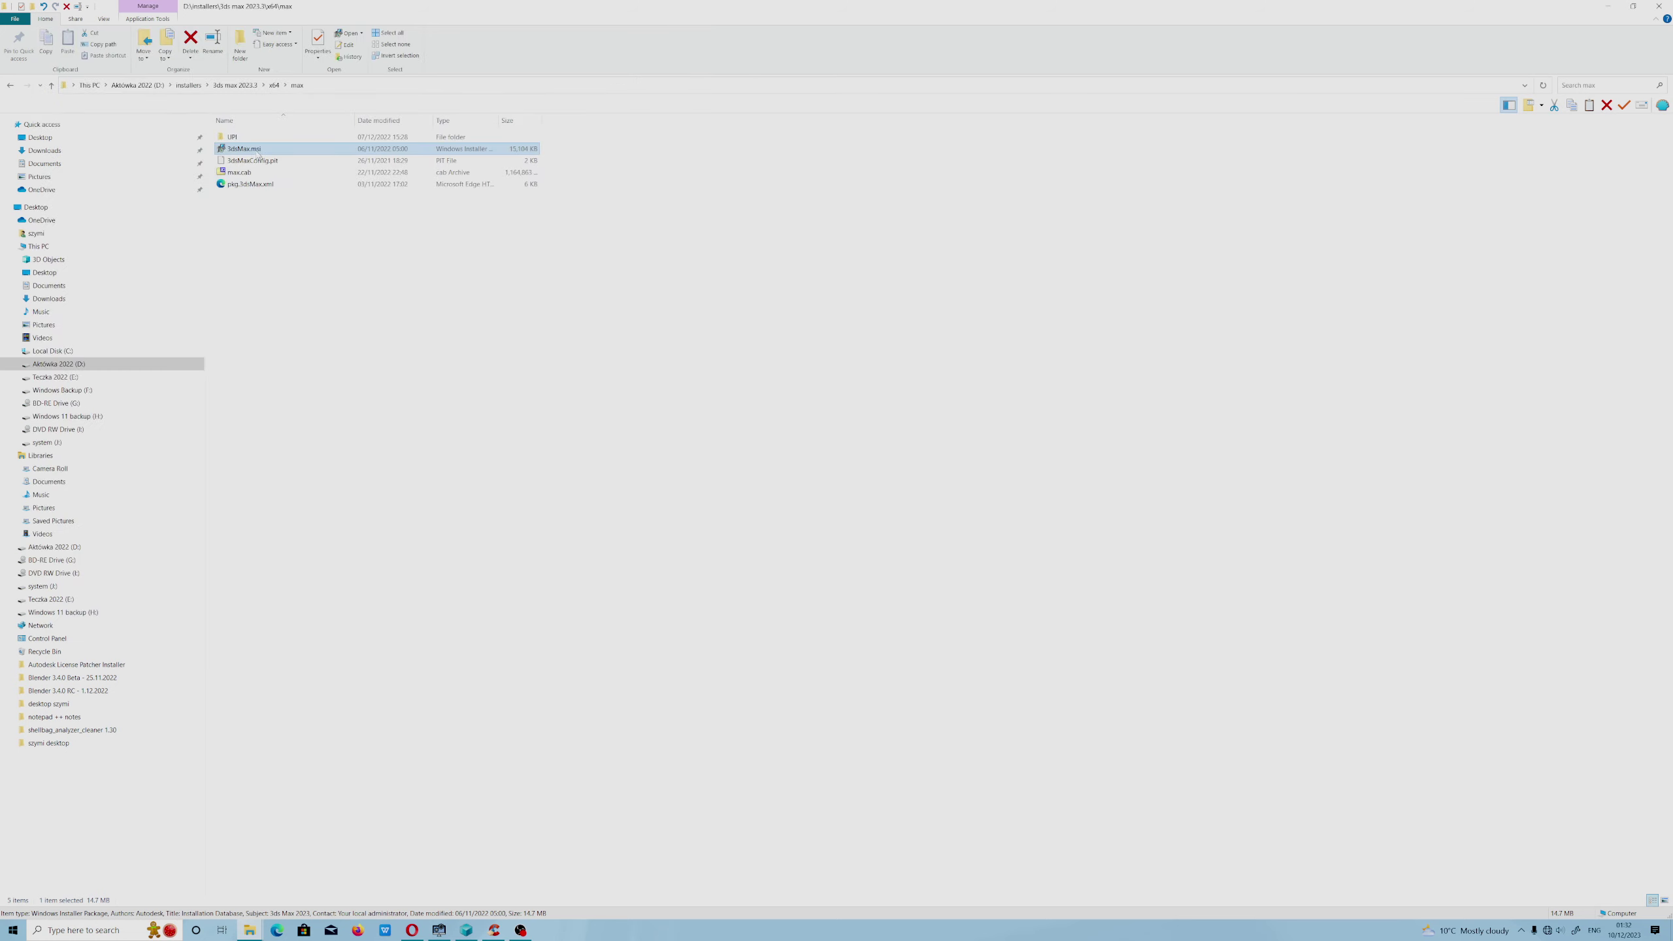
pyautogui.rightClick(255, 151)
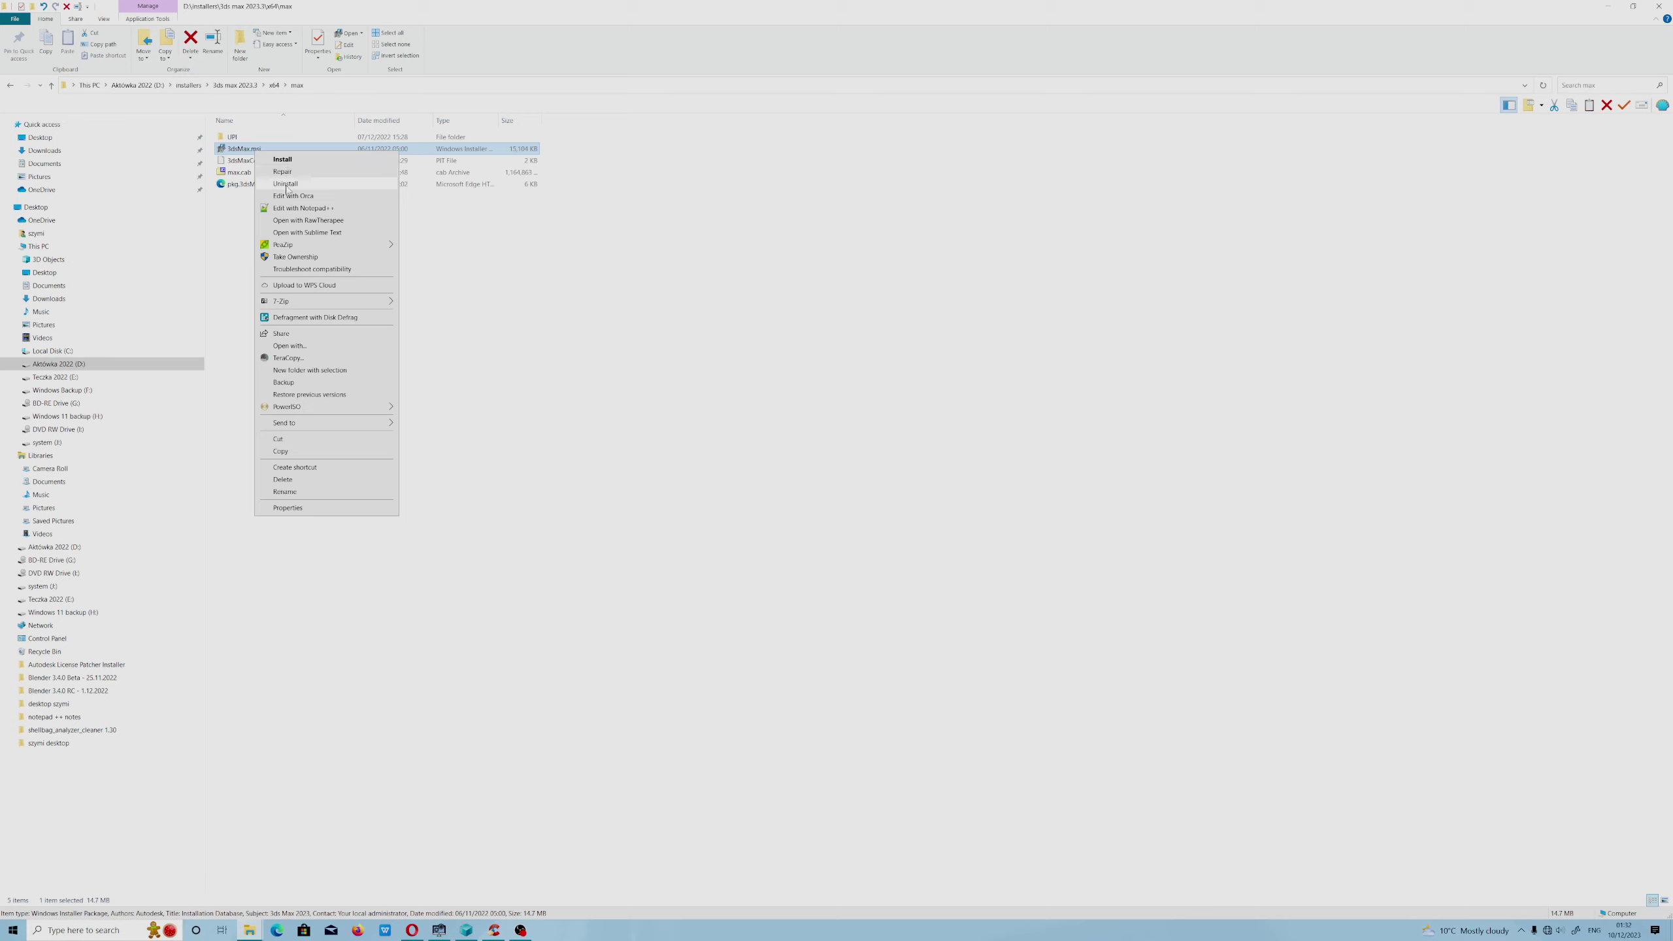
pyautogui.rightClick(236, 150)
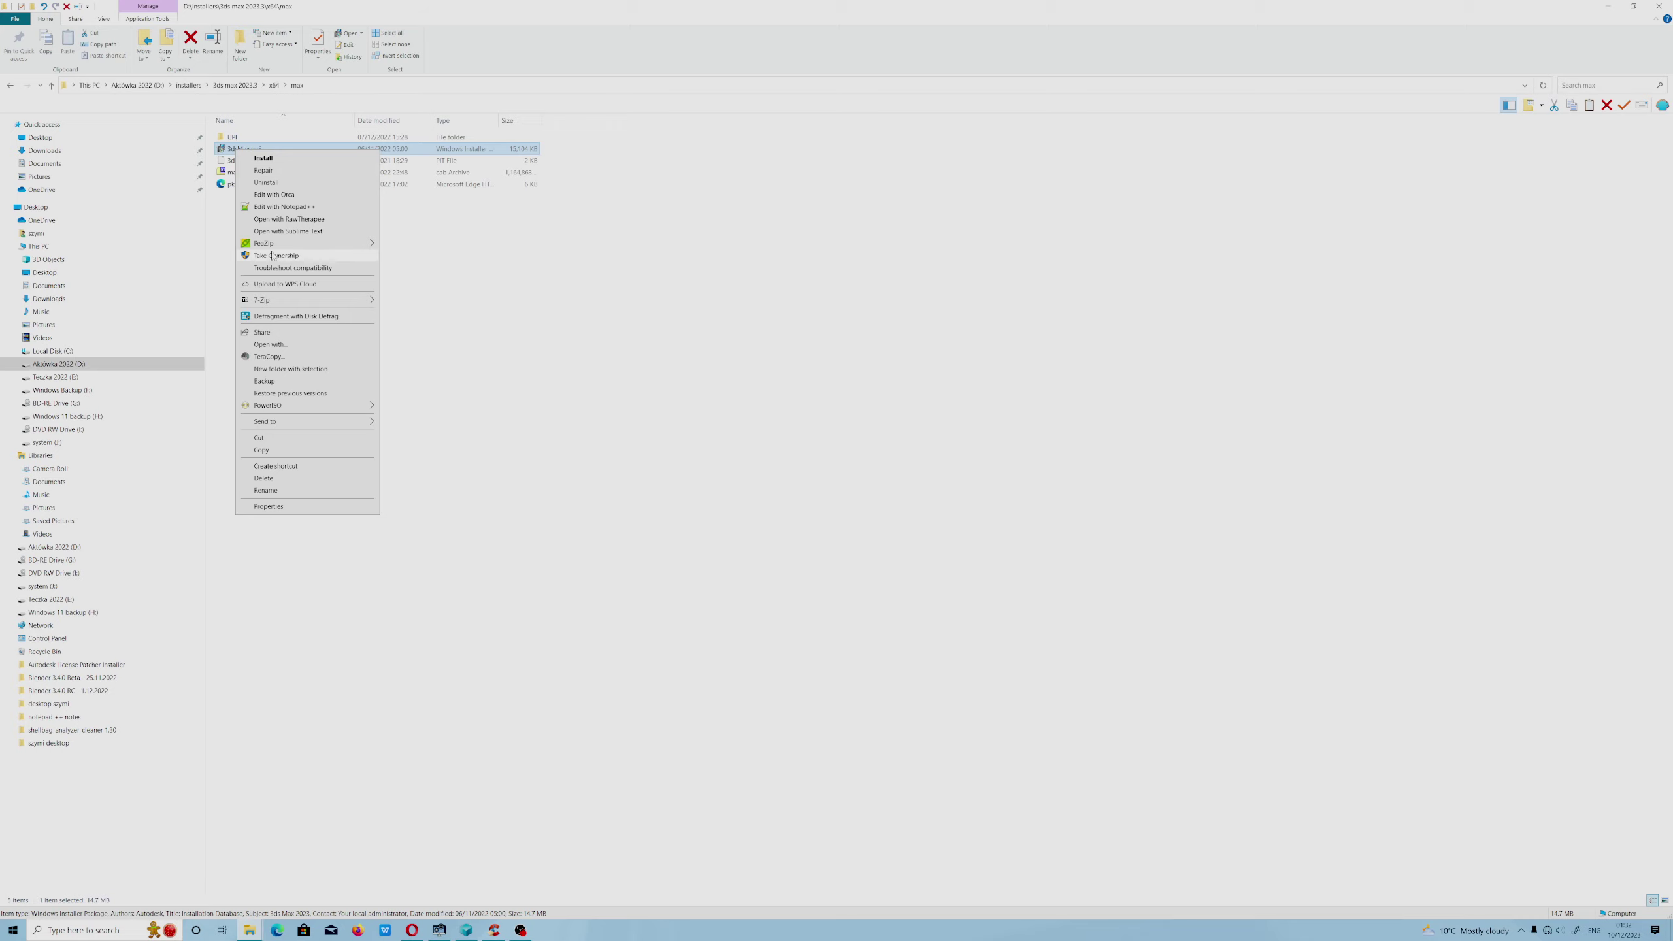